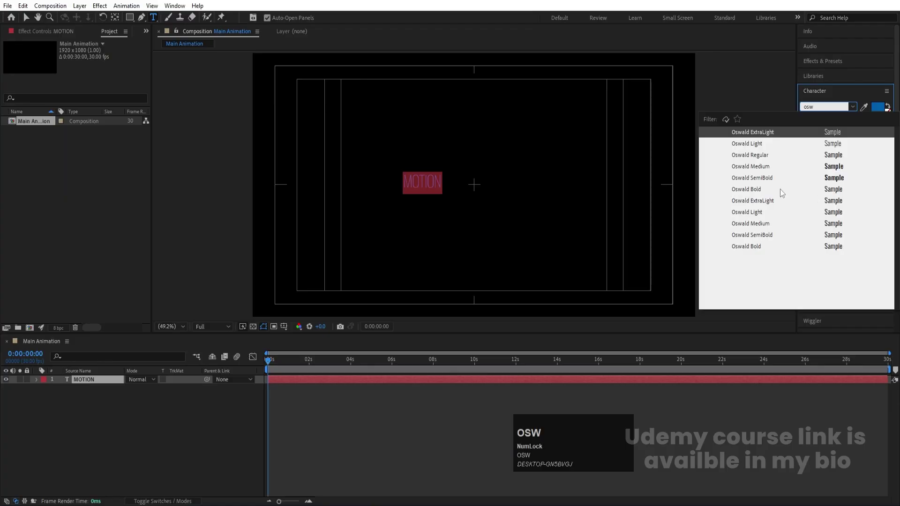
Step: Format the MOTION text as white Oswald Bold with tracking 0
{"action": "left_click", "coordinate": [782, 192]}
{"action": "left_click", "coordinate": [865, 117]}
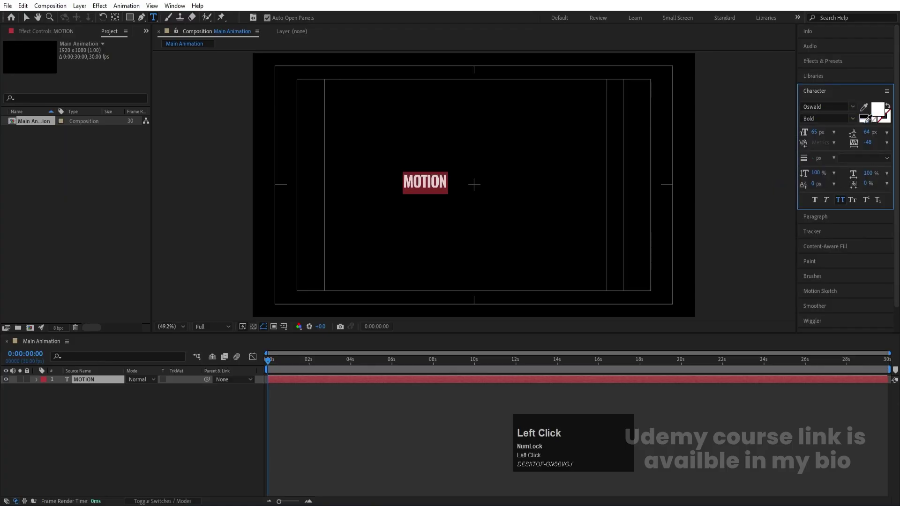
{"action": "type", "text": "0"}
{"action": "key", "text": "Return"}
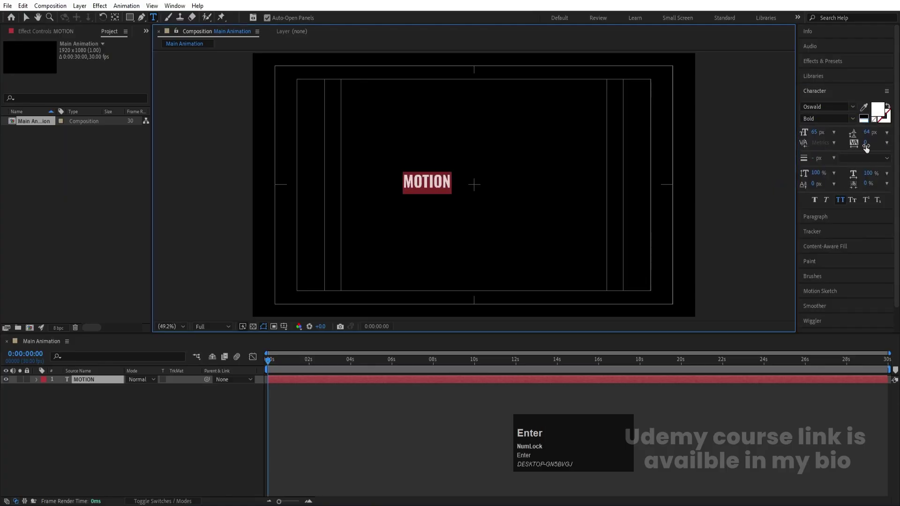
{"action": "left_click", "coordinate": [96, 422]}
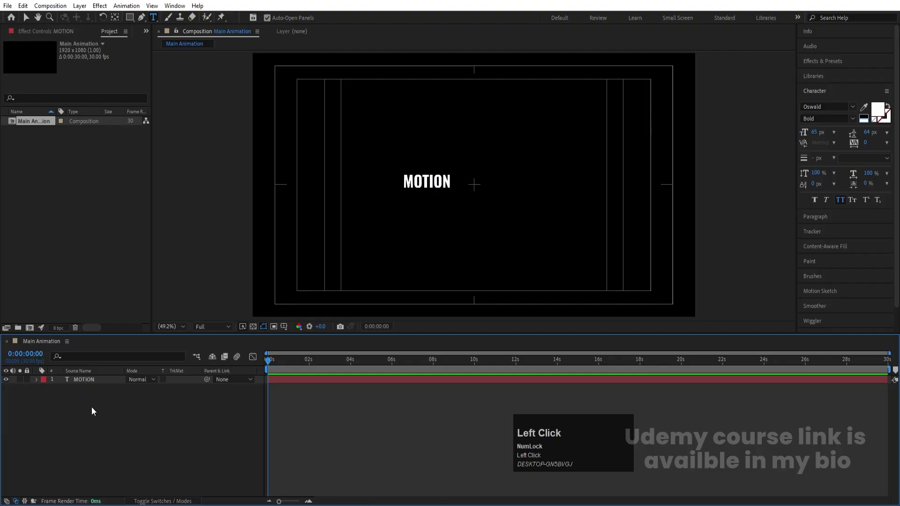
Step: Centre the MOTION layer's anchor point in the text and align the layer horizontally and vertically to the composition's centre
{"action": "left_click", "coordinate": [104, 381]}
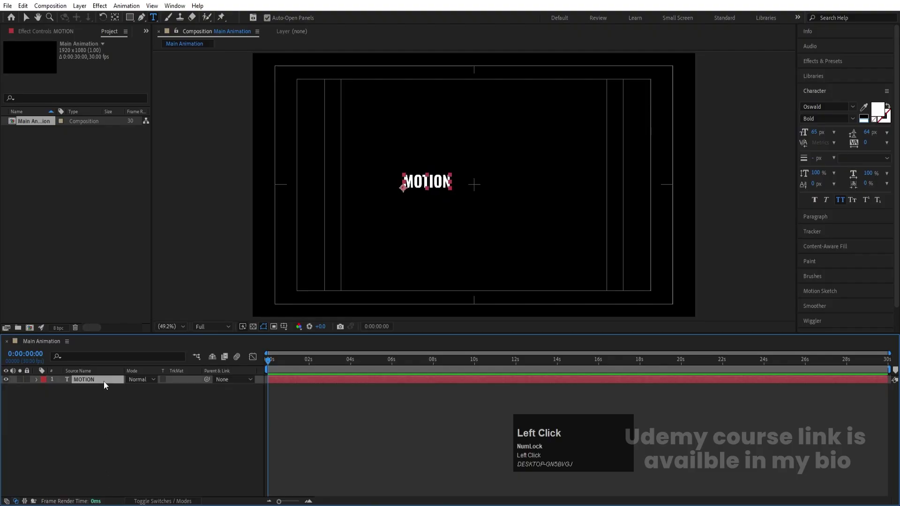
{"action": "key", "text": "ctrl"}
{"action": "key", "text": "ctrl+alt+Home"}
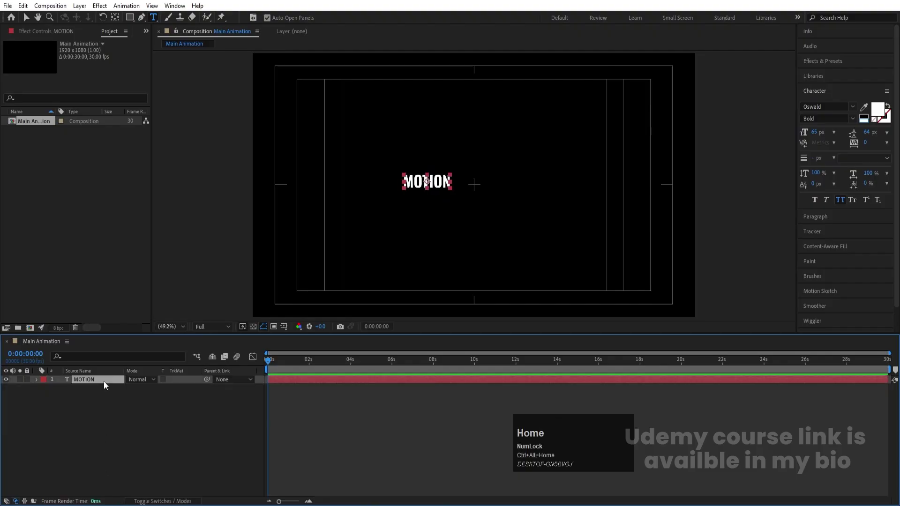
{"action": "scroll", "coordinate": [829, 212], "scroll_direction": "down", "scroll_amount": 2}
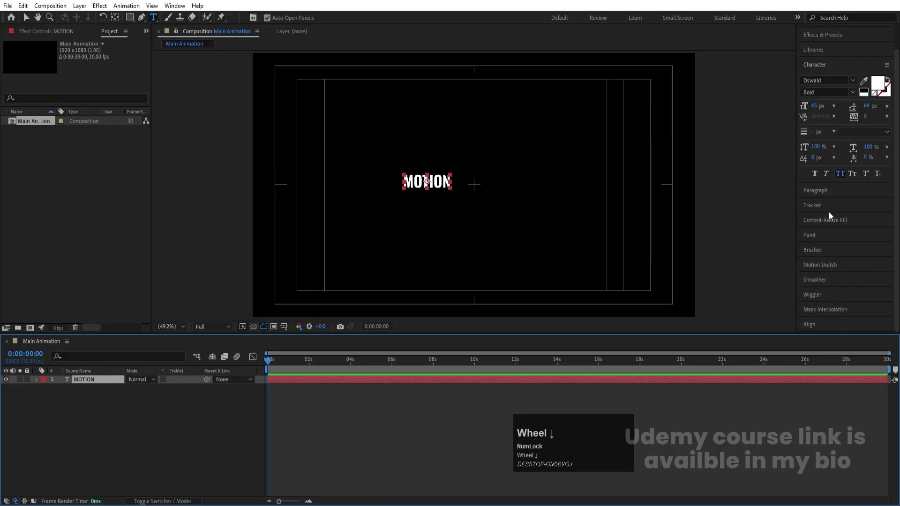
{"action": "left_click", "coordinate": [816, 323]}
{"action": "left_click", "coordinate": [824, 263]}
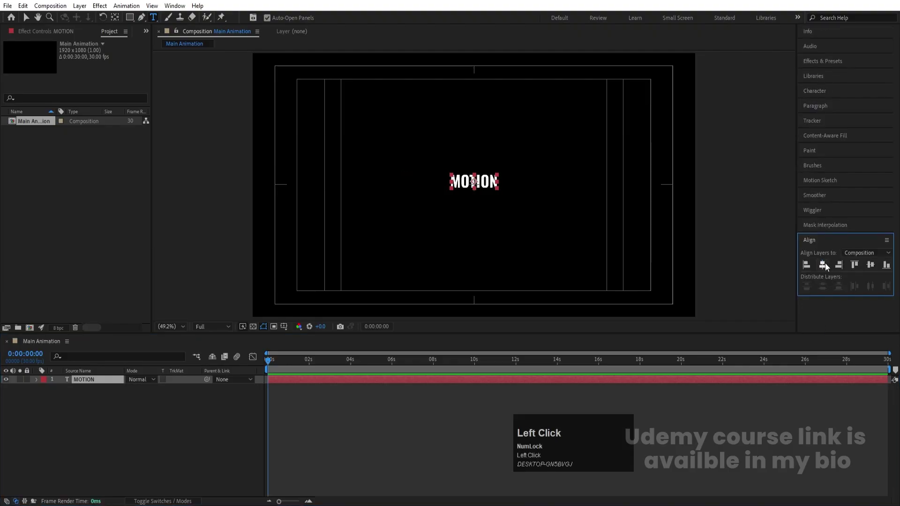
{"action": "left_click", "coordinate": [869, 265]}
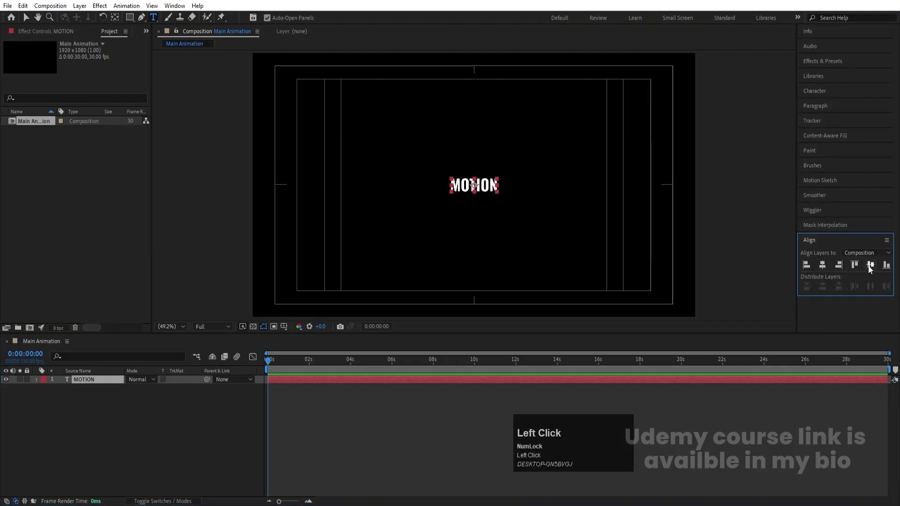
Step: Scale the MOTION layer up to 354%
{"action": "left_click", "coordinate": [157, 407]}
{"action": "key", "text": "s"}
{"action": "left_click_drag", "start_coordinate": [141, 388], "coordinate": [237, 359]}
Step: Set the MOTION text's paragraph alignment to centred and its tracking to -44
{"action": "left_click", "coordinate": [820, 105]}
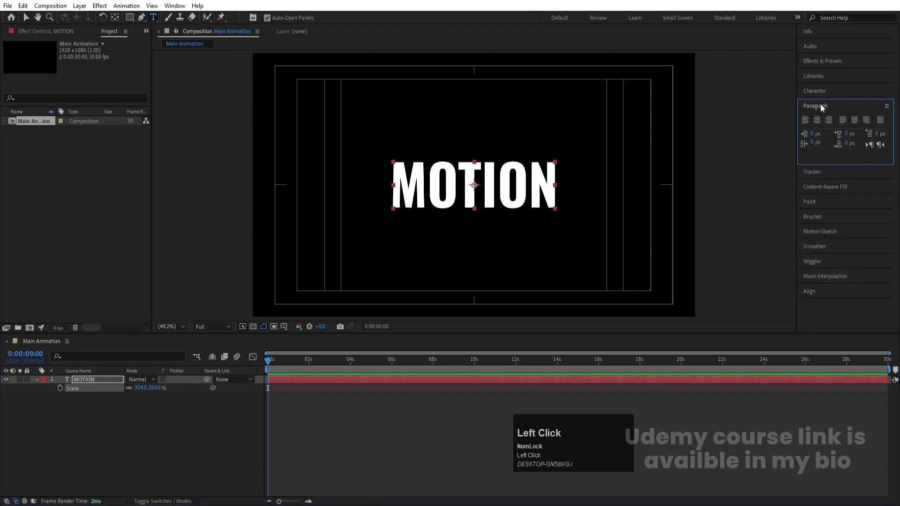
{"action": "left_click", "coordinate": [816, 121]}
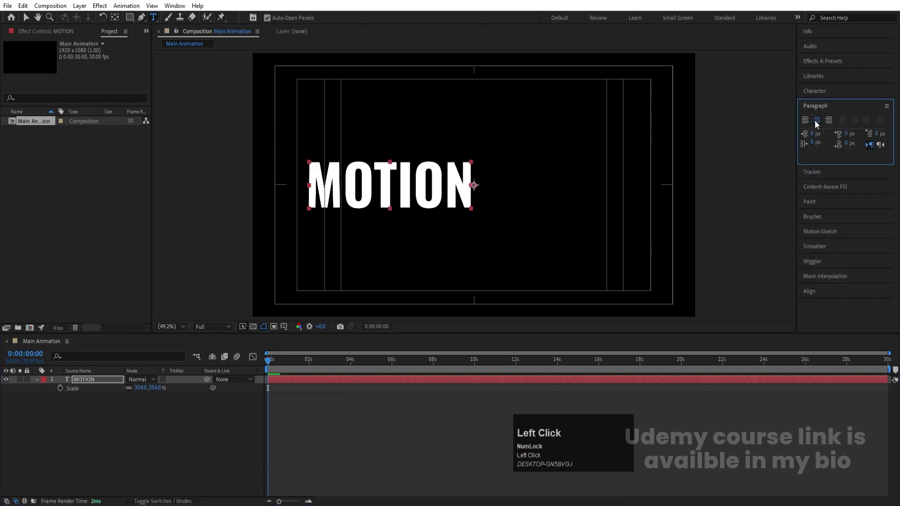
{"action": "left_click", "coordinate": [815, 91]}
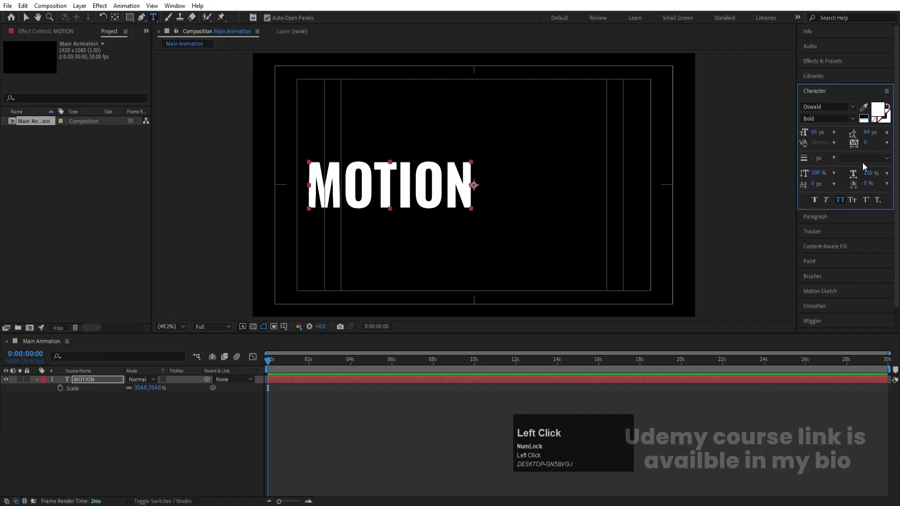
{"action": "left_click_drag", "start_coordinate": [865, 146], "coordinate": [841, 142]}
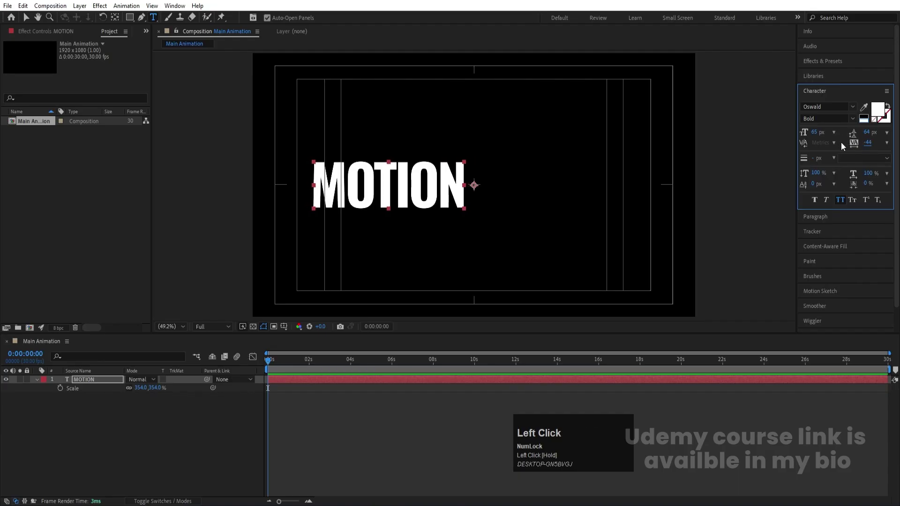
Step: Recentre the anchor point on the shifted MOTION text and align the layer back to the middle of the composition in both directions
{"action": "key", "text": "ctrl+alt+Home"}
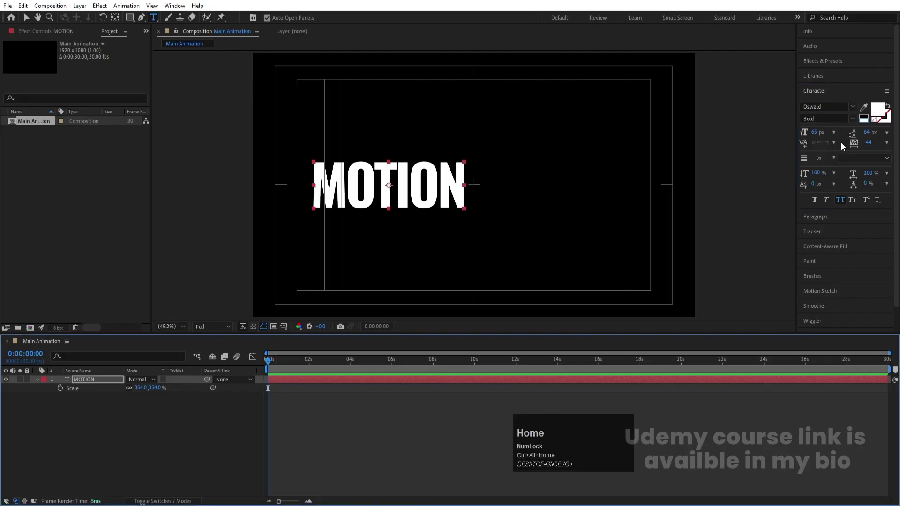
{"action": "scroll", "coordinate": [850, 314], "scroll_direction": "down", "scroll_amount": 3}
{"action": "left_click", "coordinate": [811, 327]}
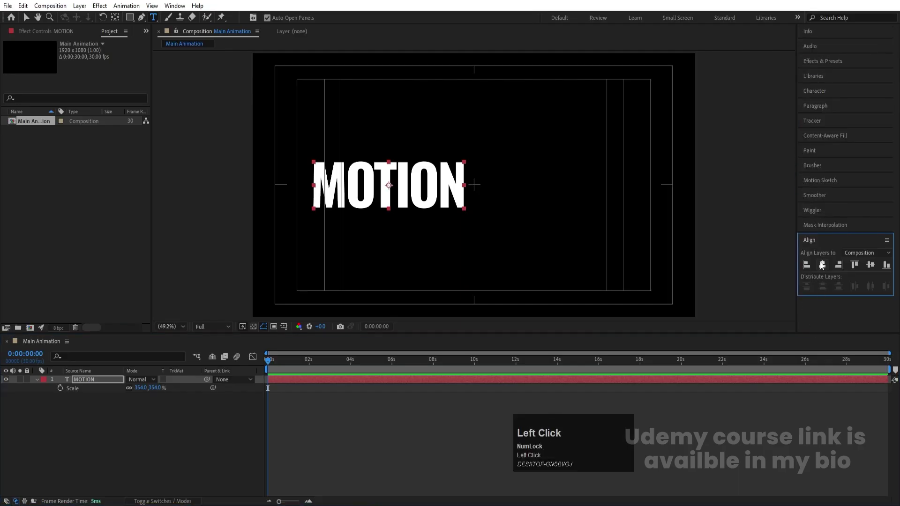
{"action": "left_click", "coordinate": [822, 265]}
{"action": "left_click", "coordinate": [873, 264]}
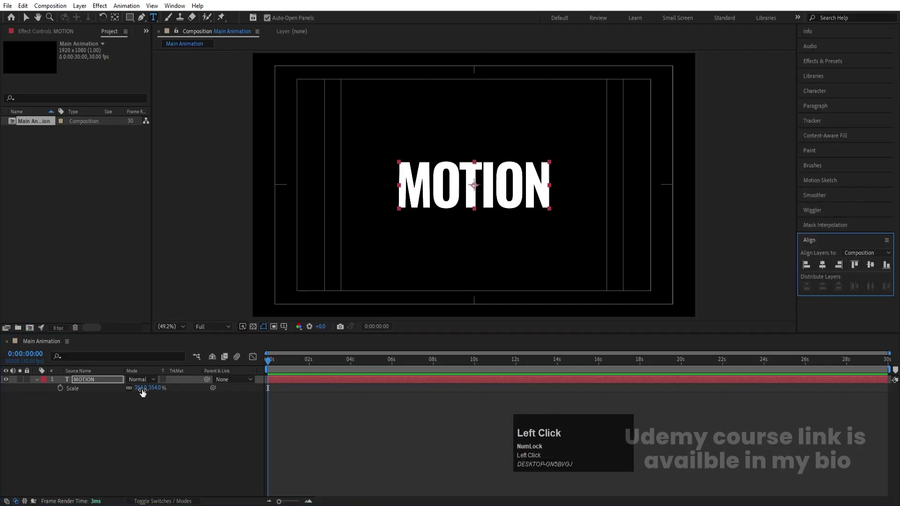
{"action": "left_click", "coordinate": [150, 426]}
Step: Add a Position text animator to the MOTION layer and set its position offset to 0.0, 57.0
{"action": "left_click", "coordinate": [88, 381]}
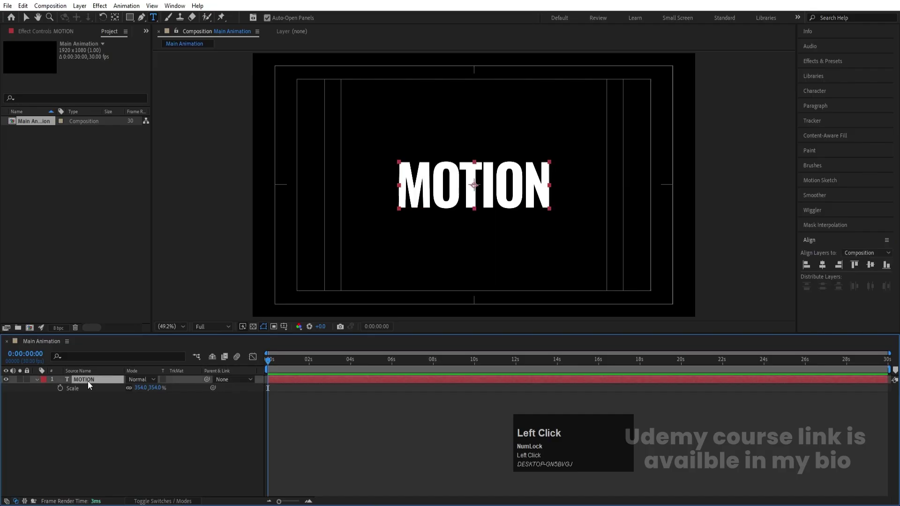
{"action": "left_click", "coordinate": [34, 380]}
{"action": "left_click", "coordinate": [36, 379]}
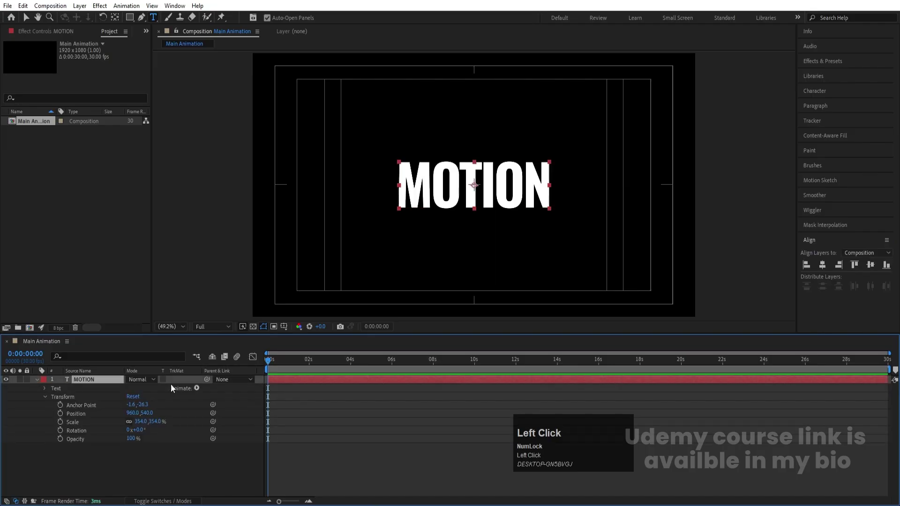
{"action": "left_click", "coordinate": [197, 389]}
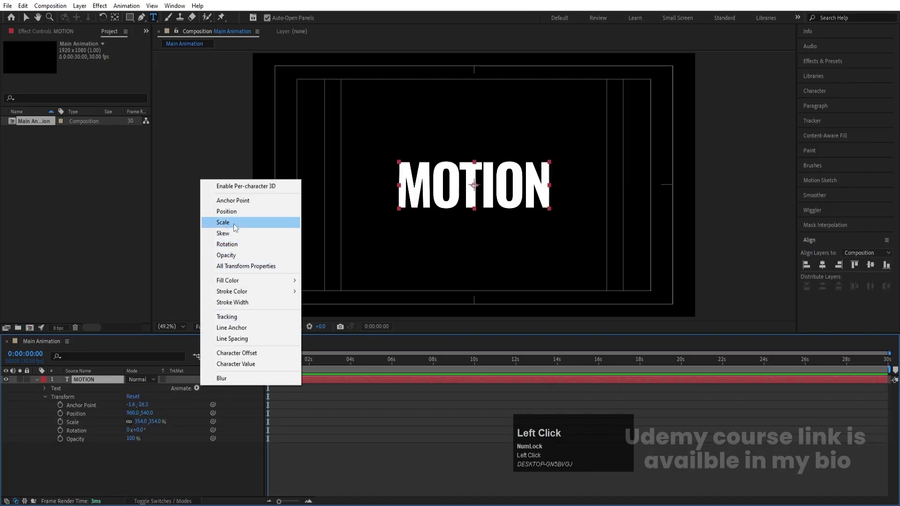
{"action": "left_click", "coordinate": [227, 211]}
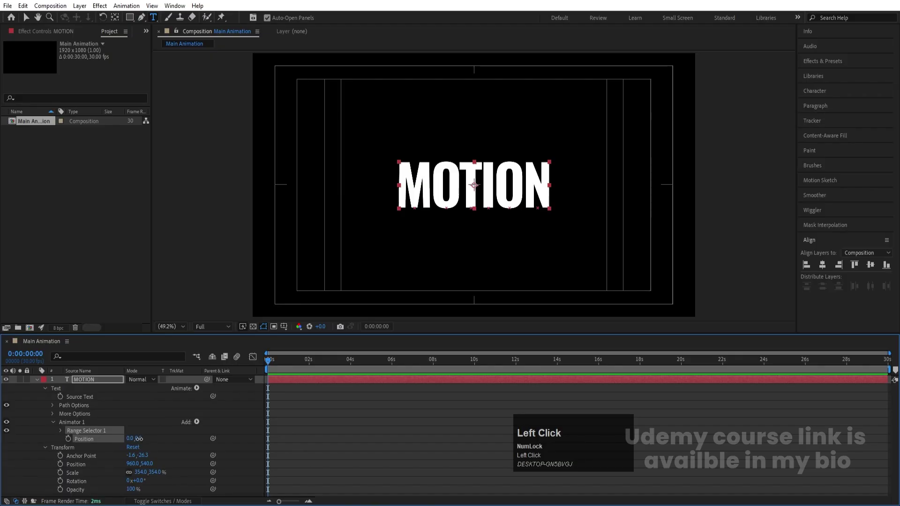
{"action": "left_click_drag", "start_coordinate": [139, 438], "coordinate": [51, 436]}
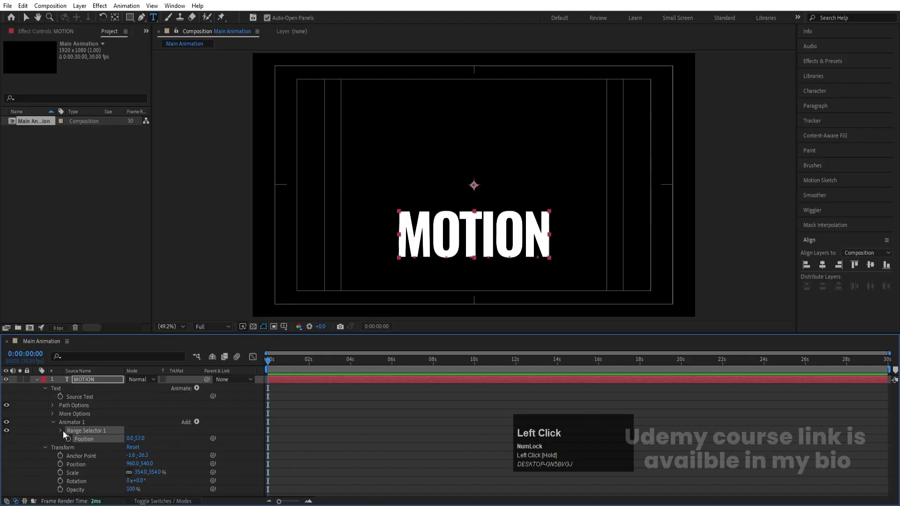
Step: Keyframe the Range Selector's Start from 0% at 0:00 to 100% at 2:00 and scrub back to the beginning
{"action": "left_click", "coordinate": [61, 430]}
{"action": "left_click", "coordinate": [76, 439]}
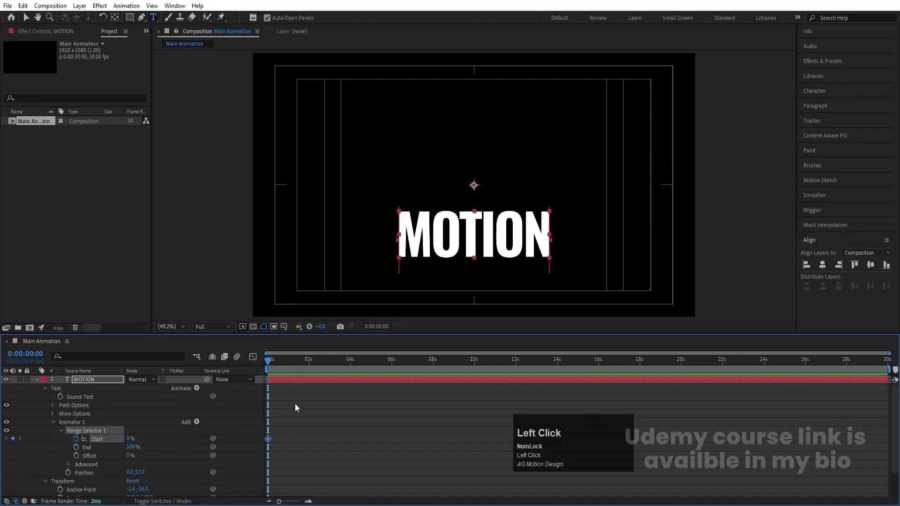
{"action": "key", "text": "equal"}
{"action": "key", "text": "equal"}
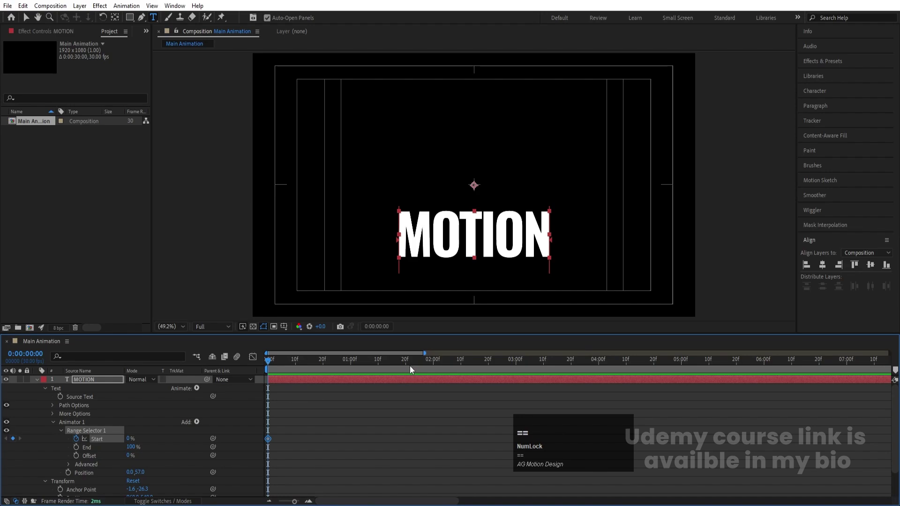
{"action": "left_click", "coordinate": [433, 364]}
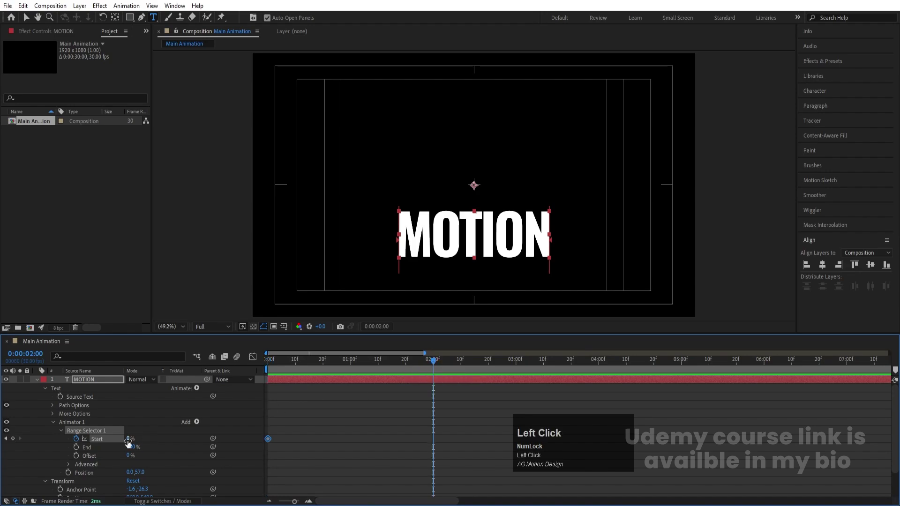
{"action": "left_click_drag", "start_coordinate": [129, 443], "coordinate": [457, 432]}
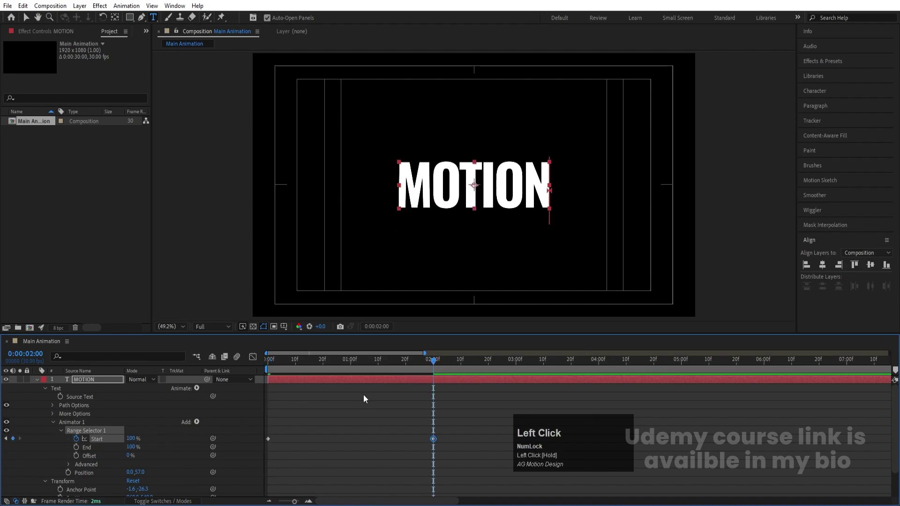
{"action": "left_click_drag", "start_coordinate": [325, 362], "coordinate": [164, 362]}
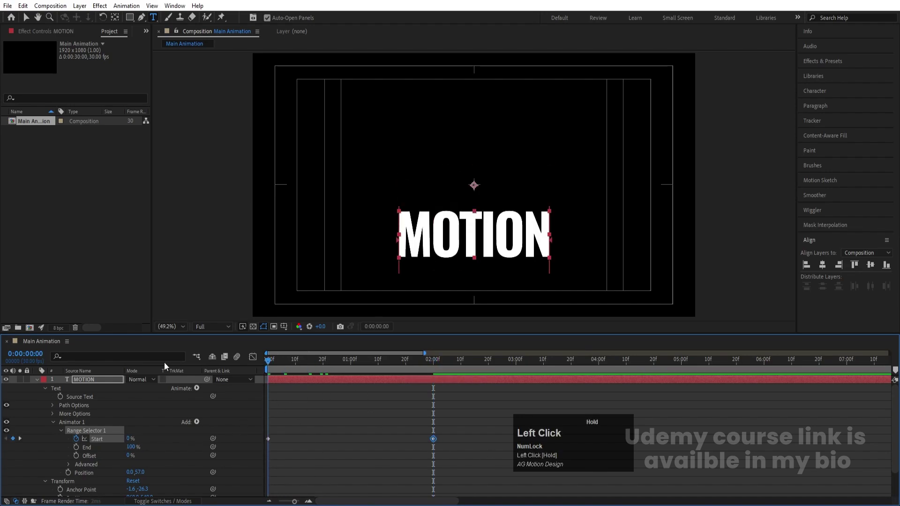
Step: Add a Tracking property to Animator 1 with a negative amount that overlaps the letters, and preview the animation
{"action": "left_click", "coordinate": [197, 422]}
{"action": "mouse_move", "coordinate": [213, 426]}
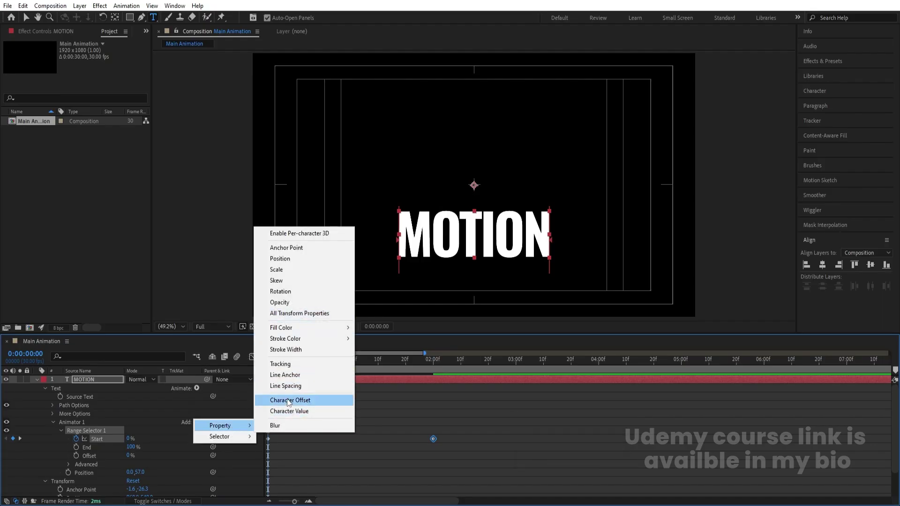
{"action": "left_click", "coordinate": [288, 365]}
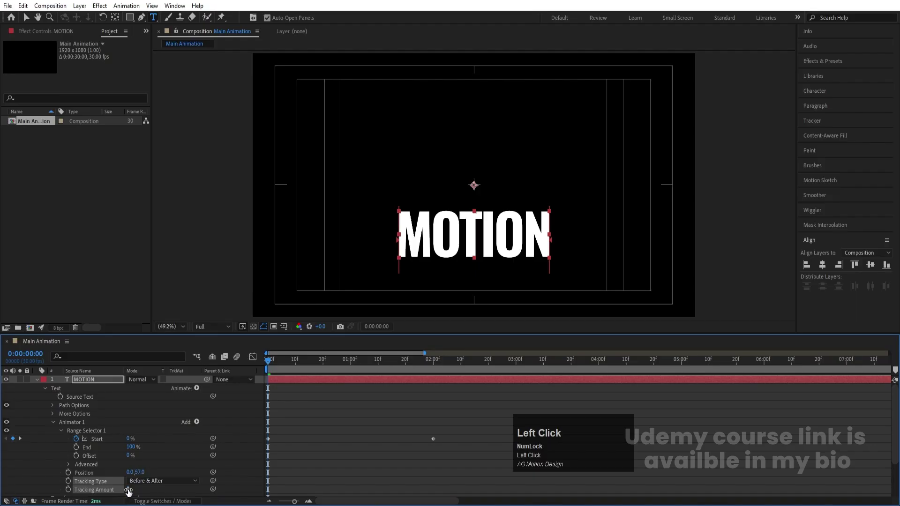
{"action": "left_click_drag", "start_coordinate": [127, 489], "coordinate": [115, 490]}
{"action": "key", "text": "space"}
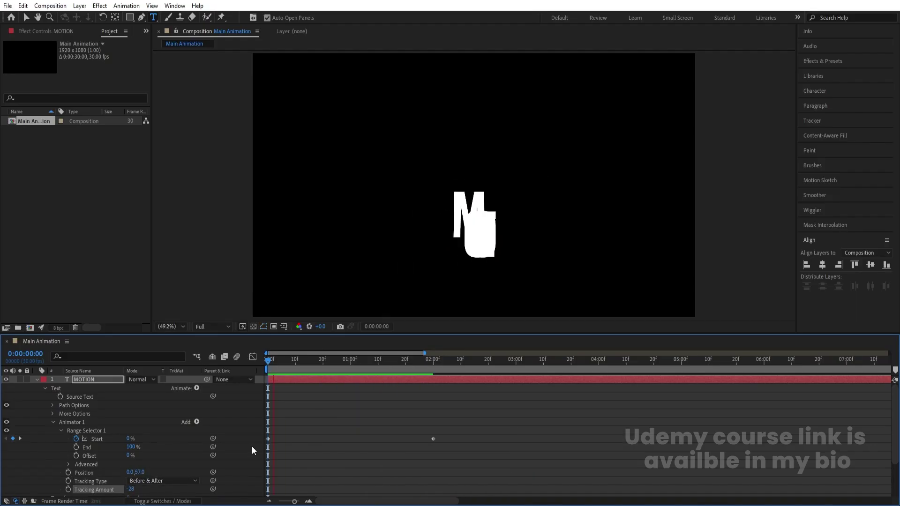
{"action": "key", "text": "space"}
Step: Add an Opacity property to Animator 1, set it to 0%, and preview the letters fading in
{"action": "left_click", "coordinate": [197, 422]}
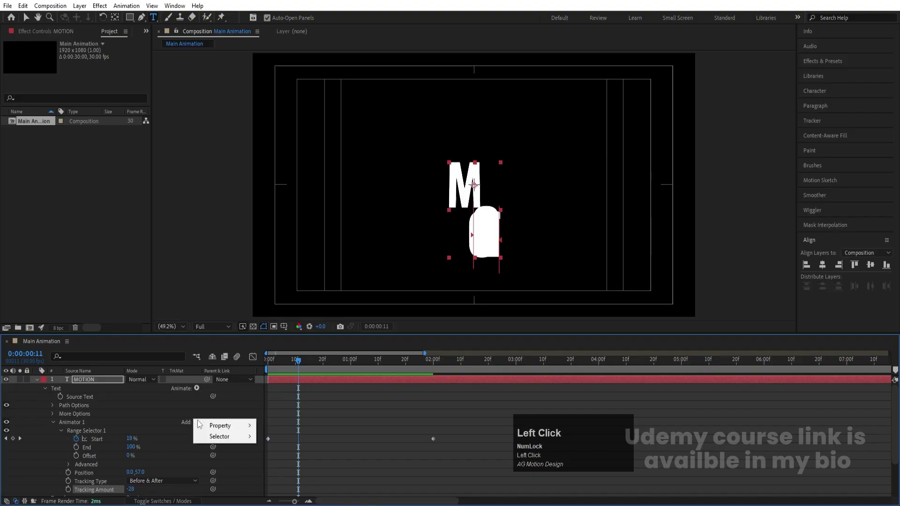
{"action": "mouse_move", "coordinate": [221, 425]}
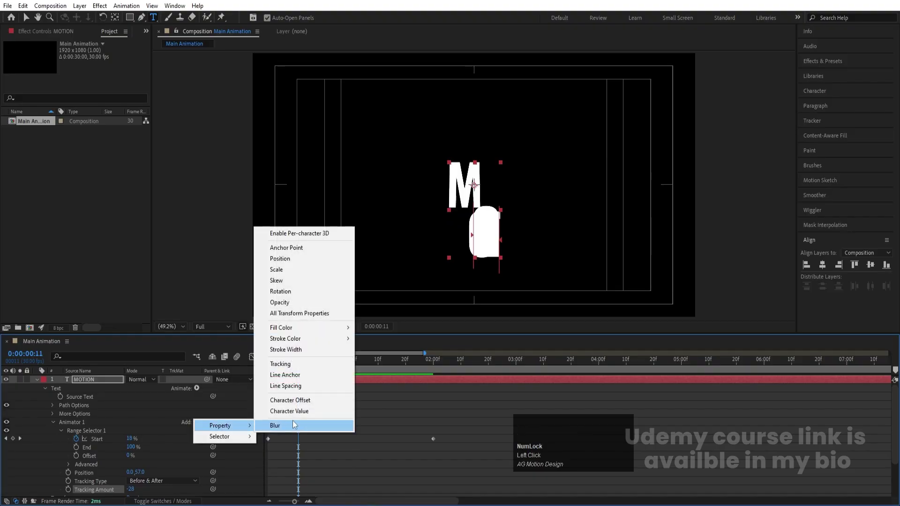
{"action": "left_click", "coordinate": [281, 303]}
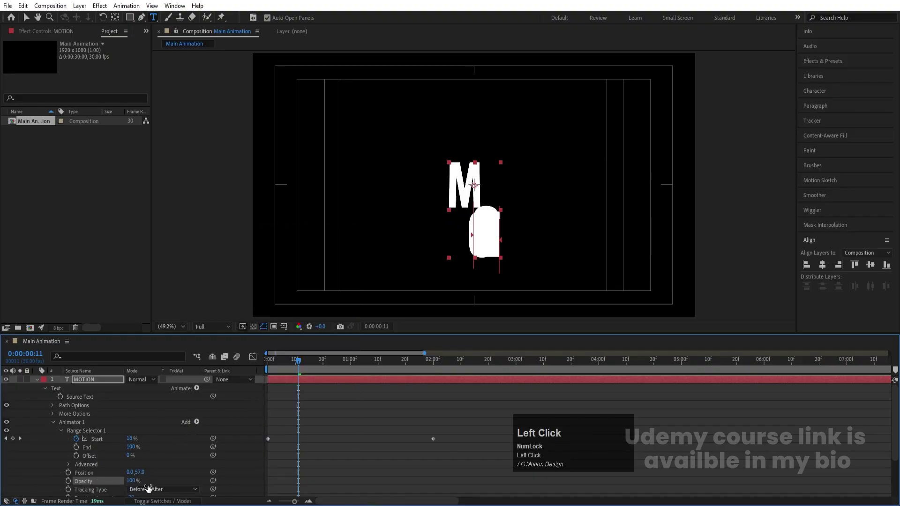
{"action": "left_click_drag", "start_coordinate": [133, 483], "coordinate": [37, 484]}
{"action": "key", "text": "space"}
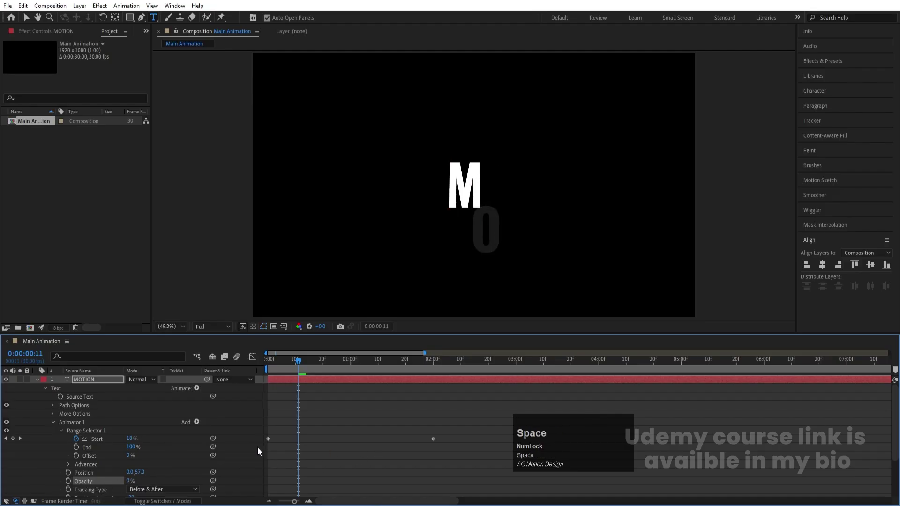
{"action": "key", "text": "space"}
{"action": "key", "text": "space"}
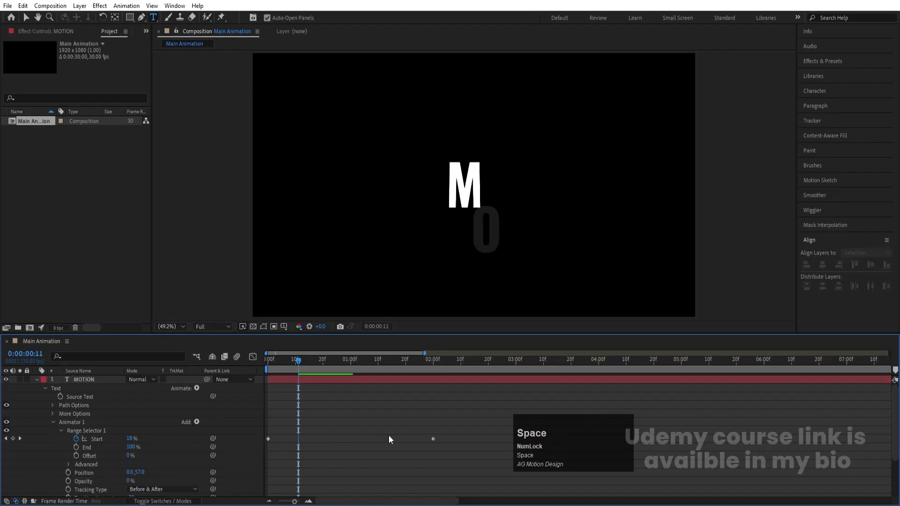
Step: Apply Easy Ease to both Start keyframes of the MOTION text's Range Selector
{"action": "left_click_drag", "start_coordinate": [456, 466], "coordinate": [240, 413]}
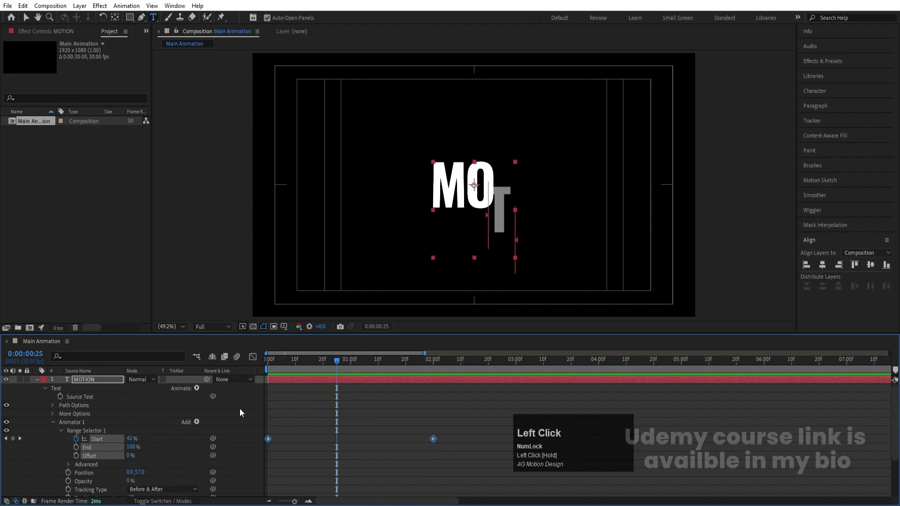
{"action": "key", "text": "F9"}
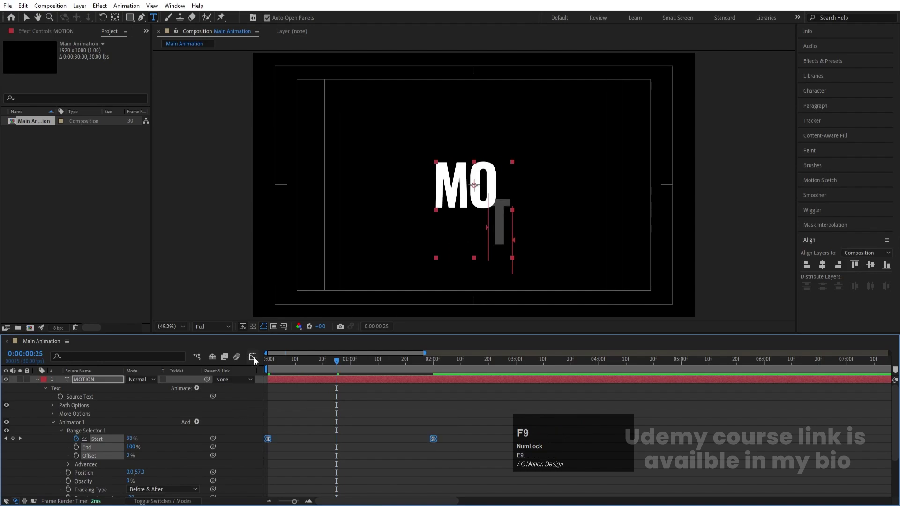
Step: Reshape the speed graph of the Start keyframes into a sharp central peak by extending both easing handles inward, and preview the animation
{"action": "left_click", "coordinate": [254, 356]}
{"action": "left_click_drag", "start_coordinate": [477, 377], "coordinate": [164, 505]}
{"action": "left_click_drag", "start_coordinate": [406, 471], "coordinate": [370, 471]}
{"action": "left_click_drag", "start_coordinate": [296, 472], "coordinate": [330, 472]}
{"action": "left_click", "coordinate": [286, 358]}
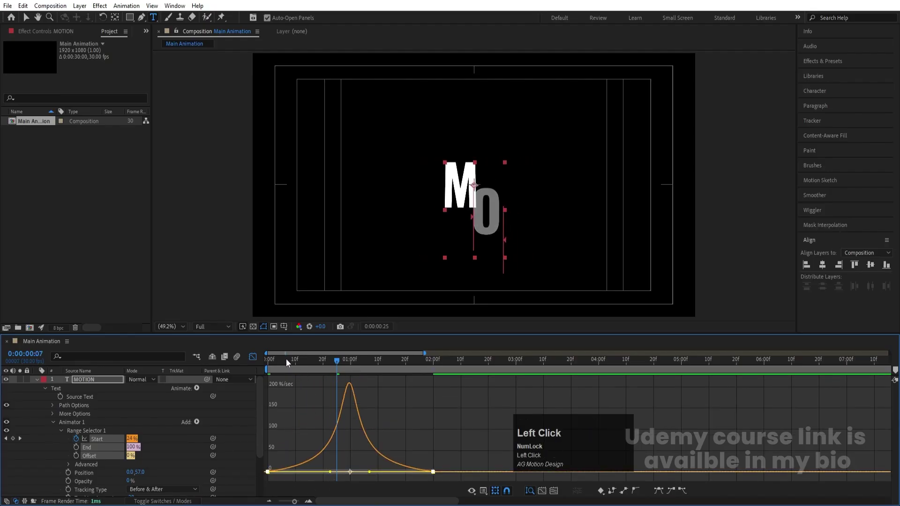
{"action": "key", "text": "space"}
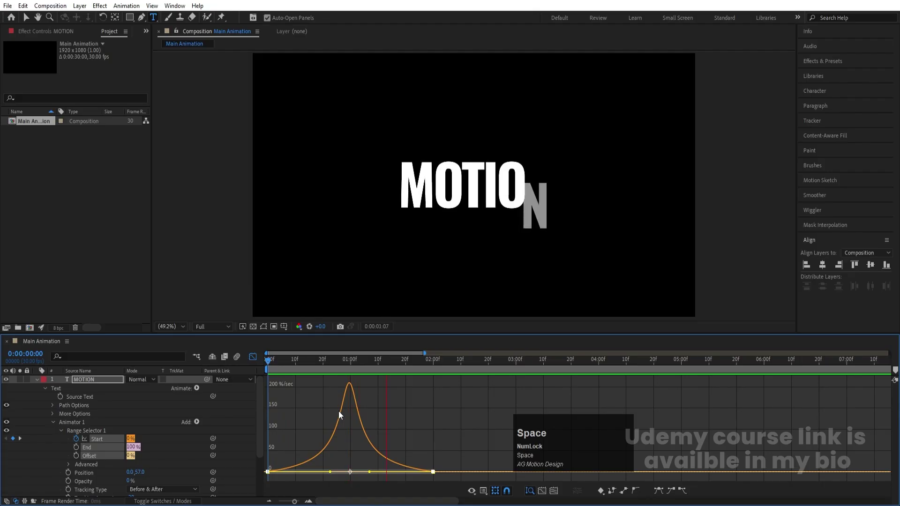
{"action": "left_click", "coordinate": [252, 358]}
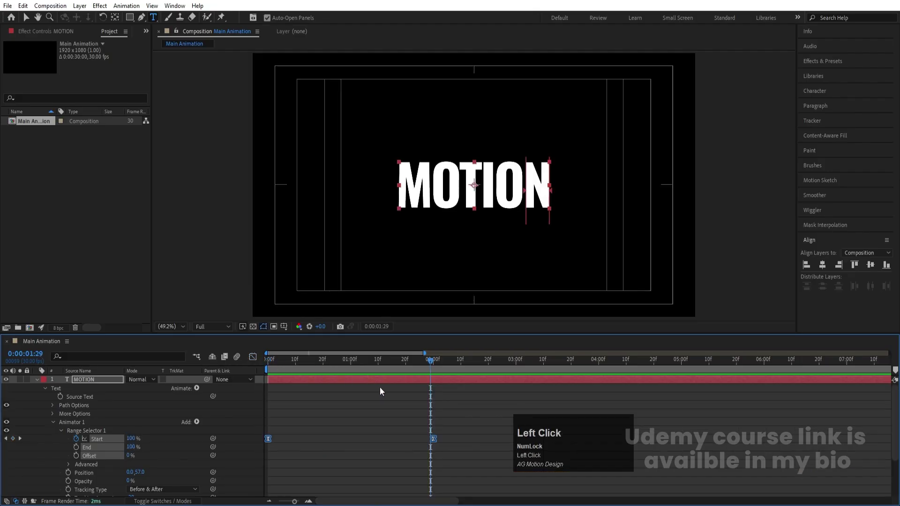
Step: Move the second Start keyframe earlier to 1:10 and preview the faster text animation
{"action": "left_click", "coordinate": [405, 412]}
{"action": "left_click_drag", "start_coordinate": [433, 439], "coordinate": [377, 437]}
{"action": "key", "text": "space"}
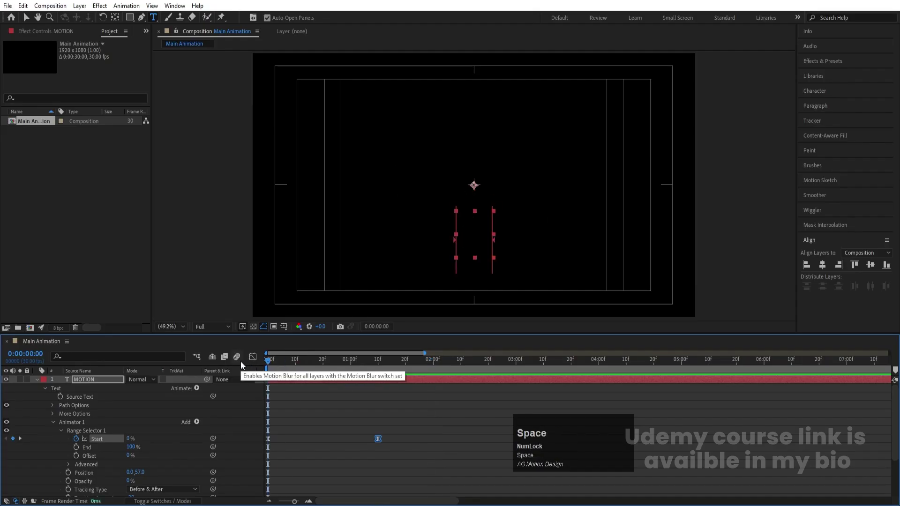
{"action": "key", "text": "space"}
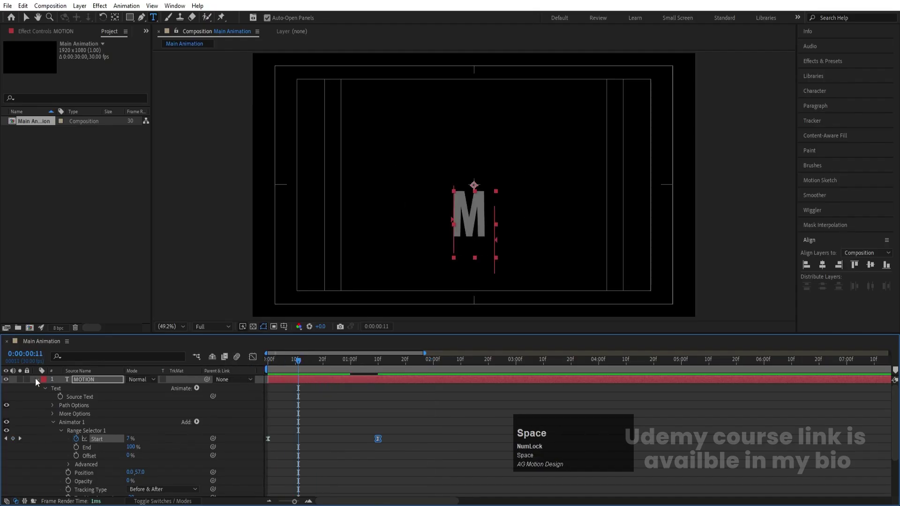
Step: Collapse the MOTION layer's properties and duplicate the layer four times
{"action": "left_click", "coordinate": [37, 379]}
{"action": "left_click", "coordinate": [111, 414]}
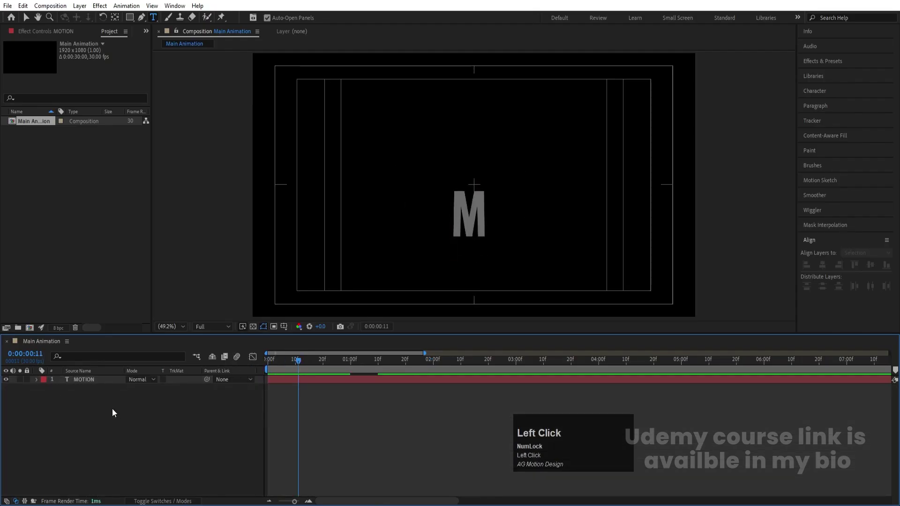
{"action": "left_click", "coordinate": [83, 381]}
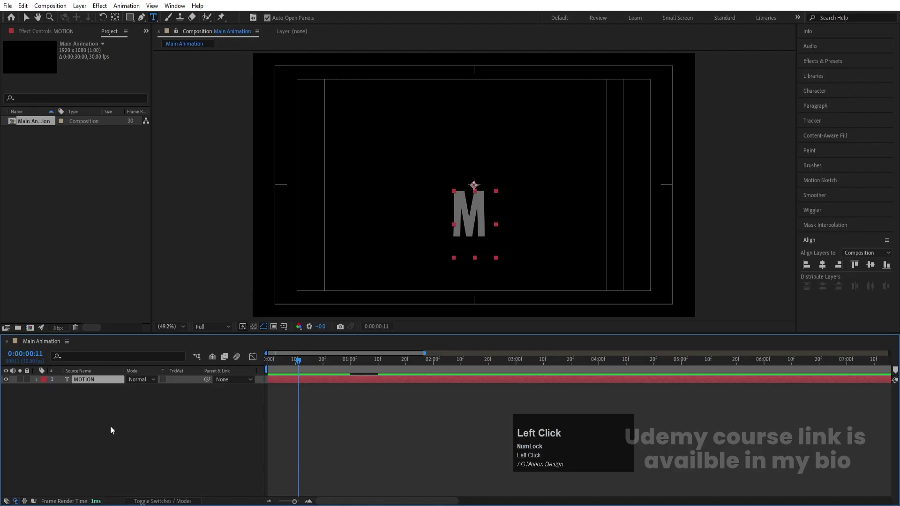
{"action": "key", "text": "ctrl+d"}
{"action": "key", "text": "ctrl+d"}
{"action": "key", "text": "ctrl+d"}
{"action": "key", "text": "ctrl+d"}
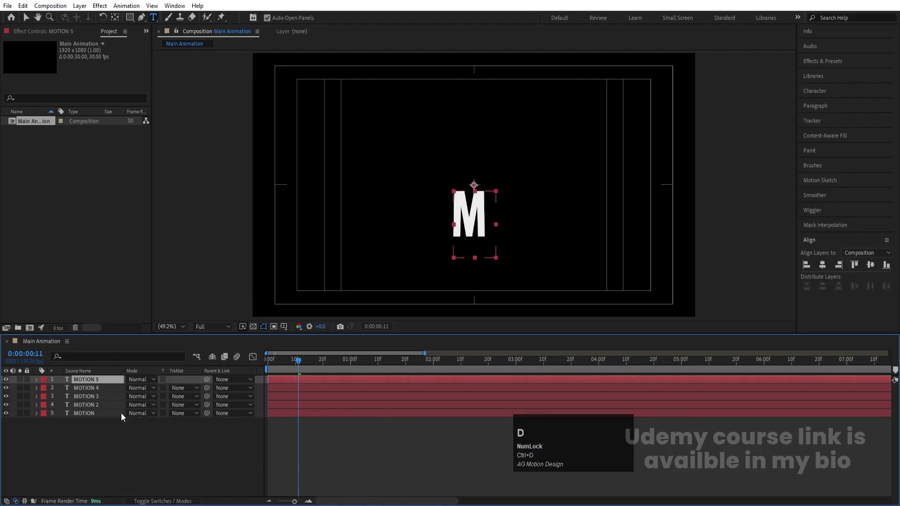
Step: Set the fill colour of the original MOTION layer to red FF0000, solo it, and preview it
{"action": "left_click", "coordinate": [110, 435]}
{"action": "left_click", "coordinate": [87, 416]}
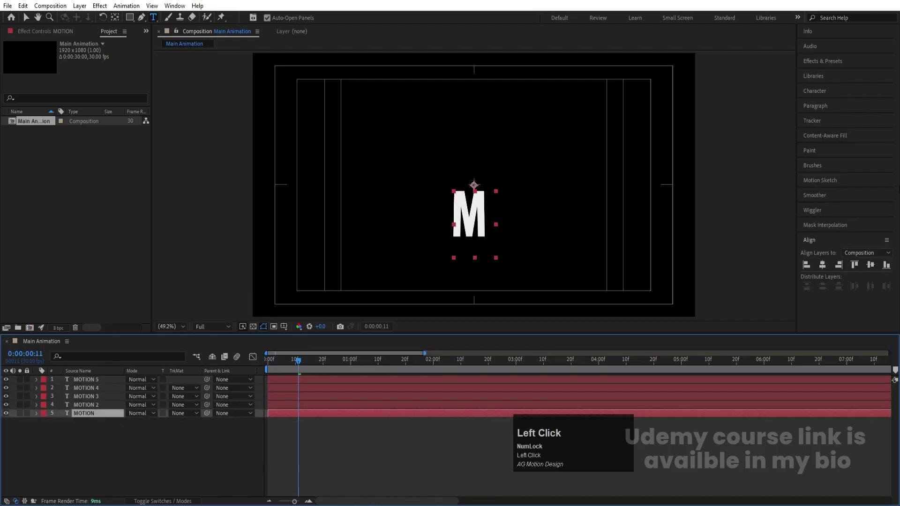
{"action": "left_click", "coordinate": [817, 92]}
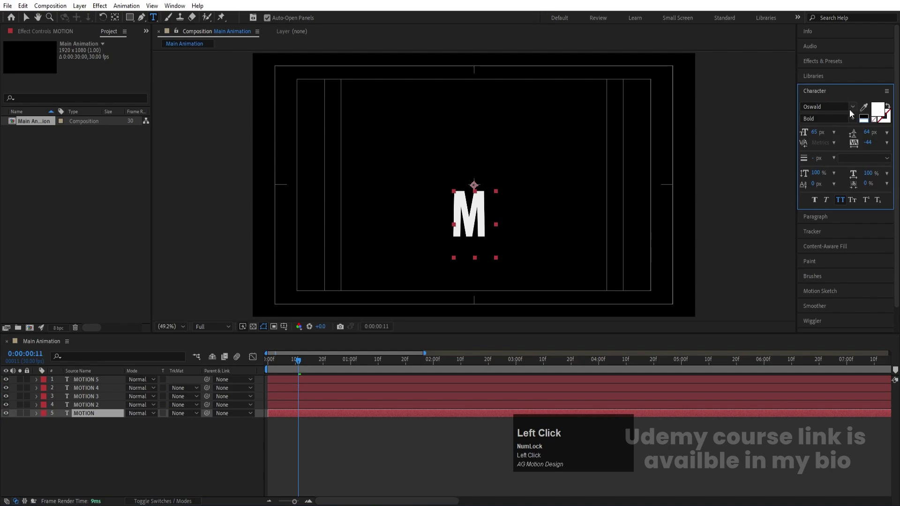
{"action": "left_click", "coordinate": [880, 109]}
{"action": "left_click_drag", "start_coordinate": [224, 252], "coordinate": [345, 112]}
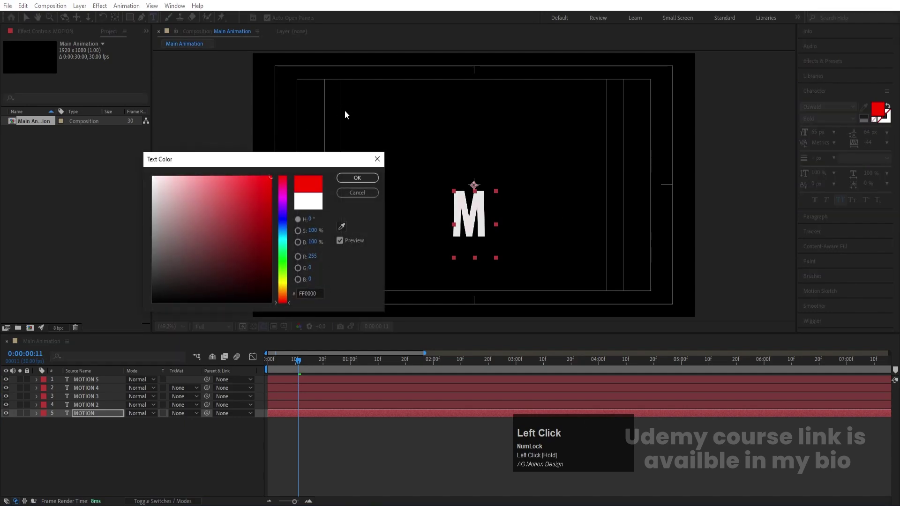
{"action": "key", "text": "Return"}
{"action": "left_click", "coordinate": [21, 413]}
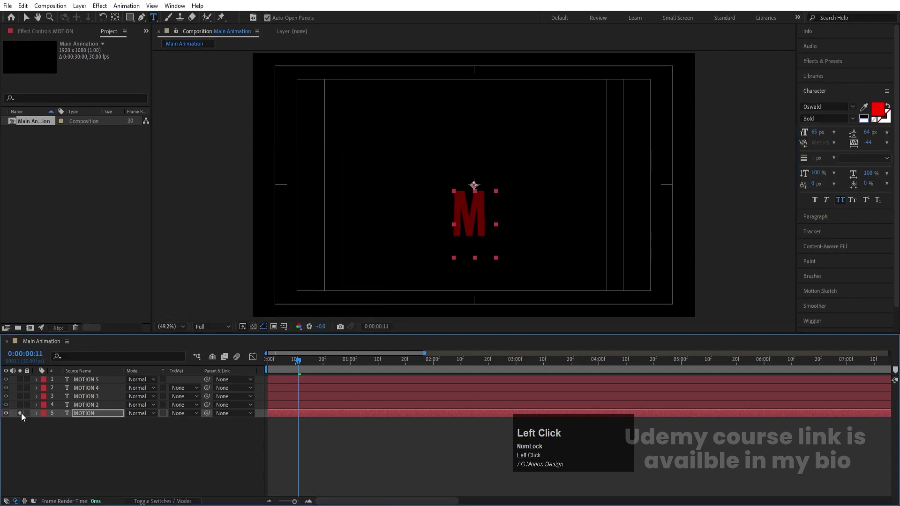
{"action": "key", "text": "space"}
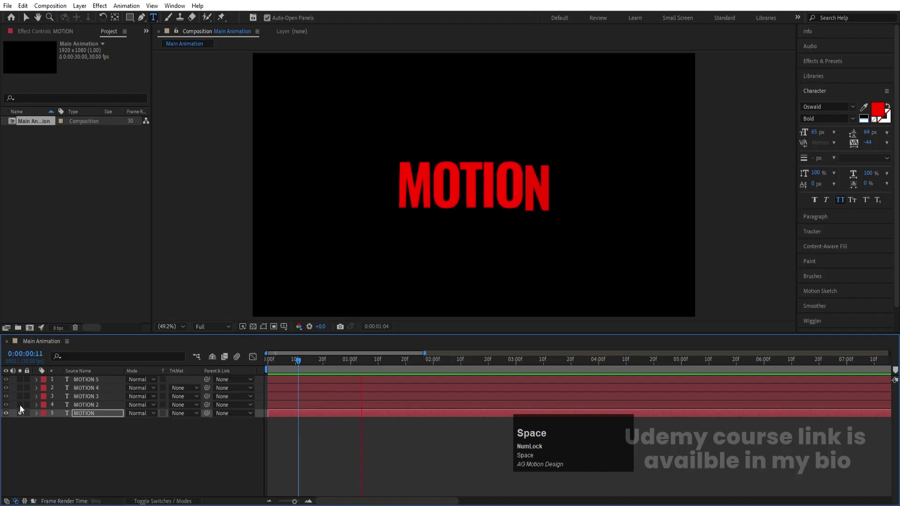
Step: Solo the MOTION 2 layer and set its text fill to bright green
{"action": "left_click", "coordinate": [20, 404]}
{"action": "left_click", "coordinate": [86, 405]}
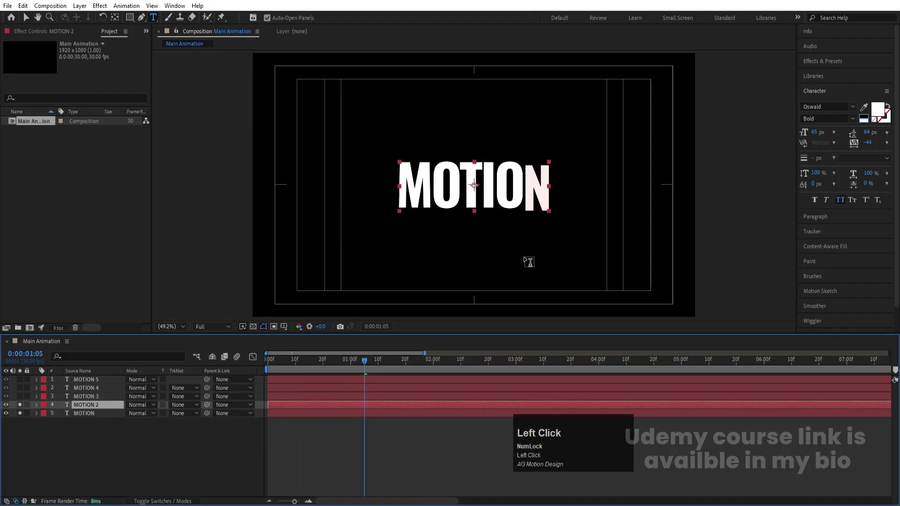
{"action": "left_click", "coordinate": [887, 118]}
{"action": "left_click", "coordinate": [282, 259]}
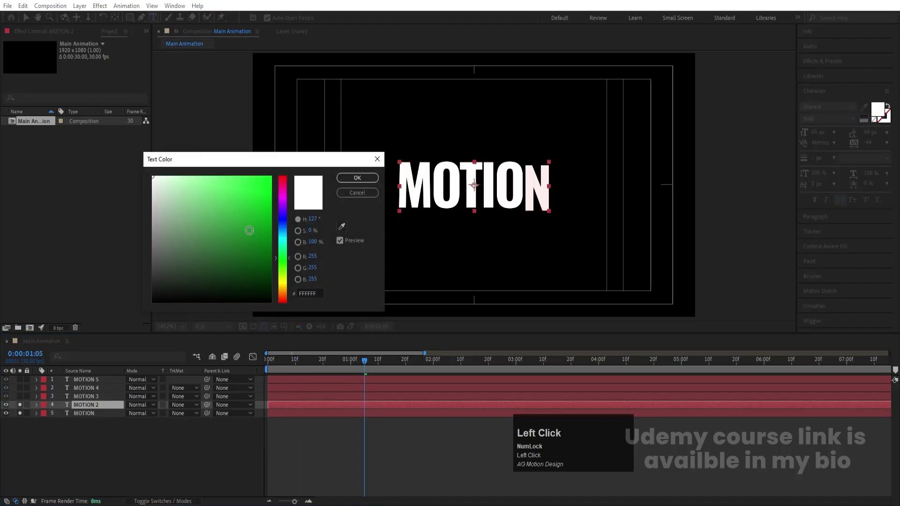
{"action": "left_click_drag", "start_coordinate": [249, 229], "coordinate": [303, 137]}
{"action": "key", "text": "Return"}
Step: Solo the MOTION 3 layer and set its text fill to saturated blue
{"action": "left_click", "coordinate": [20, 397]}
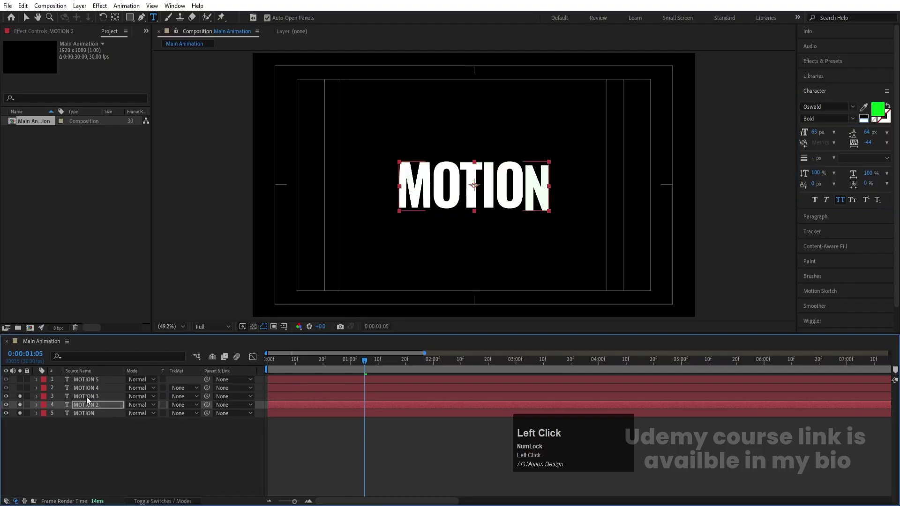
{"action": "left_click", "coordinate": [86, 397]}
{"action": "left_click", "coordinate": [880, 111]}
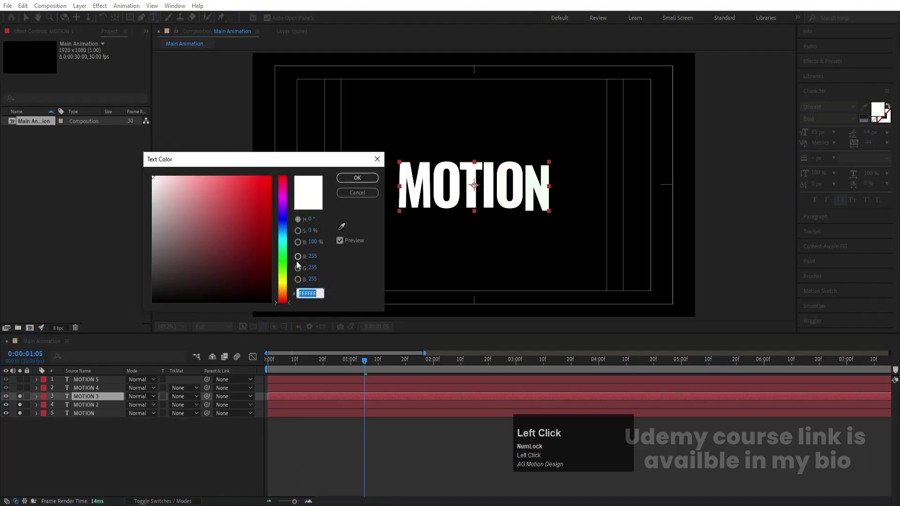
{"action": "left_click", "coordinate": [283, 218]}
{"action": "left_click_drag", "start_coordinate": [254, 197], "coordinate": [311, 137]}
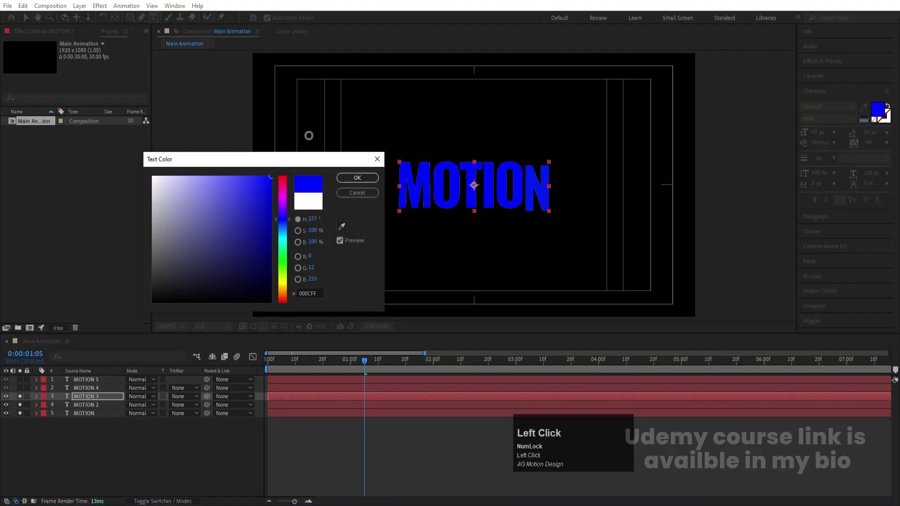
{"action": "left_click", "coordinate": [285, 223]}
{"action": "key", "text": "Return"}
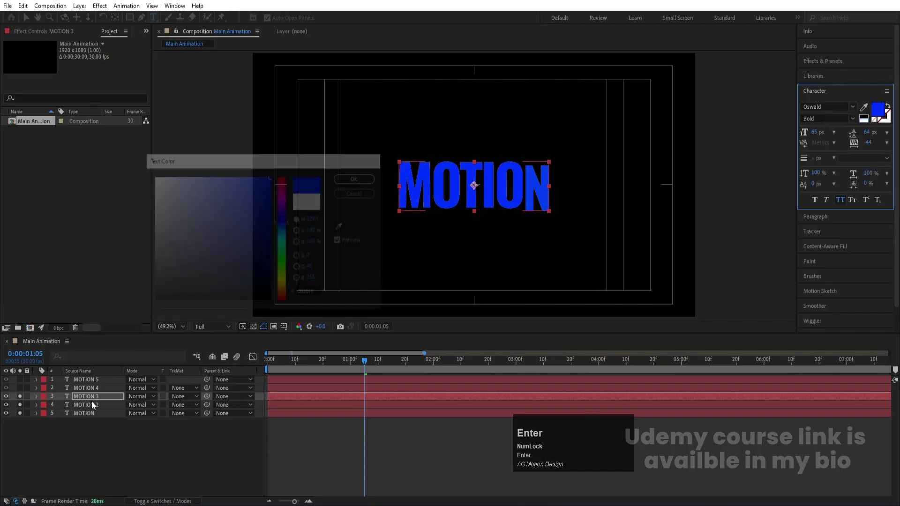
Step: Give the MOTION 4 text a black fill and a 1 px white stroke, and turn off solo on all layers
{"action": "left_click", "coordinate": [88, 388]}
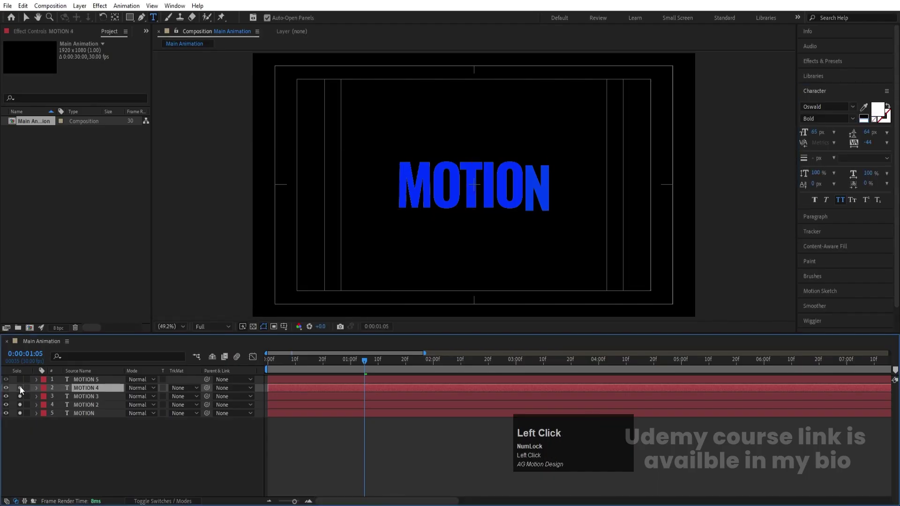
{"action": "left_click", "coordinate": [864, 117]}
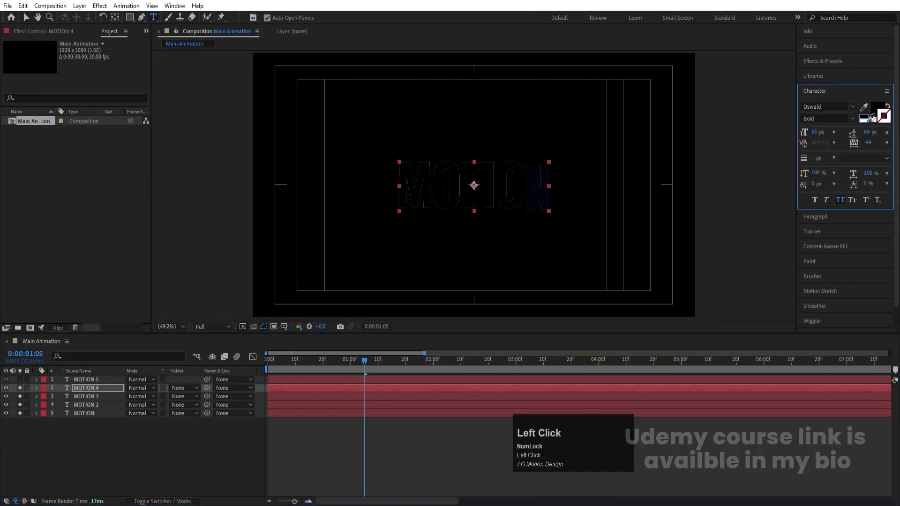
{"action": "left_click", "coordinate": [865, 121]}
{"action": "left_click", "coordinate": [816, 159]}
{"action": "type", "text": "1"}
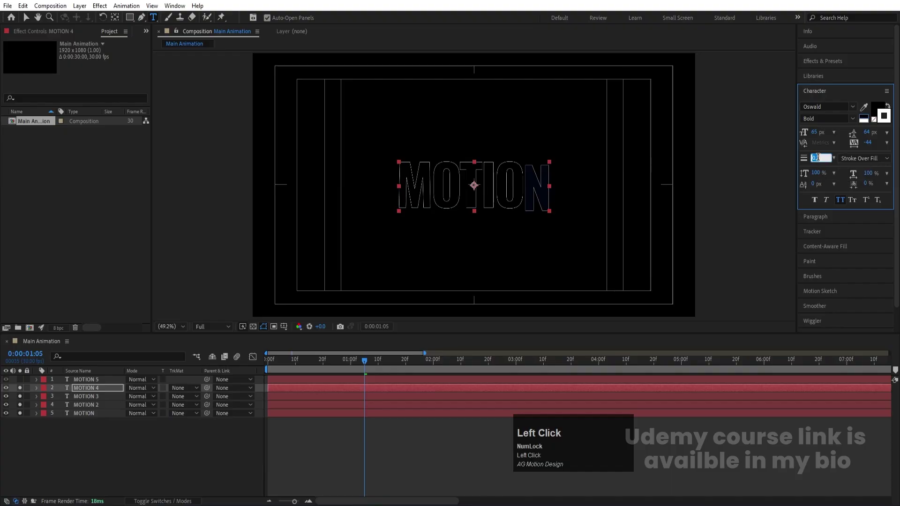
{"action": "key", "text": "Return"}
{"action": "left_click", "coordinate": [90, 452]}
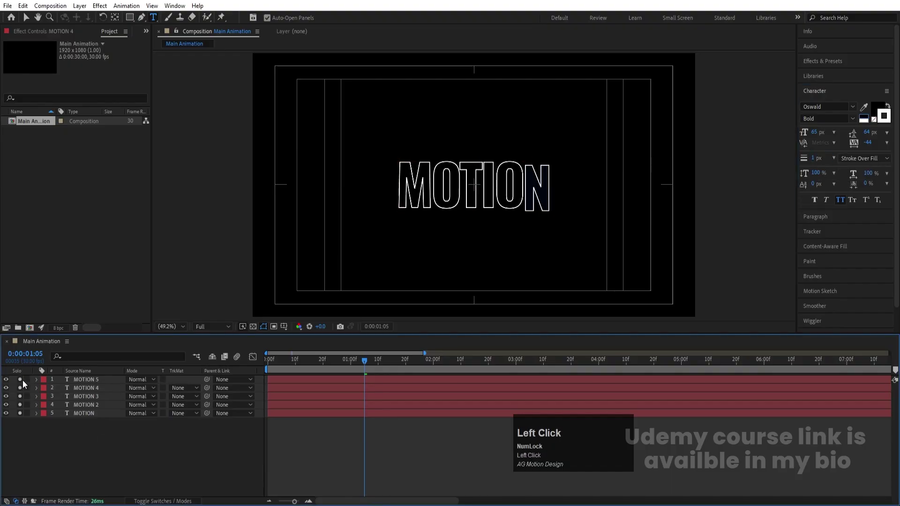
{"action": "left_click", "coordinate": [21, 380]}
{"action": "left_click_drag", "start_coordinate": [21, 380], "coordinate": [20, 414]}
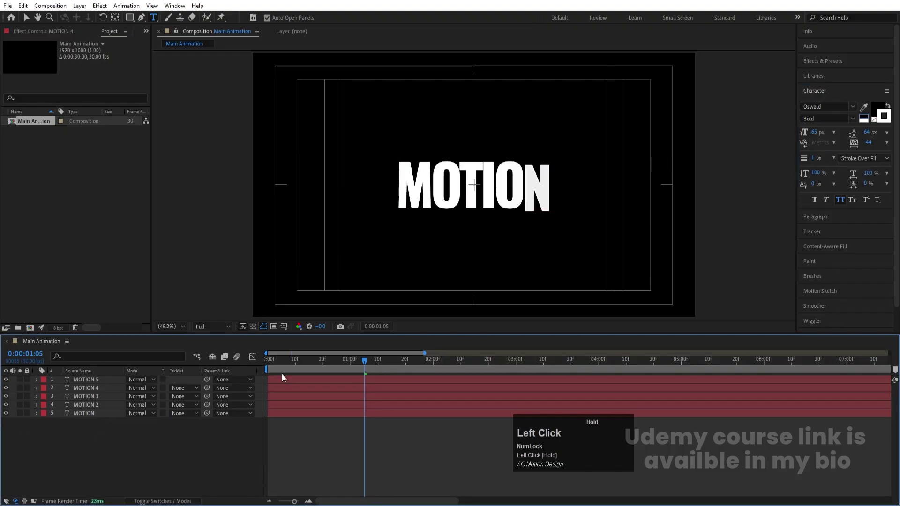
Step: Offset the in point of MOTION 2 to frame 2 and of MOTION 3 to frame 4
{"action": "left_click_drag", "start_coordinate": [280, 362], "coordinate": [260, 411]}
{"action": "key", "text": "equal"}
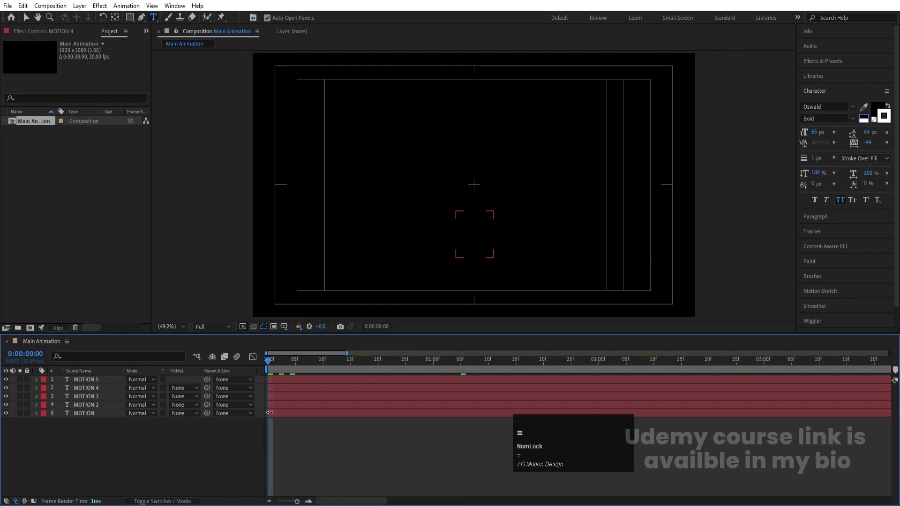
{"action": "key", "text": "Page_Down"}
{"action": "key", "text": "Page_Down"}
{"action": "left_click", "coordinate": [280, 406]}
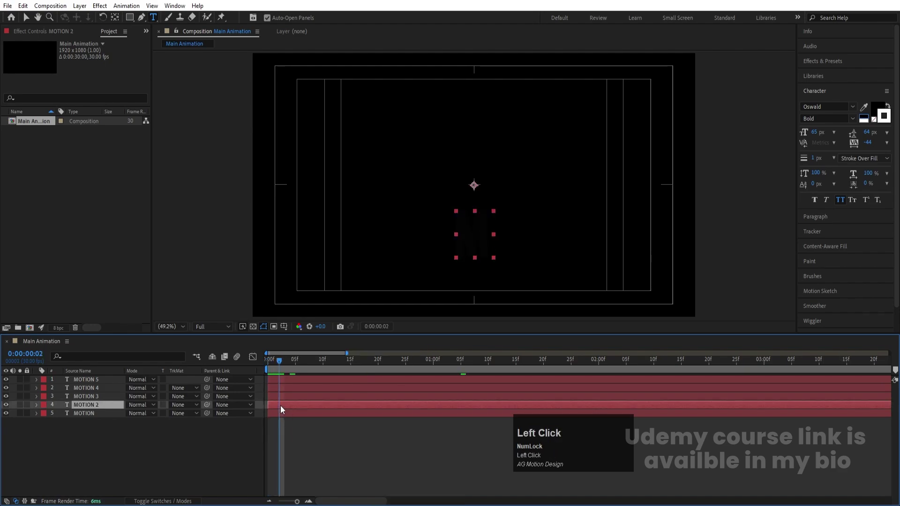
{"action": "key", "text": "Page_Down"}
{"action": "key", "text": "Page_Down"}
{"action": "left_click", "coordinate": [294, 397]}
{"action": "key", "text": "bracketleft"}
Step: Offset the in point of MOTION 4 to frame 6 and of MOTION 5 to frame 8, and preview the staggered layers
{"action": "key", "text": "Page_Down"}
{"action": "key", "text": "Page_Down"}
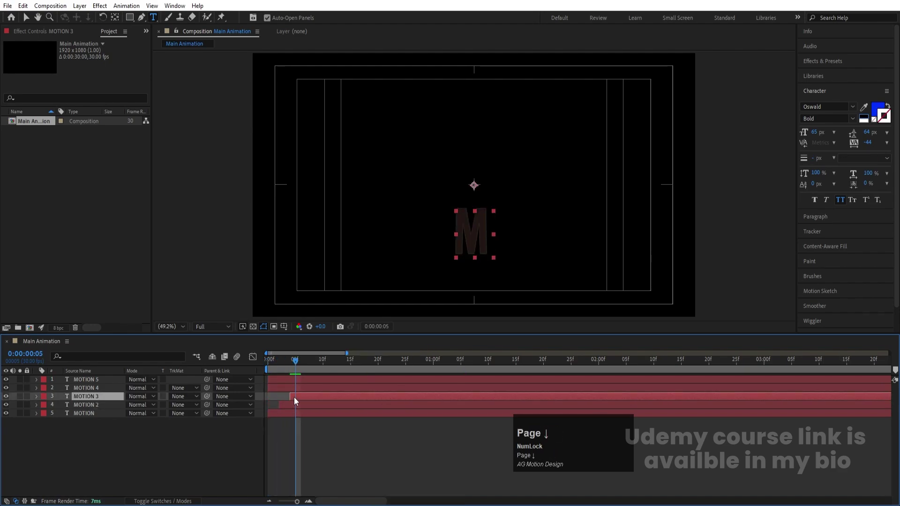
{"action": "left_click", "coordinate": [295, 390]}
{"action": "key", "text": "bracketleft"}
{"action": "key", "text": "Page_Down"}
{"action": "key", "text": "Page_Down"}
{"action": "left_click", "coordinate": [316, 376]}
{"action": "key", "text": "bracketleft"}
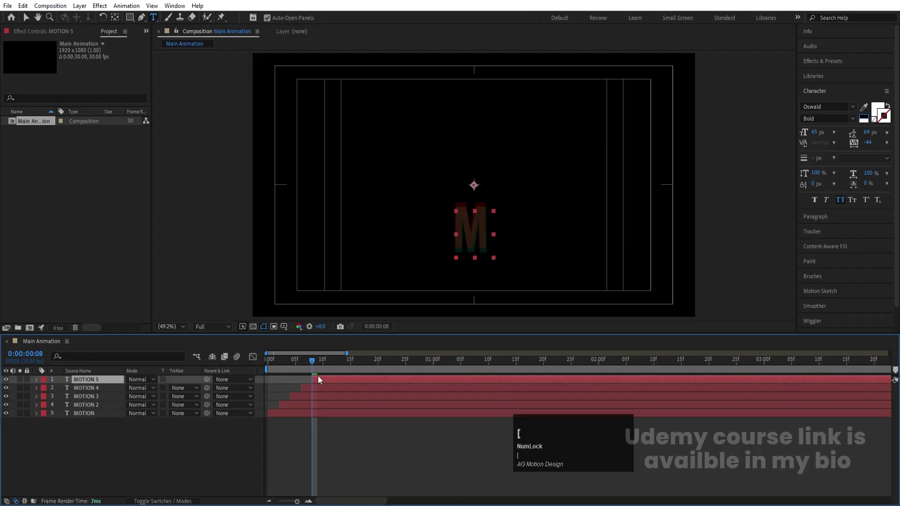
{"action": "key", "text": "space"}
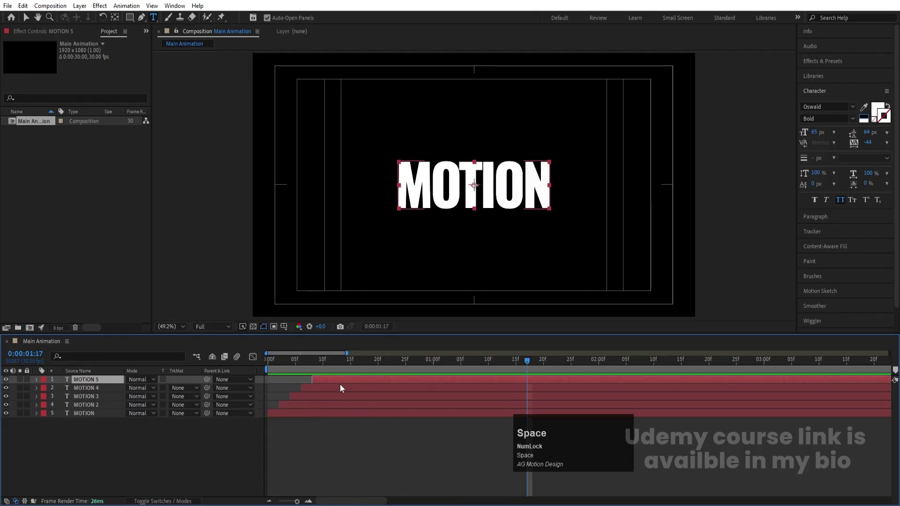
Step: Pre-compose all five MOTION layers into a composition named Text 01 and open it
{"action": "left_click", "coordinate": [132, 478]}
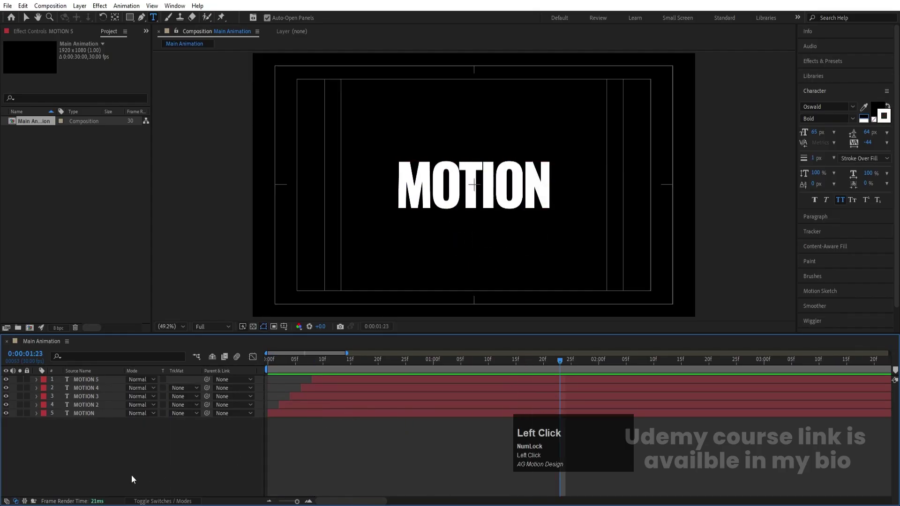
{"action": "left_click_drag", "start_coordinate": [123, 471], "coordinate": [62, 373]}
{"action": "key", "text": "ctrl"}
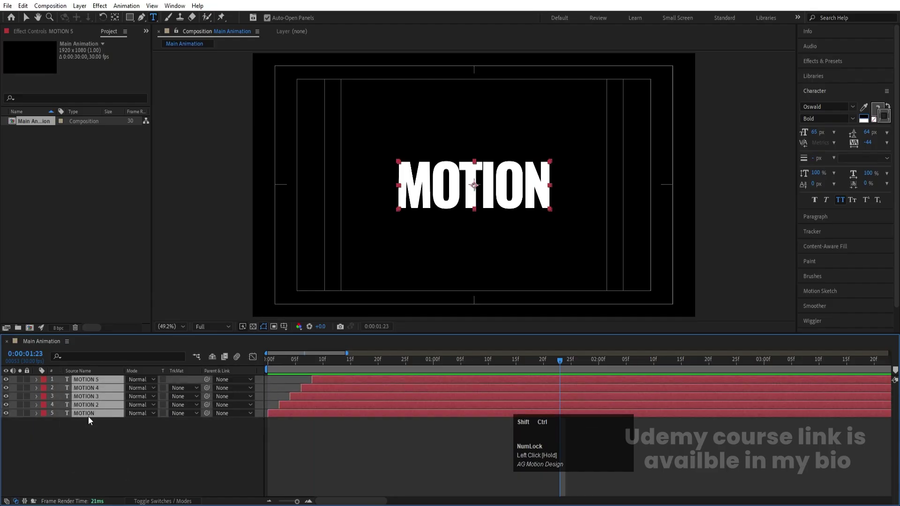
{"action": "key", "text": "ctrl+shift+c"}
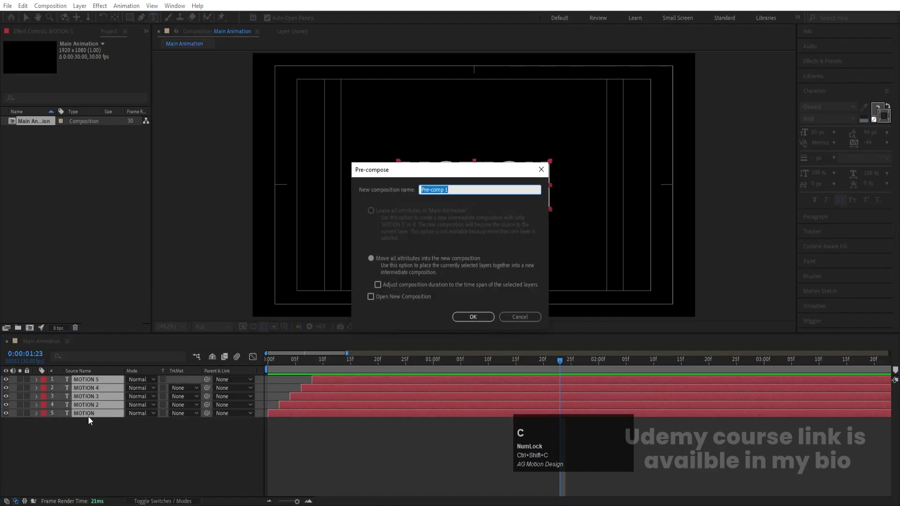
{"action": "type", "text": "Text"}
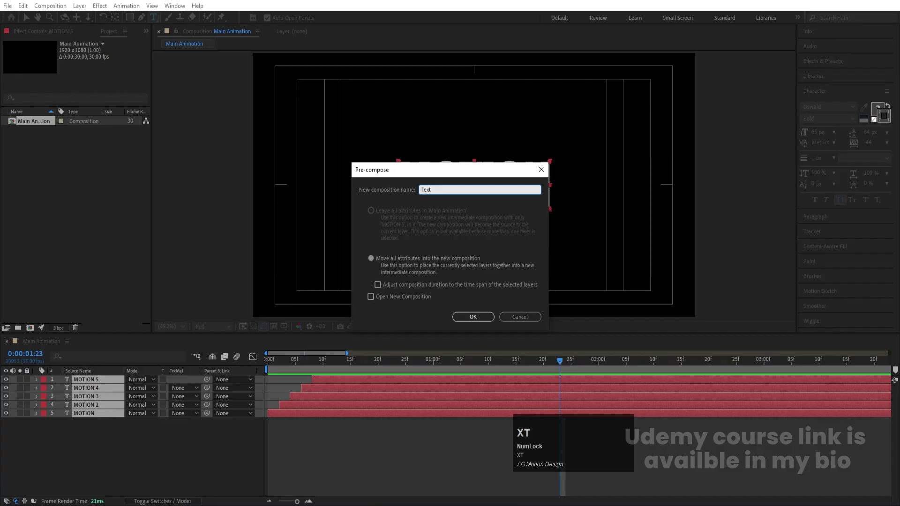
{"action": "type", "text": " 01"}
{"action": "key", "text": "Return"}
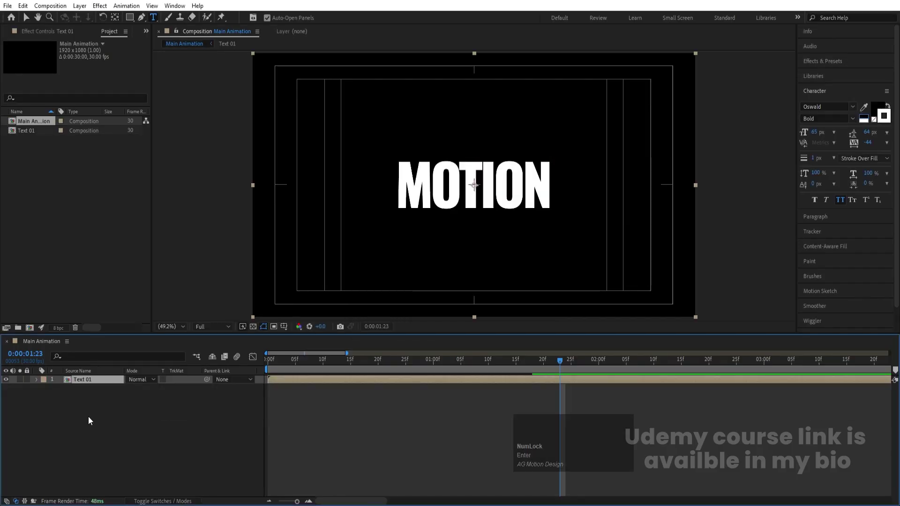
{"action": "double_click", "coordinate": [83, 380]}
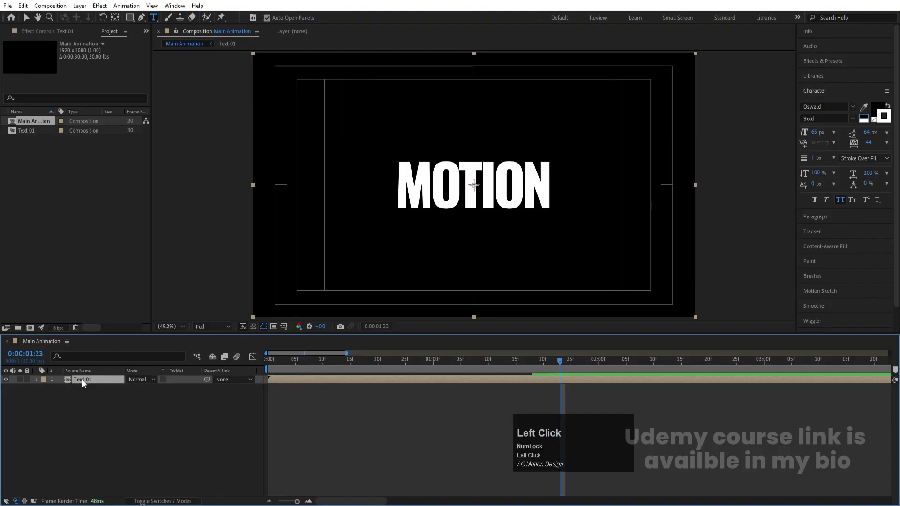
Step: Copy the MOTION 5 layer from the Text 01 composition and paste it into Main Animation above the Text 01 layer
{"action": "left_click", "coordinate": [83, 379]}
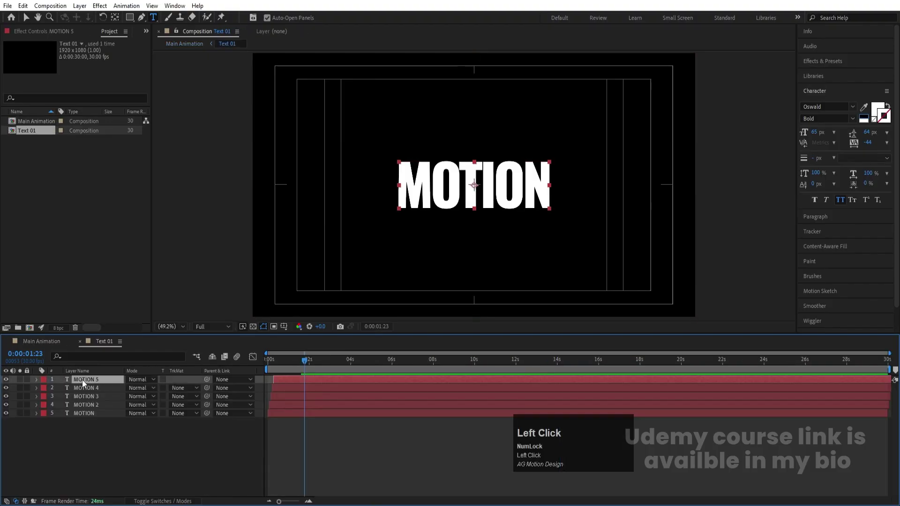
{"action": "key", "text": "ctrl+c"}
{"action": "left_click", "coordinate": [44, 340]}
{"action": "key", "text": "ctrl+v"}
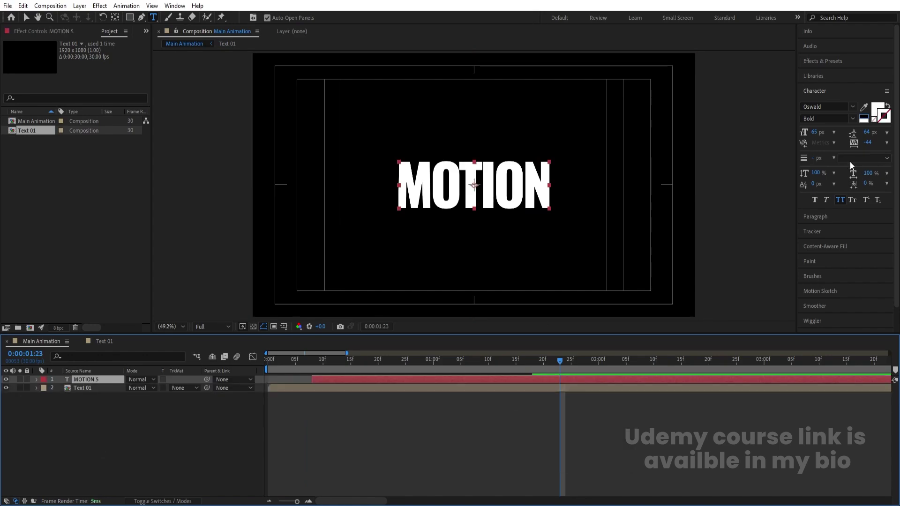
Step: Make the pasted MOTION 5 text outline-only with no fill and a 1 px white stroke, and check it in solo
{"action": "left_click", "coordinate": [874, 120]}
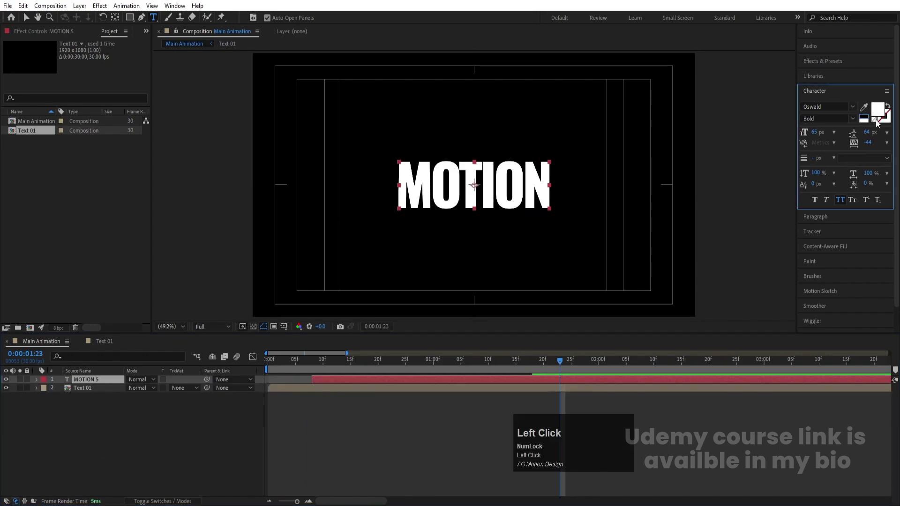
{"action": "left_click", "coordinate": [875, 120]}
{"action": "left_click", "coordinate": [881, 119]}
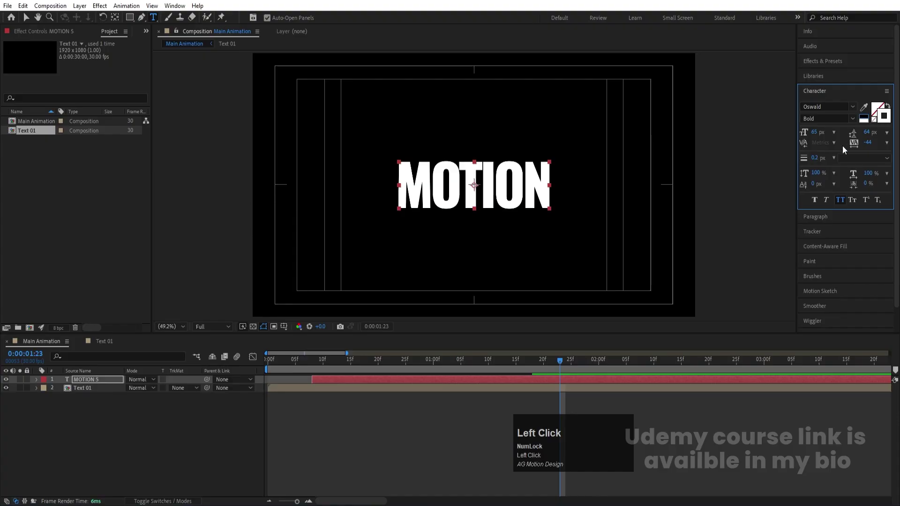
{"action": "left_click", "coordinate": [814, 158]}
{"action": "type", "text": "1"}
{"action": "key", "text": "Return"}
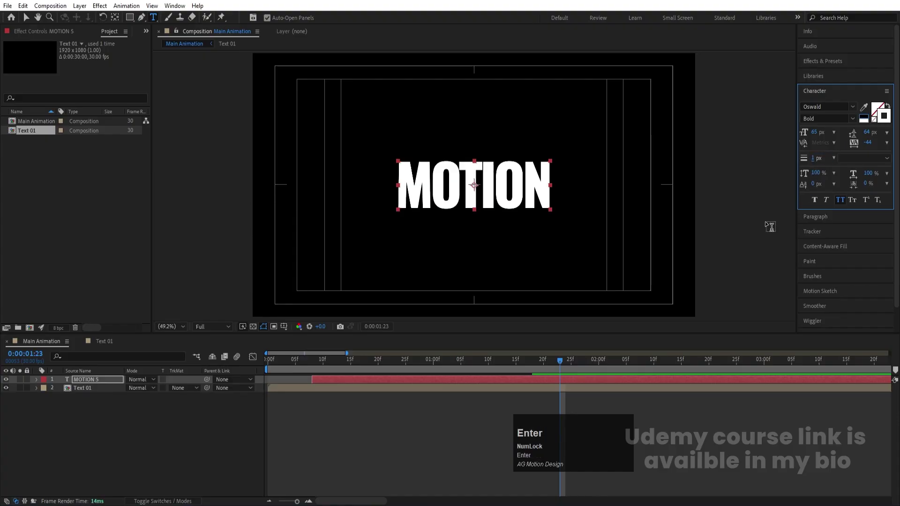
{"action": "left_click", "coordinate": [19, 380]}
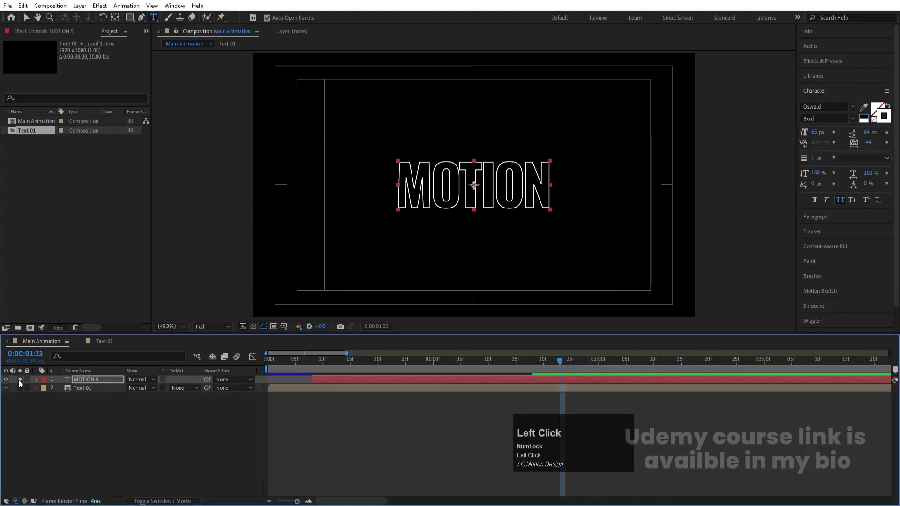
{"action": "left_click", "coordinate": [18, 380]}
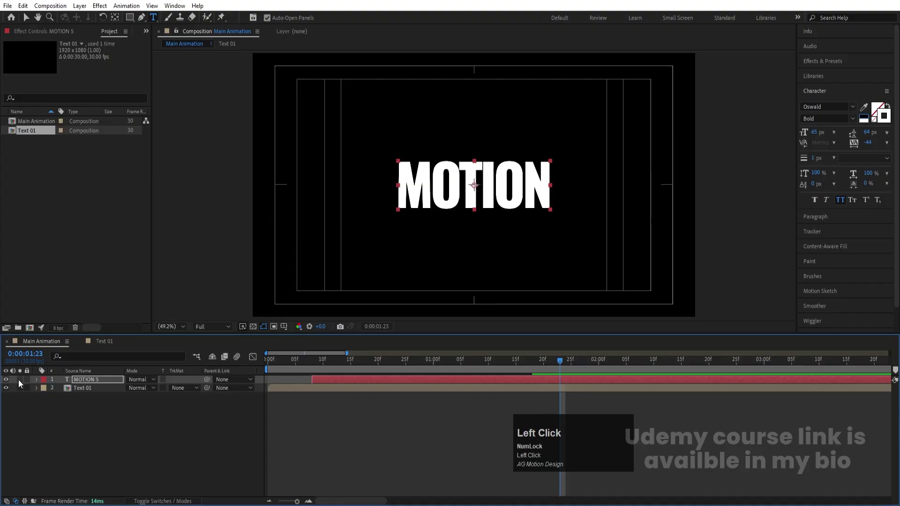
{"action": "left_click", "coordinate": [75, 427]}
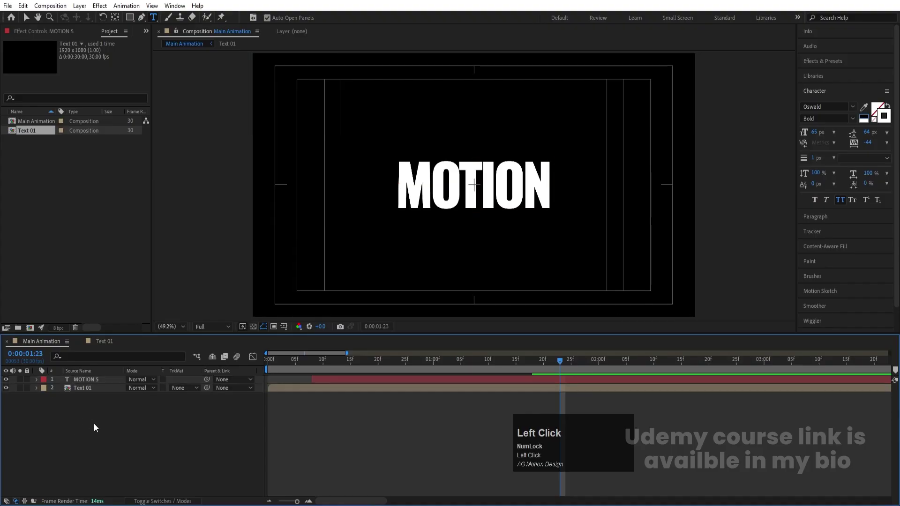
Step: Turn on the 3D layer switch for both MOTION 5 and Text 01
{"action": "key", "text": "F4"}
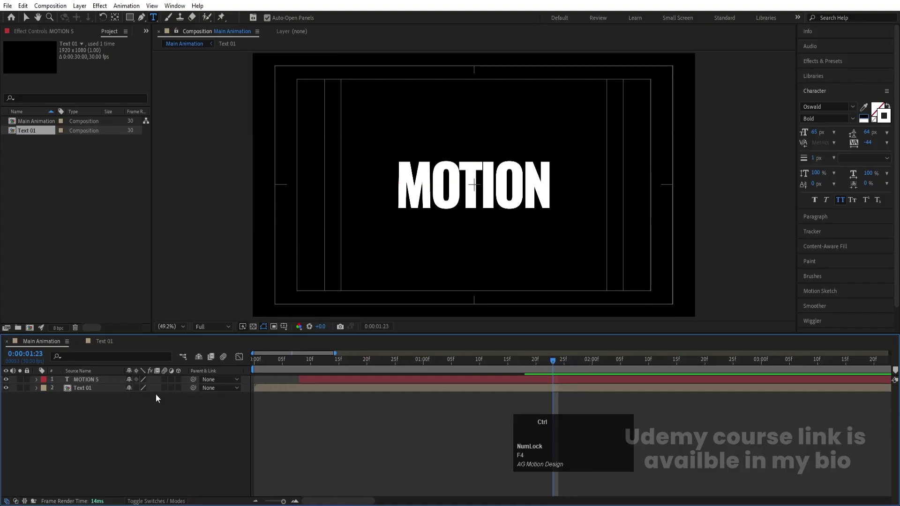
{"action": "key", "text": "ctrl+a"}
{"action": "left_click", "coordinate": [179, 389]}
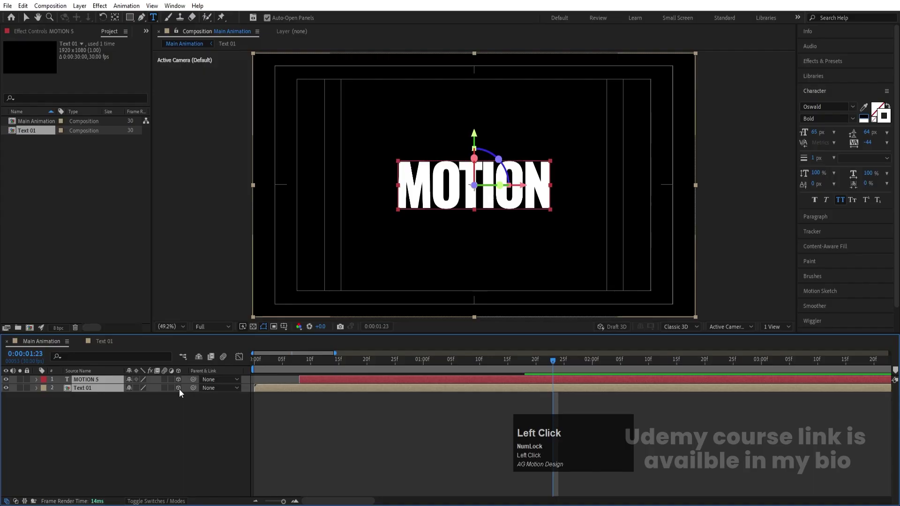
Step: Create a two-node camera named Camera 1 with an angle of view of 39°
{"action": "left_click", "coordinate": [156, 412]}
{"action": "right_click", "coordinate": [156, 412]}
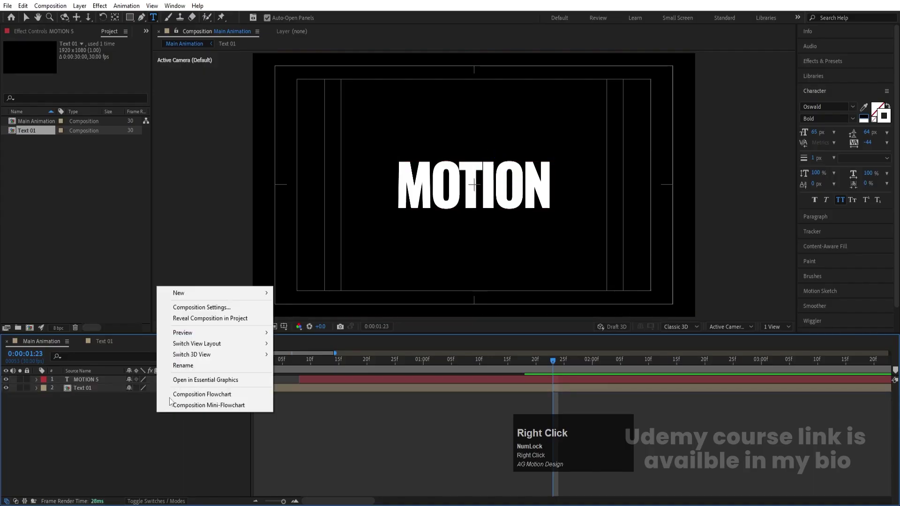
{"action": "left_click", "coordinate": [183, 292]}
{"action": "left_click", "coordinate": [297, 340]}
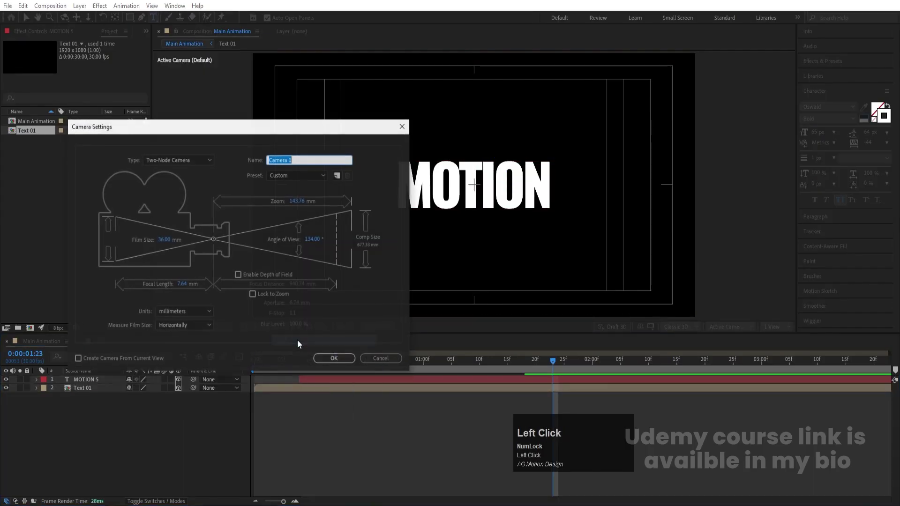
{"action": "left_click", "coordinate": [307, 239]}
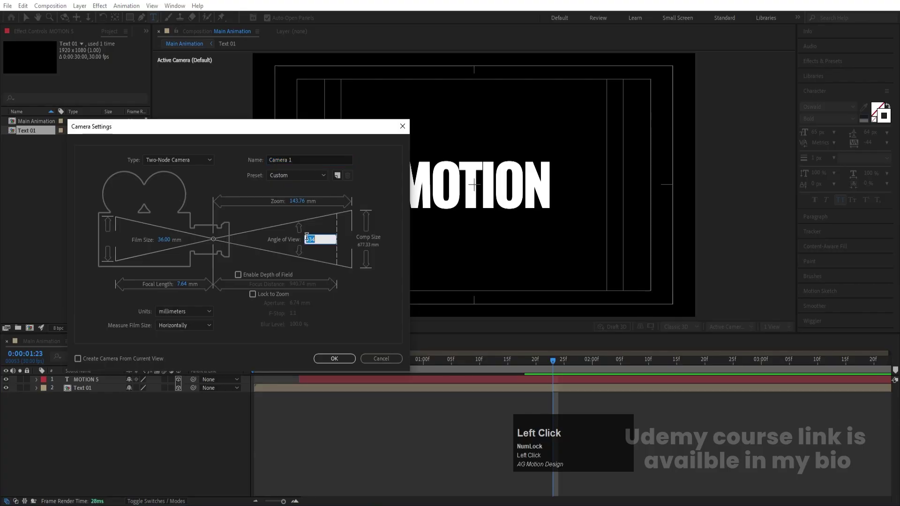
{"action": "type", "text": "39"}
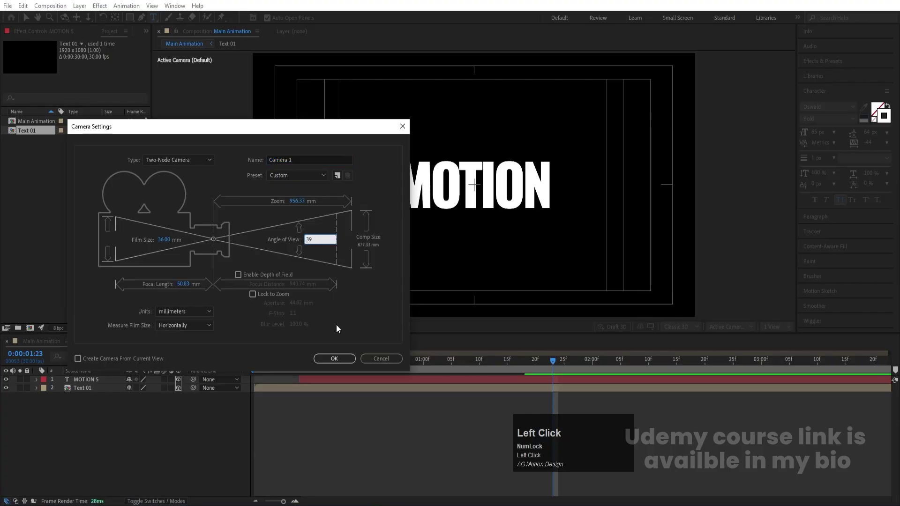
{"action": "left_click", "coordinate": [335, 360]}
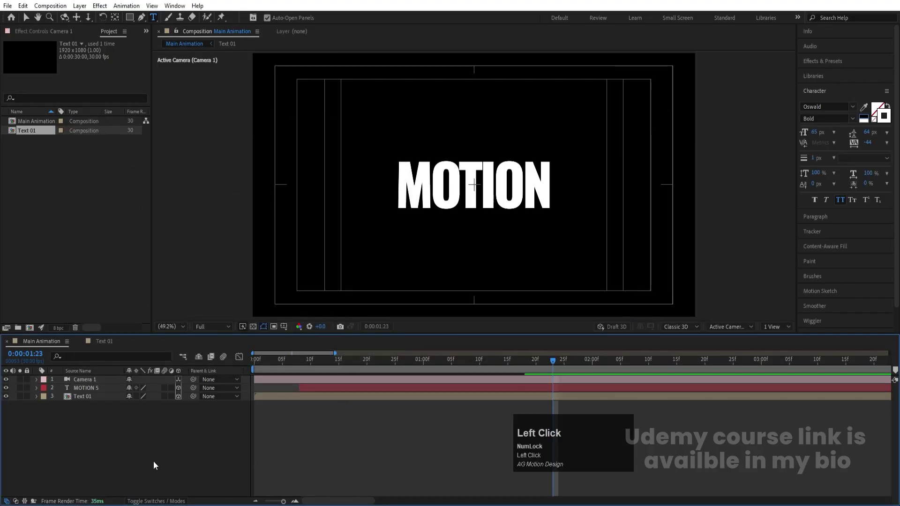
Step: Add a null object as a 3D layer and parent Camera 1 to it
{"action": "right_click", "coordinate": [153, 460]}
{"action": "left_click", "coordinate": [184, 342]}
{"action": "left_click", "coordinate": [298, 399]}
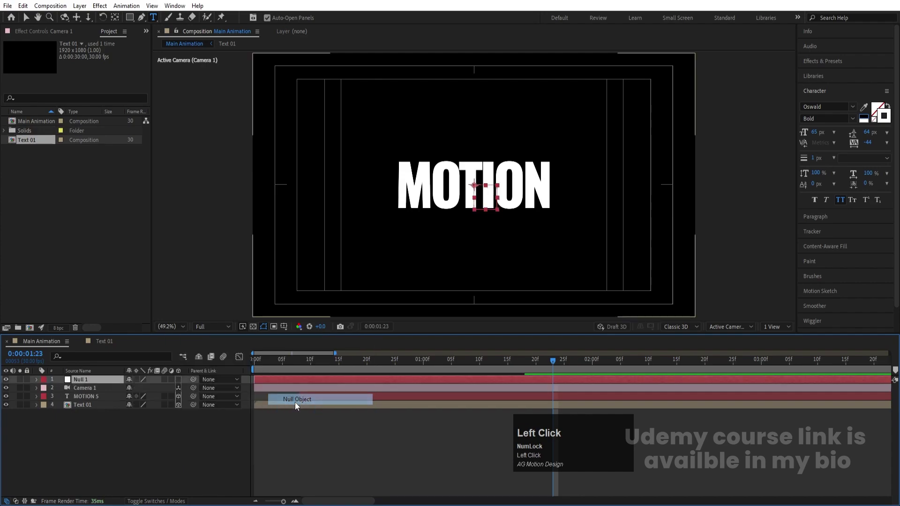
{"action": "left_click", "coordinate": [179, 380]}
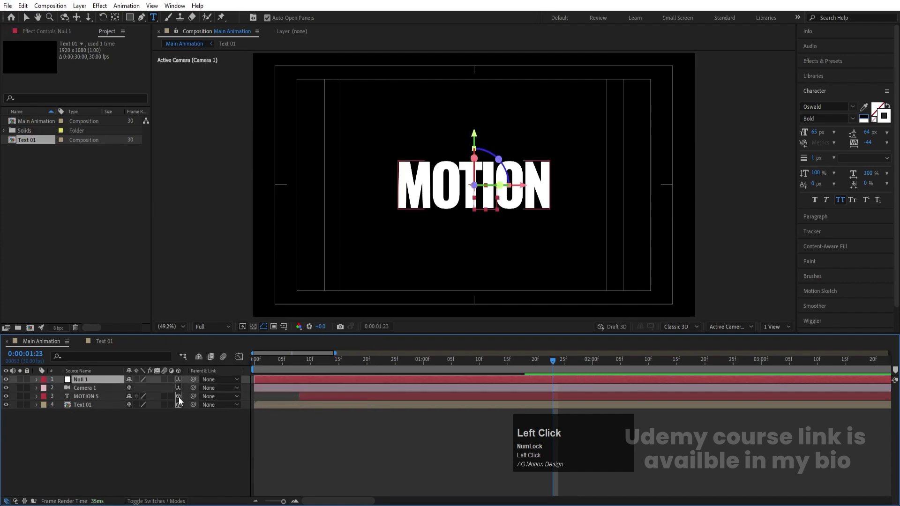
{"action": "left_click", "coordinate": [175, 426]}
{"action": "left_click", "coordinate": [84, 388]}
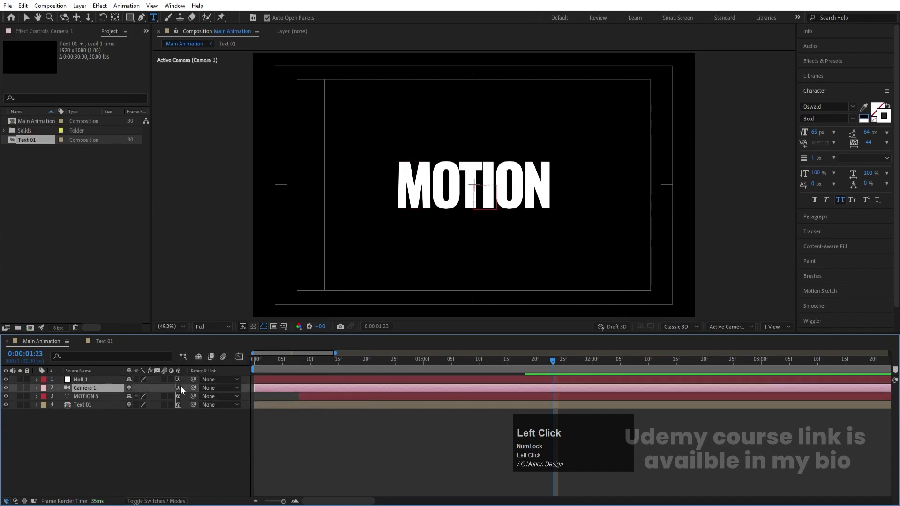
{"action": "left_click_drag", "start_coordinate": [192, 388], "coordinate": [89, 376]}
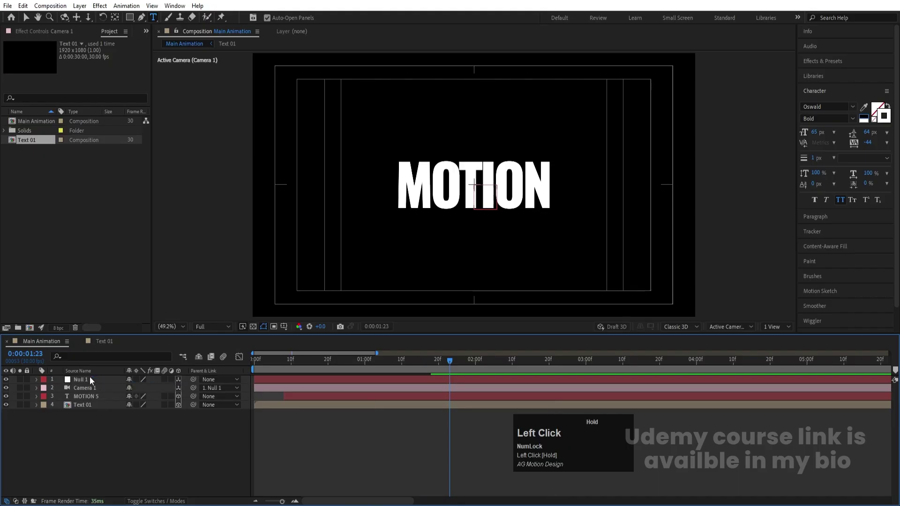
Step: Keyframe Null 1's X, Y and Z Rotation at 0° at 2 seconds and at 15°, 26° and 8° at 3 seconds
{"action": "left_click", "coordinate": [80, 378]}
{"action": "left_click_drag", "start_coordinate": [321, 360], "coordinate": [204, 382]}
{"action": "key", "text": "space"}
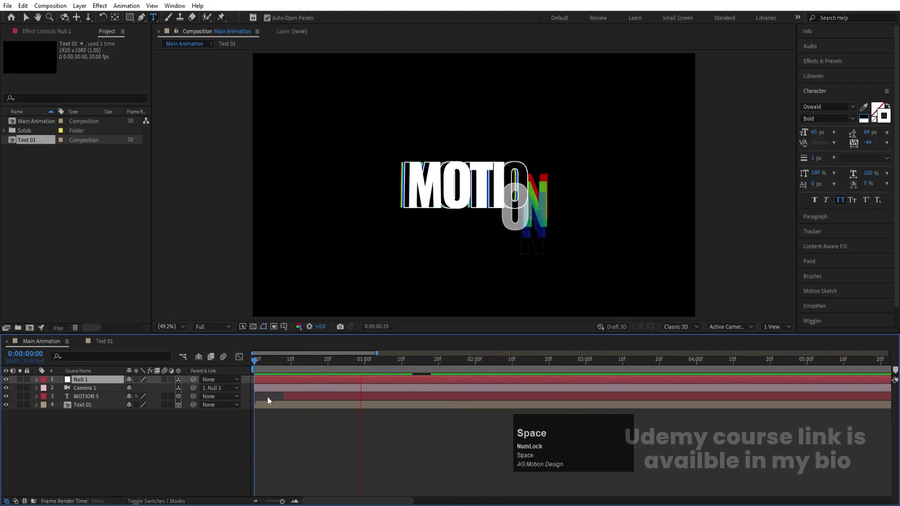
{"action": "key", "text": "space"}
{"action": "left_click_drag", "start_coordinate": [449, 366], "coordinate": [476, 371]}
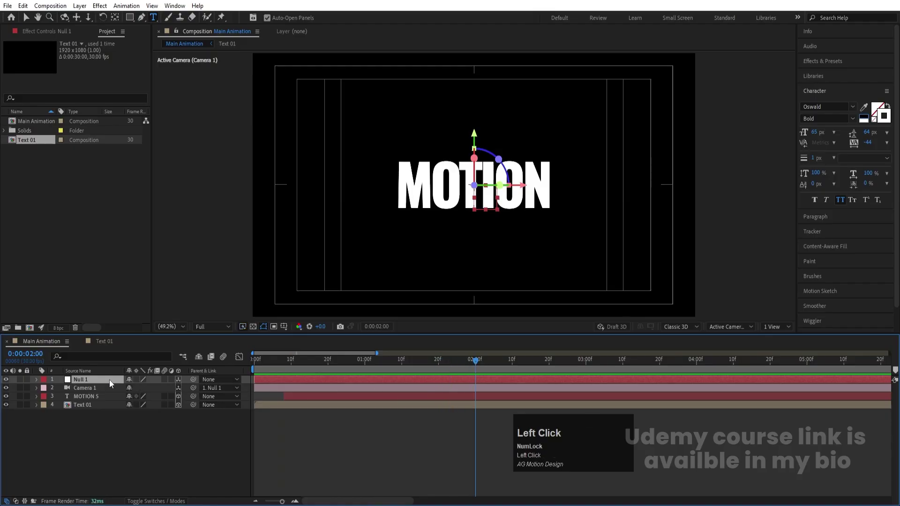
{"action": "key", "text": "r"}
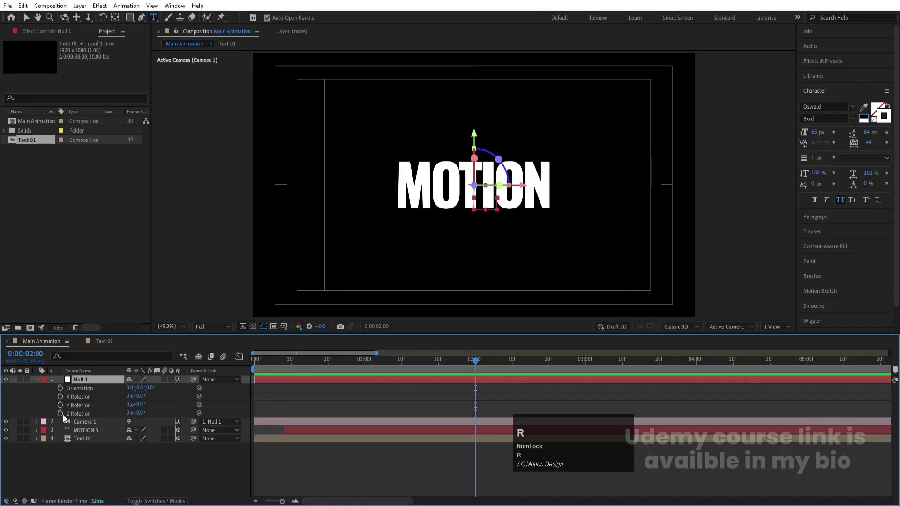
{"action": "left_click_drag", "start_coordinate": [60, 397], "coordinate": [59, 414]}
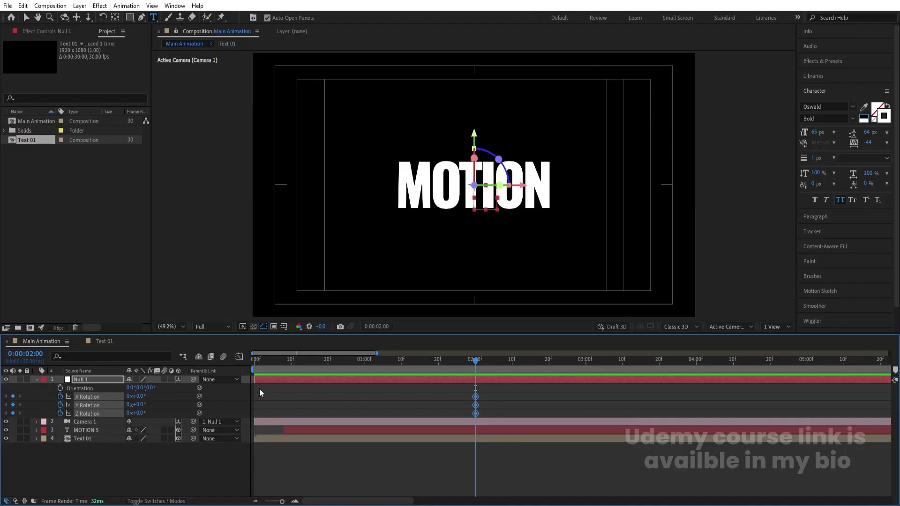
{"action": "left_click", "coordinate": [585, 366]}
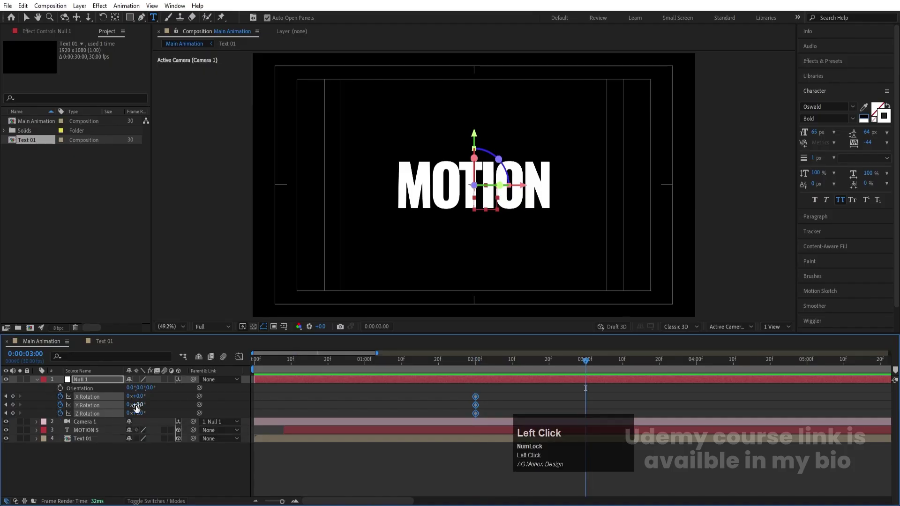
{"action": "mouse_move", "coordinate": [137, 407]}
{"action": "left_mouse_down"}
{"action": "mouse_move", "coordinate": [159, 411]}
{"action": "mouse_move", "coordinate": [141, 397]}
{"action": "mouse_move", "coordinate": [144, 413]}
{"action": "left_mouse_up"}
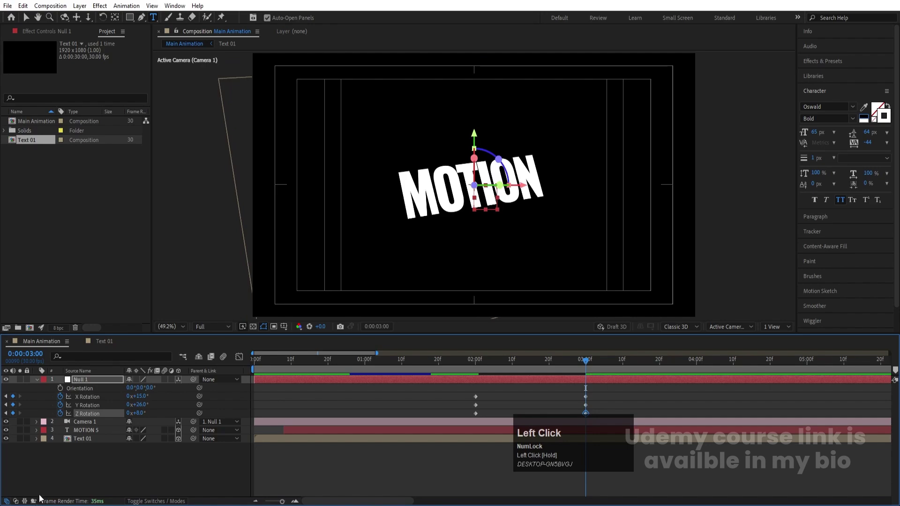
Step: Keyframe Null 1's Scale at 100% at 2 seconds and at 74% at 3 seconds
{"action": "key", "text": "j"}
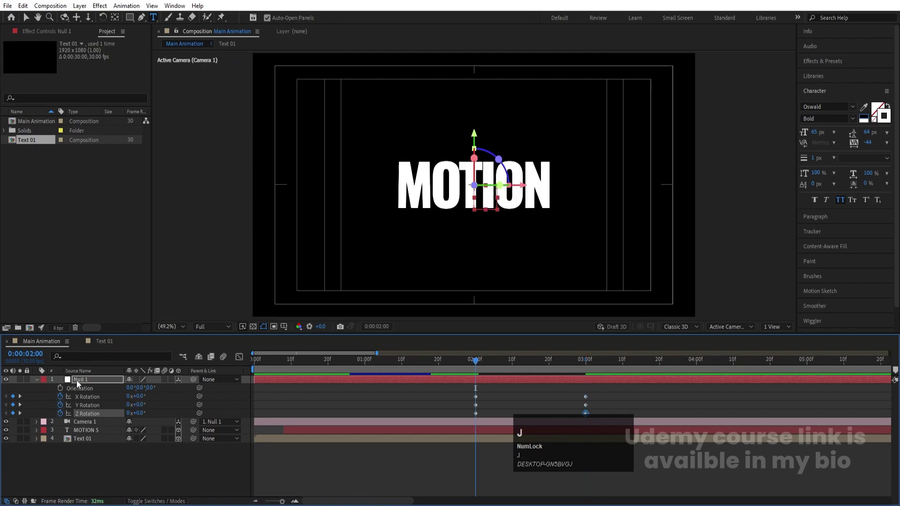
{"action": "key", "text": "s"}
{"action": "left_click", "coordinate": [60, 385]}
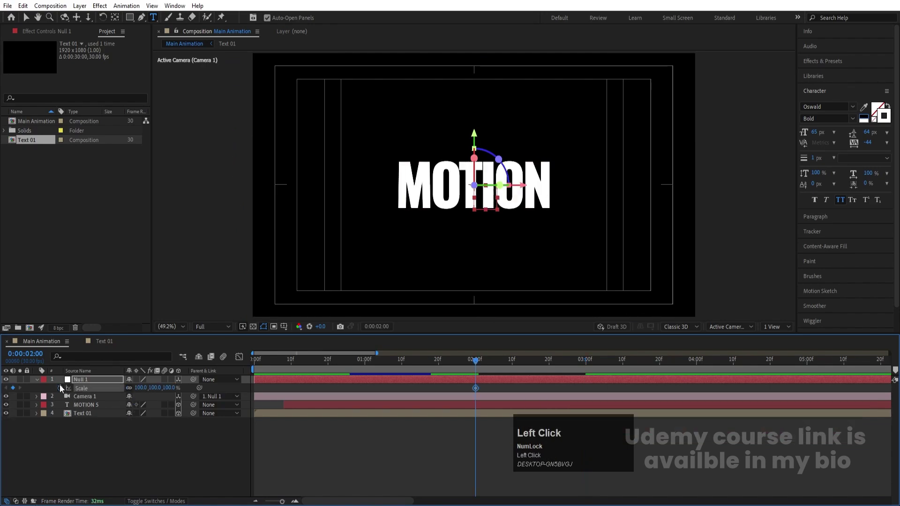
{"action": "key", "text": "u"}
{"action": "key", "text": "u"}
{"action": "key", "text": "k"}
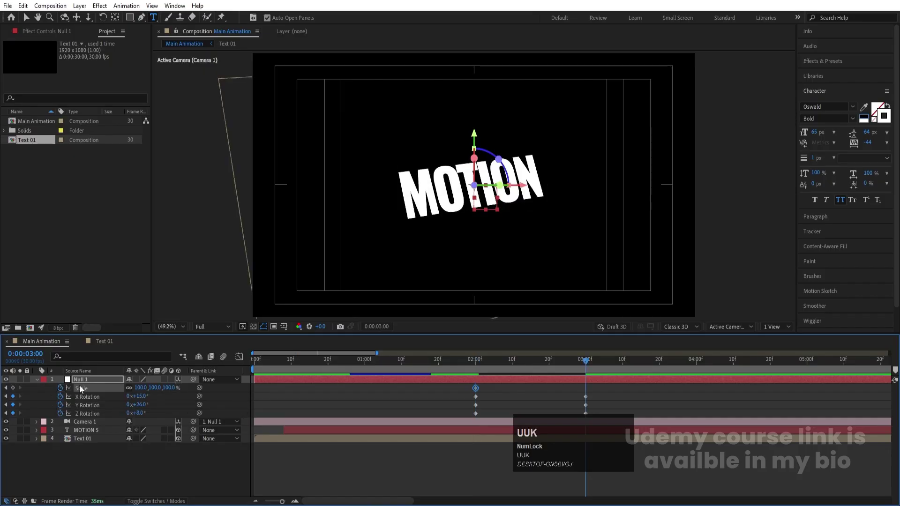
{"action": "left_click_drag", "start_coordinate": [139, 389], "coordinate": [125, 390]}
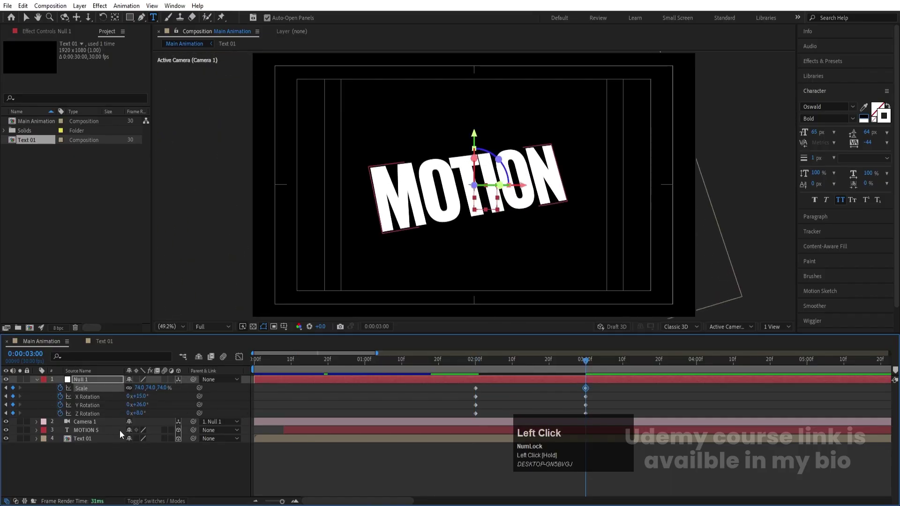
Step: Keyframe MOTION 5's Position at 2 seconds with Z at 0 and at 3 seconds with Z at -20
{"action": "key", "text": "j"}
{"action": "left_click", "coordinate": [99, 435]}
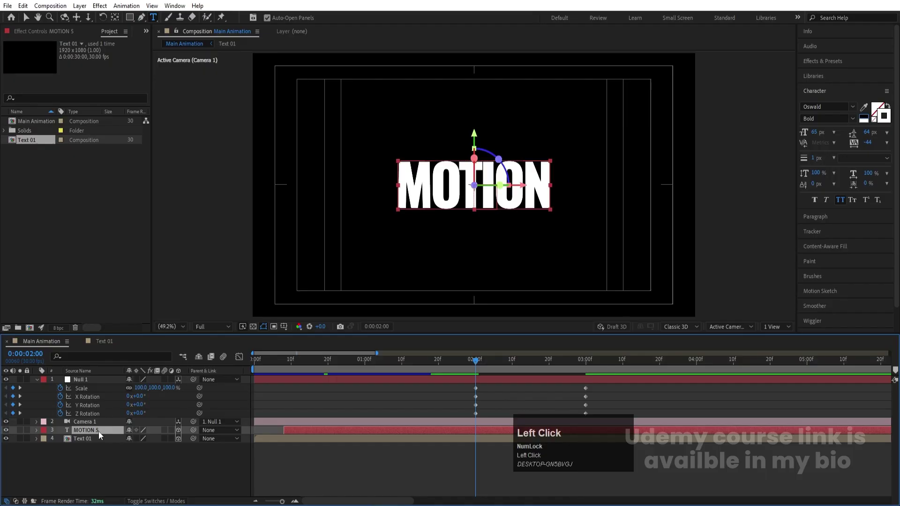
{"action": "key", "text": "p"}
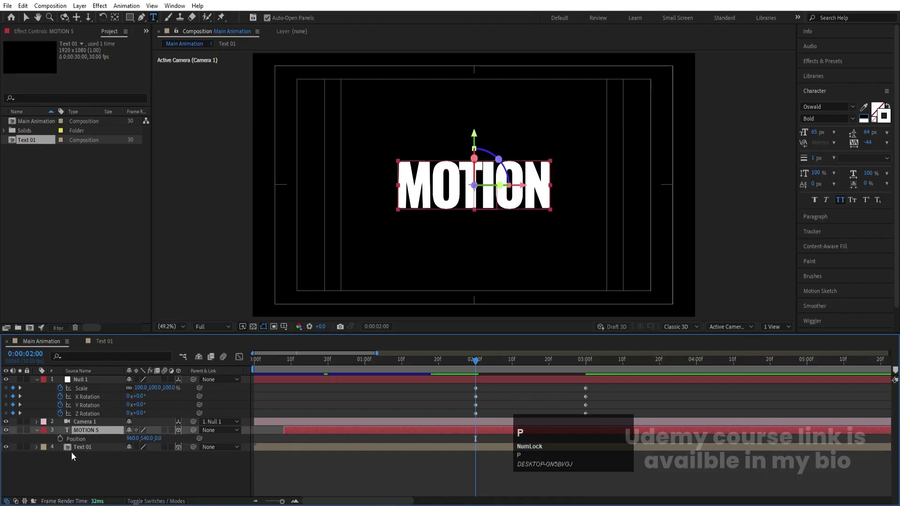
{"action": "left_click", "coordinate": [59, 438]}
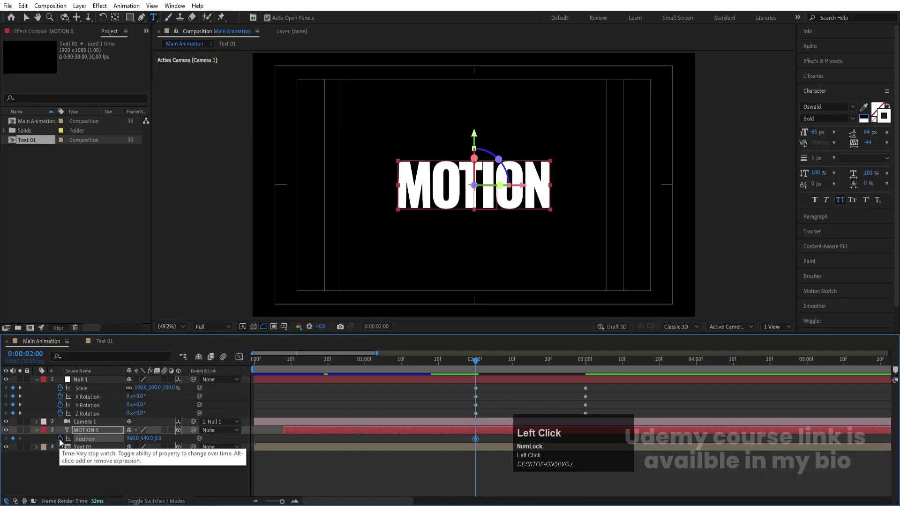
{"action": "key", "text": "k"}
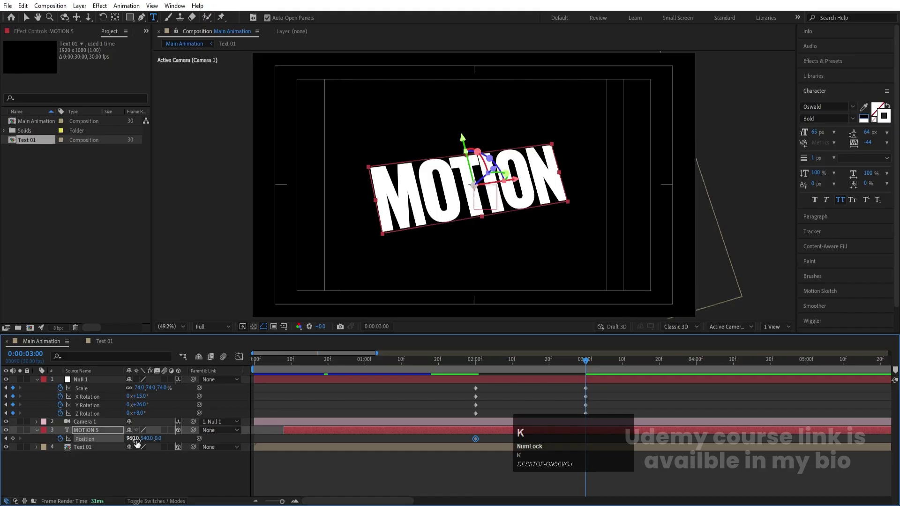
{"action": "left_click_drag", "start_coordinate": [138, 439], "coordinate": [161, 438]}
{"action": "key", "text": "ctrl+z"}
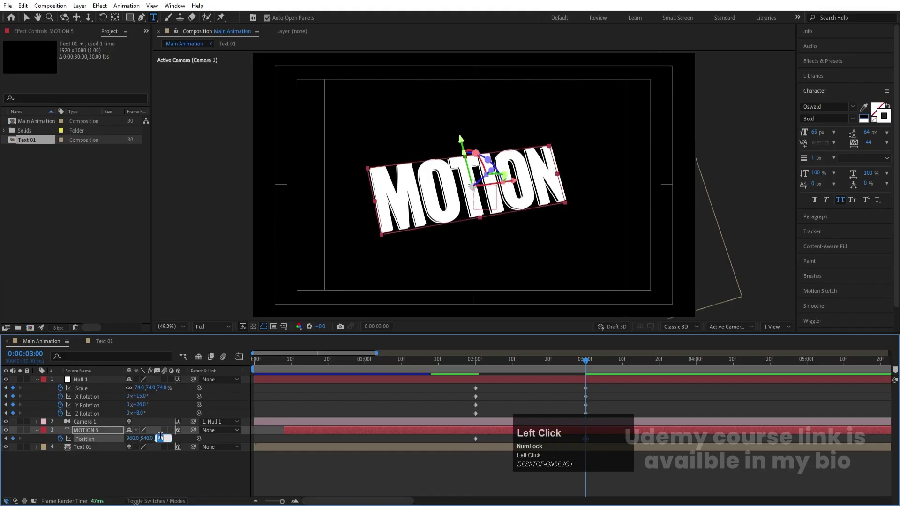
{"action": "key", "text": "Return"}
{"action": "left_click", "coordinate": [159, 438]}
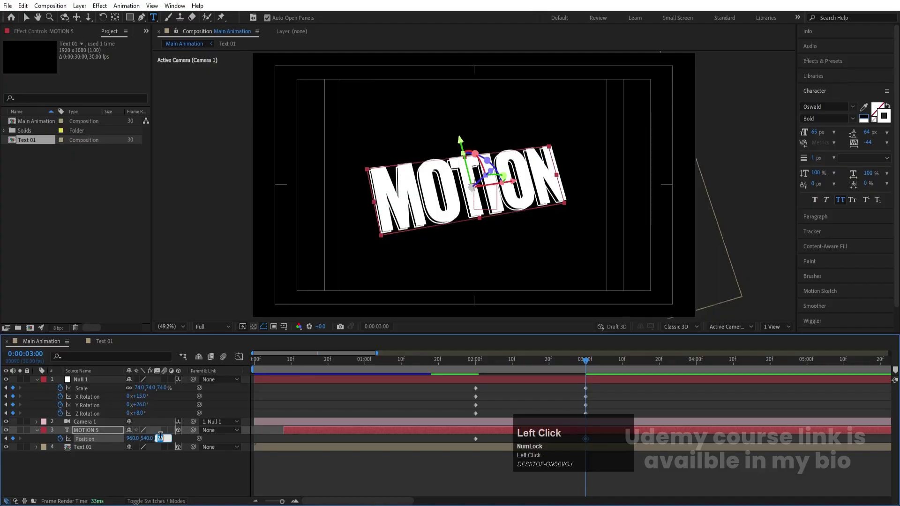
{"action": "type", "text": "-20"}
{"action": "key", "text": "Return"}
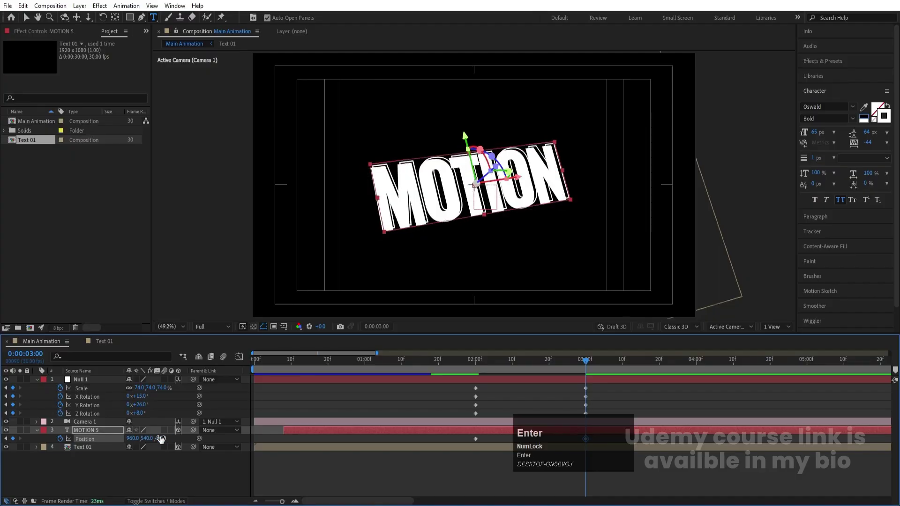
Step: Set the stroke width of the MOTION 5 text to 0.5 px
{"action": "left_click", "coordinate": [814, 158]}
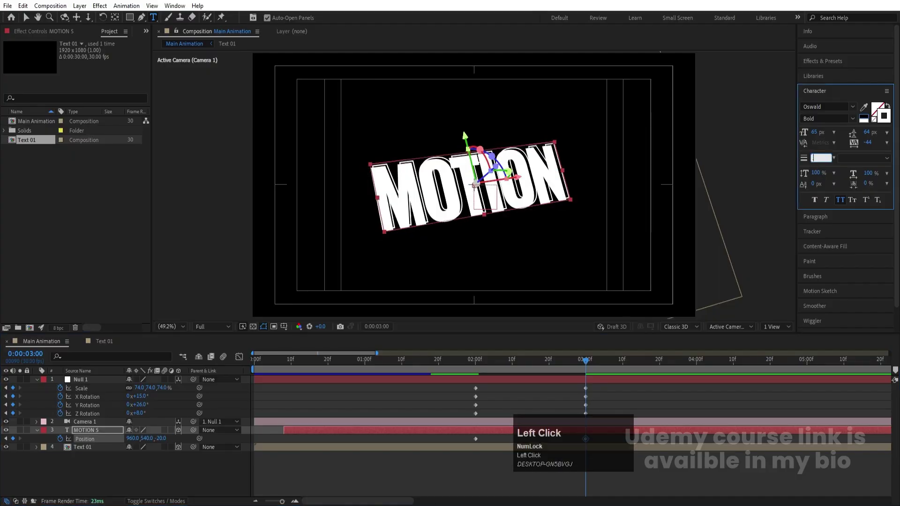
{"action": "type", "text": ".5"}
{"action": "key", "text": "Return"}
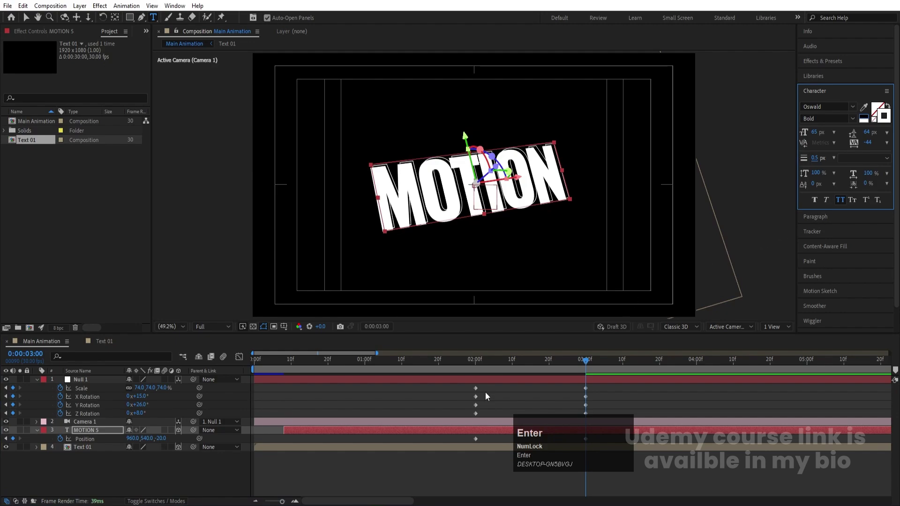
Step: Try a 0.2 px stroke width on the MOTION 5 text and return it to 0.5 px
{"action": "left_click", "coordinate": [815, 158]}
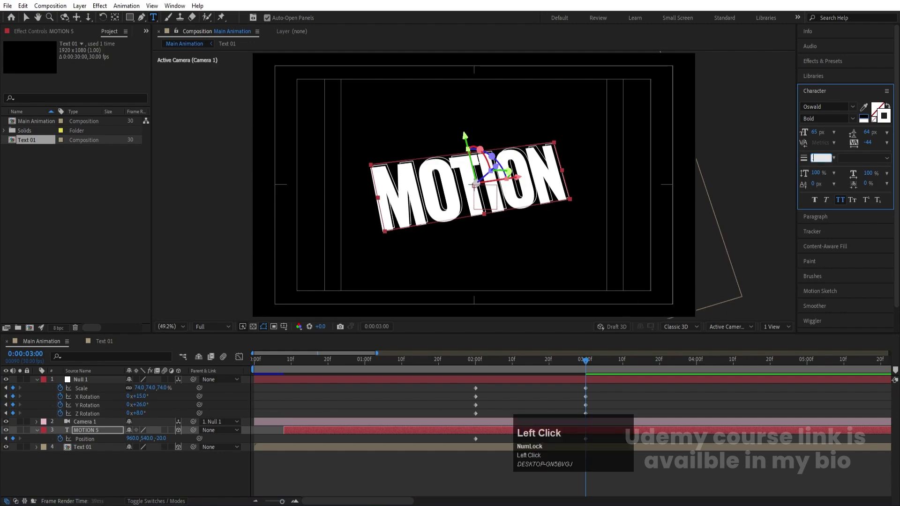
{"action": "type", "text": ".2"}
{"action": "key", "text": "Return"}
{"action": "left_click", "coordinate": [816, 158]}
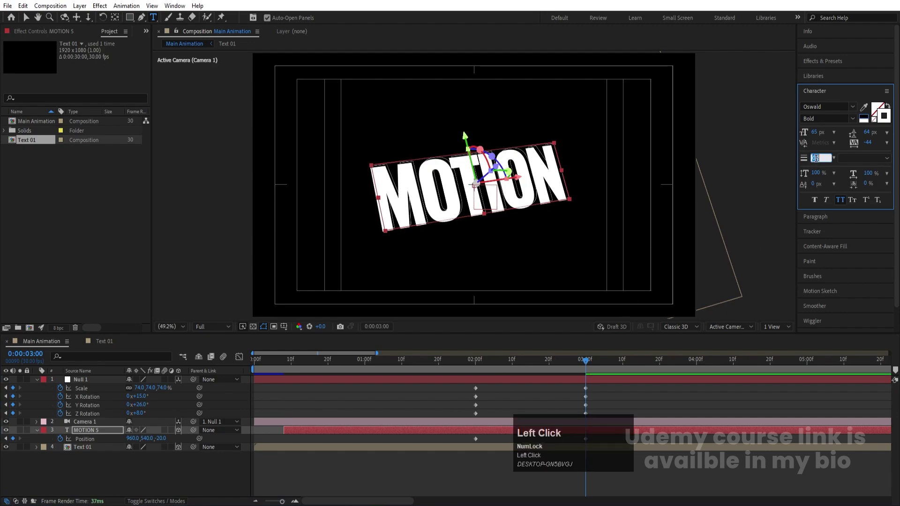
{"action": "type", "text": ".5"}
{"action": "key", "text": "Return"}
{"action": "left_click", "coordinate": [522, 407]}
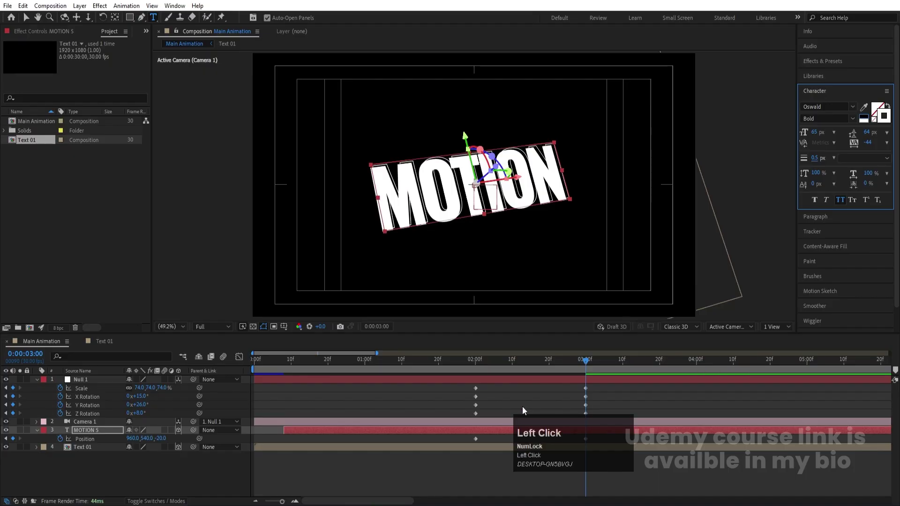
Step: Duplicate MOTION 5 and set the copy's Z Position to -40 at 3 seconds
{"action": "left_click", "coordinate": [109, 430]}
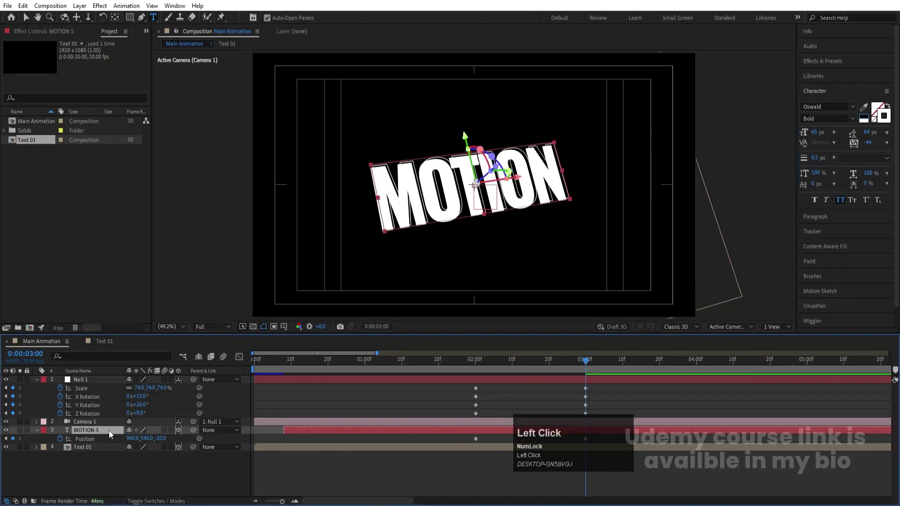
{"action": "key", "text": "ctrl+d"}
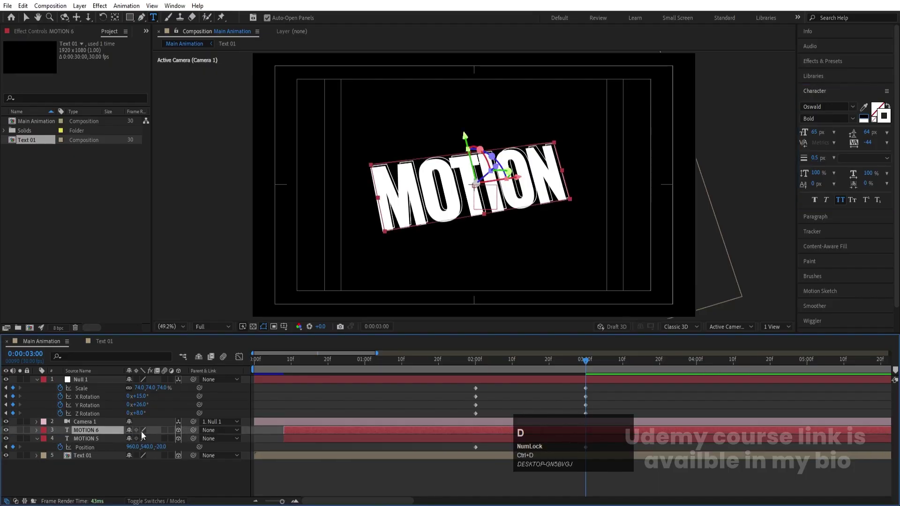
{"action": "key", "text": "u"}
{"action": "left_click", "coordinate": [158, 456]}
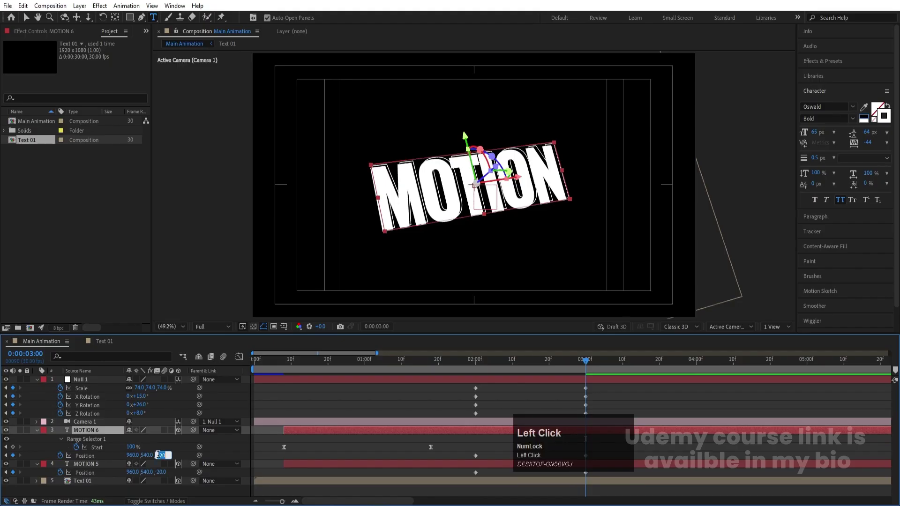
{"action": "type", "text": "-40"}
{"action": "key", "text": "Return"}
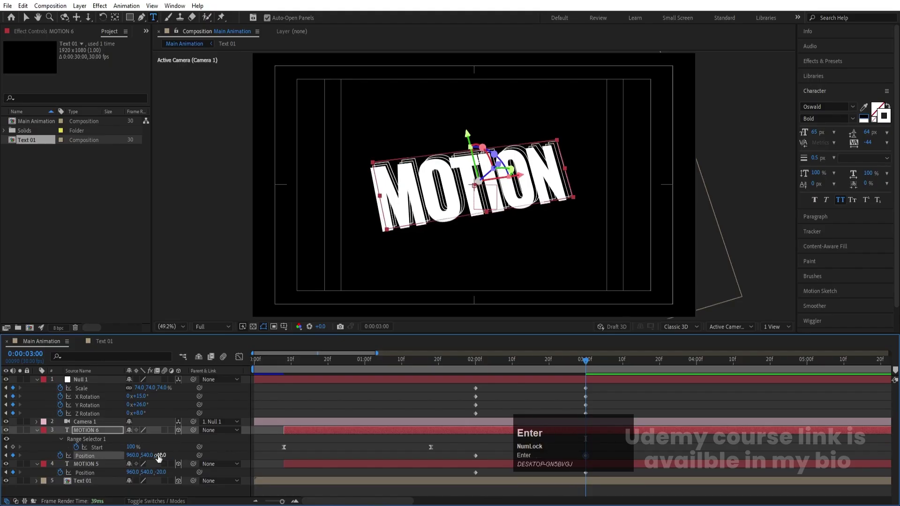
Step: Duplicate MOTION 6 once, duplicate it and its copy together twice more, and collapse all layer properties
{"action": "key", "text": "ctrl+d"}
{"action": "key", "text": "y"}
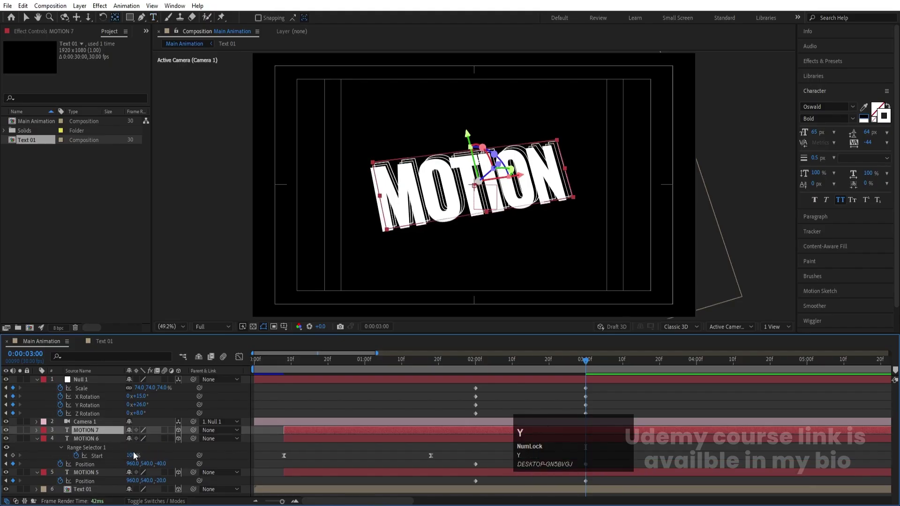
{"action": "key", "text": "u"}
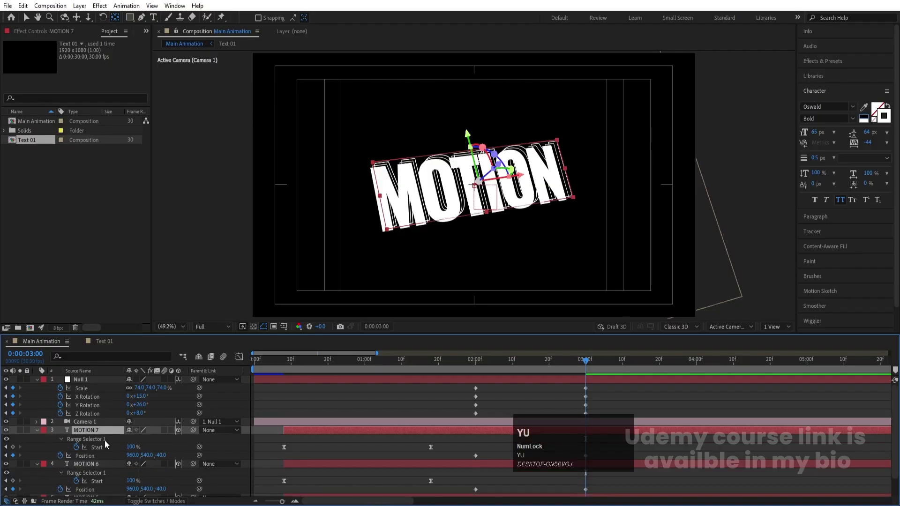
{"action": "scroll", "coordinate": [105, 442], "scroll_direction": "down", "scroll_amount": 1}
{"action": "left_click", "coordinate": [76, 442], "text": "ctrl"}
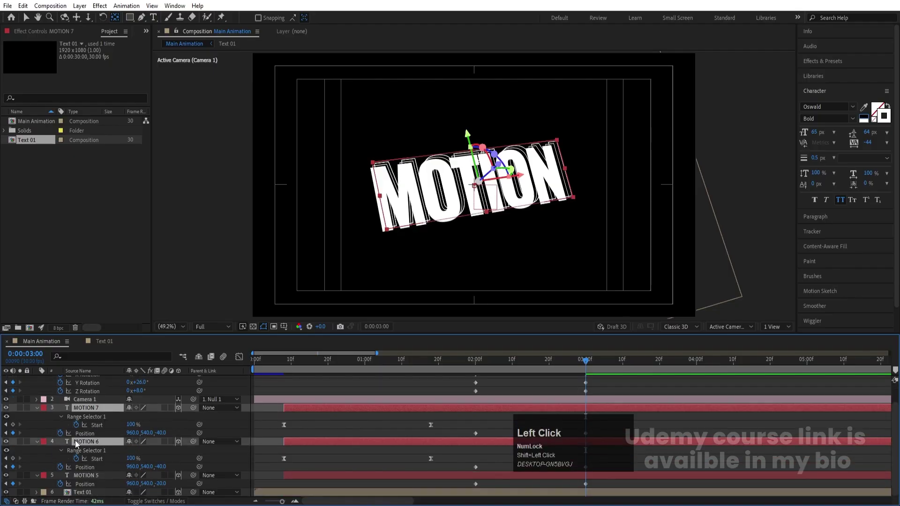
{"action": "key", "text": "ctrl+d"}
{"action": "key", "text": "ctrl+d"}
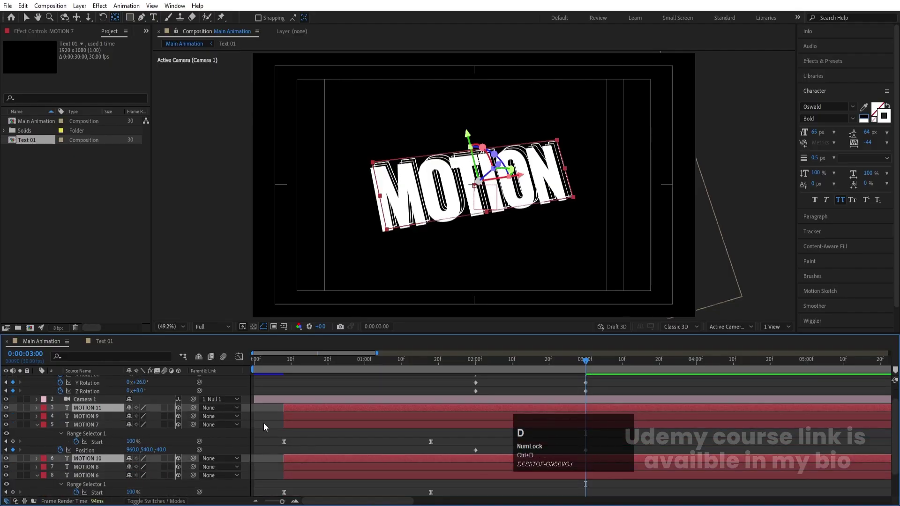
{"action": "left_click", "coordinate": [264, 423]}
{"action": "key", "text": "u"}
Step: Reveal the keyframed properties of all the MOTION text layers from MOTION 11 down to MOTION 5
{"action": "left_click", "coordinate": [92, 439]}
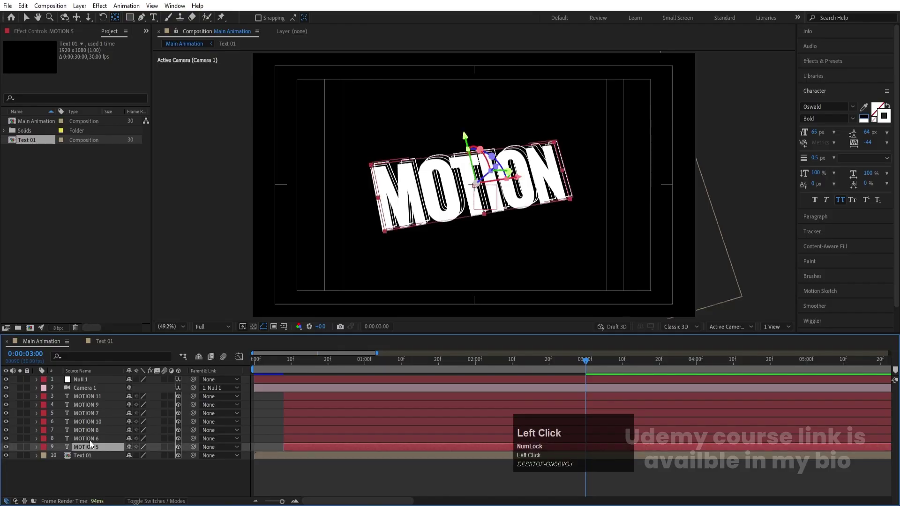
{"action": "left_click", "coordinate": [90, 430]}
{"action": "left_click", "coordinate": [90, 421]}
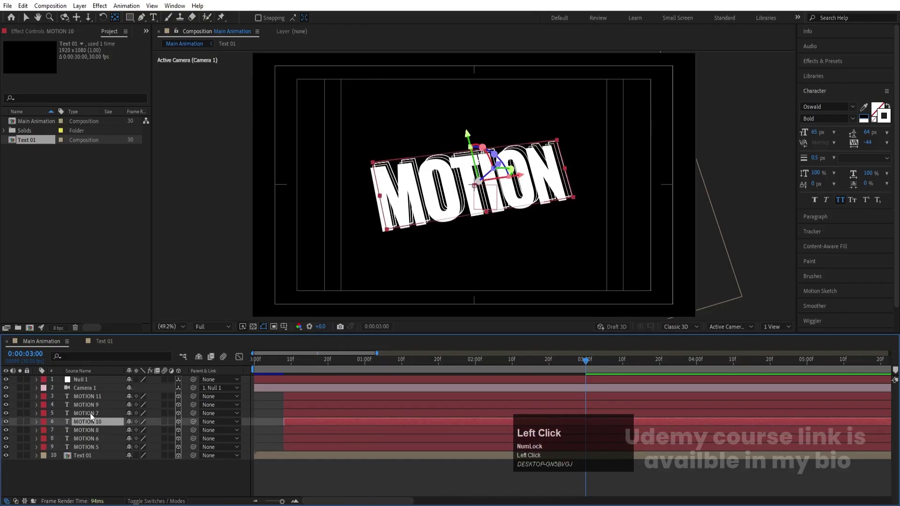
{"action": "left_click", "coordinate": [90, 413]}
{"action": "left_click", "coordinate": [90, 404]}
{"action": "left_click", "coordinate": [90, 397]}
{"action": "left_click", "coordinate": [74, 447], "text": "shift"}
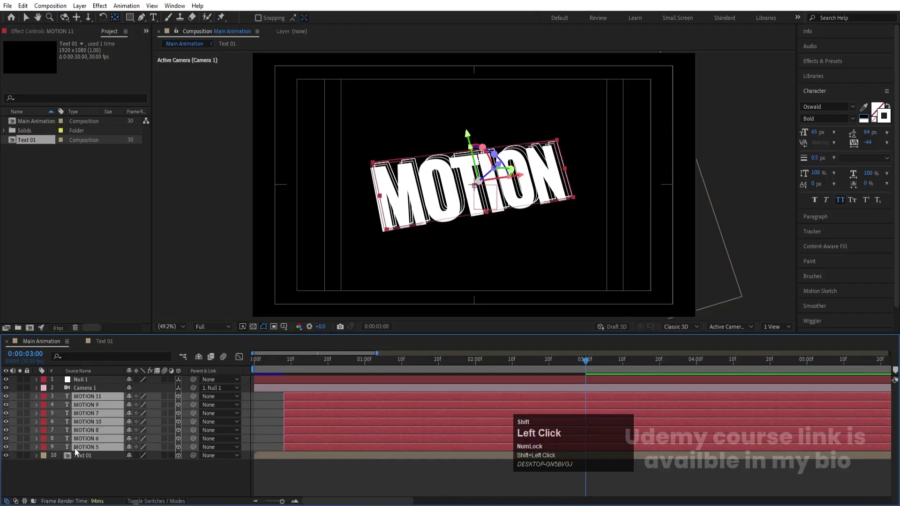
{"action": "key", "text": "u"}
{"action": "scroll", "coordinate": [484, 426], "scroll_direction": "down", "scroll_amount": 5}
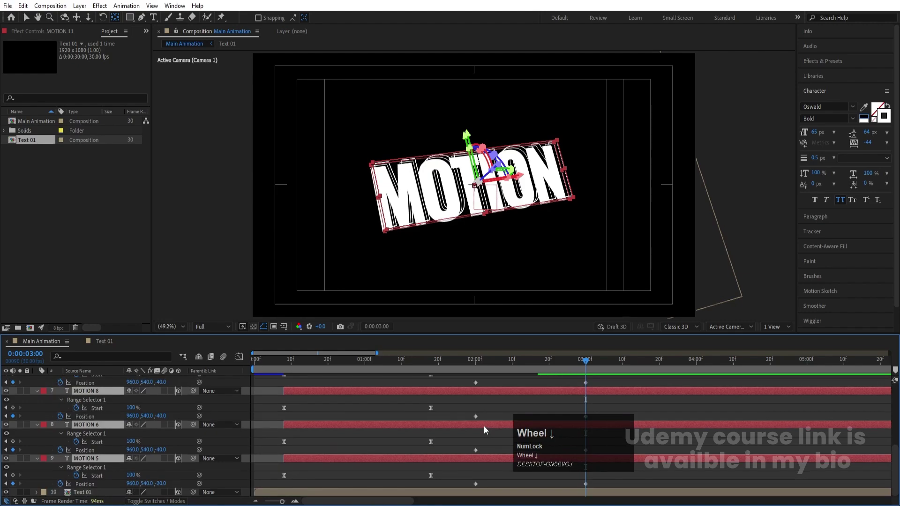
{"action": "left_click", "coordinate": [531, 442]}
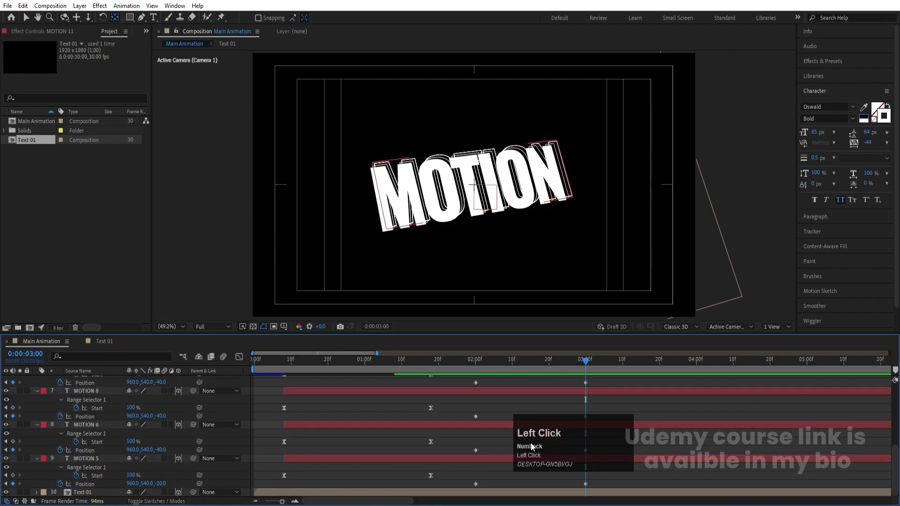
{"action": "left_click_drag", "start_coordinate": [322, 501], "coordinate": [357, 501]}
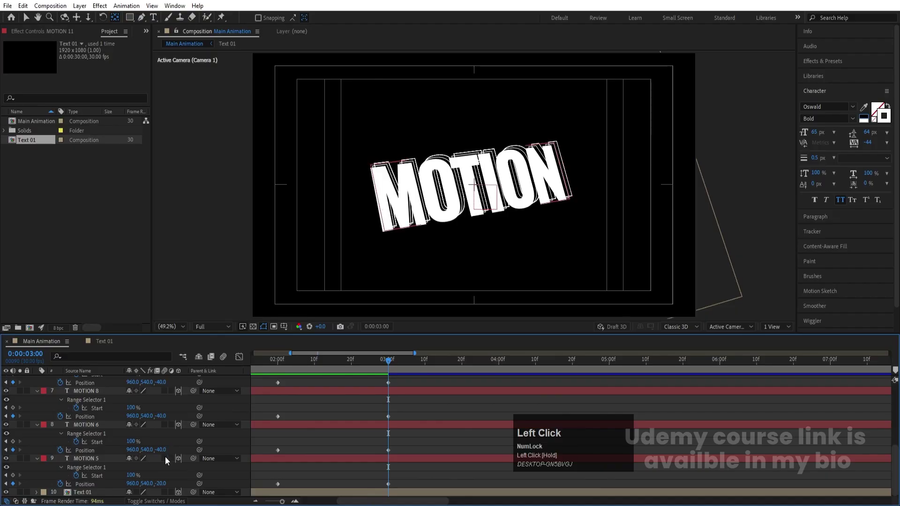
Step: Set the Z Position at 3 seconds to -60 for MOTION 8 and -80 for MOTION 10
{"action": "left_click", "coordinate": [161, 416]}
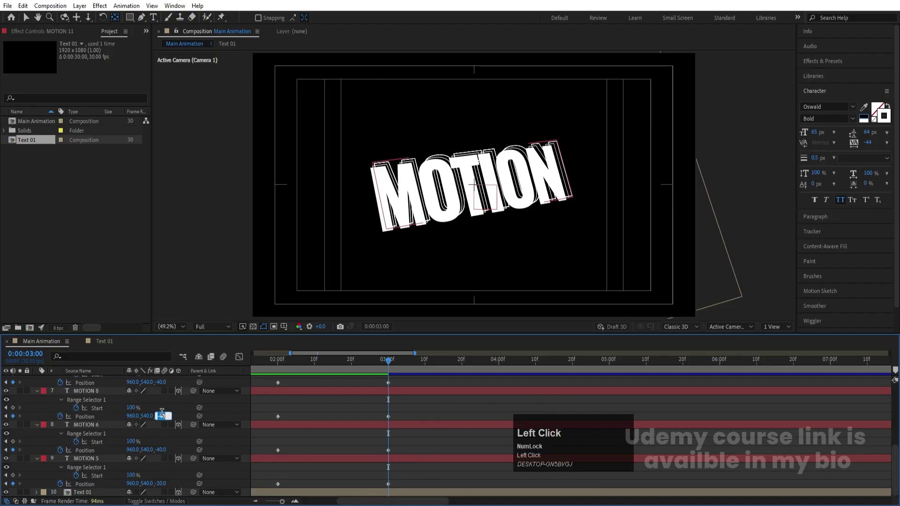
{"action": "type", "text": "-60"}
{"action": "left_click", "coordinate": [164, 392]}
{"action": "left_click", "coordinate": [159, 383]}
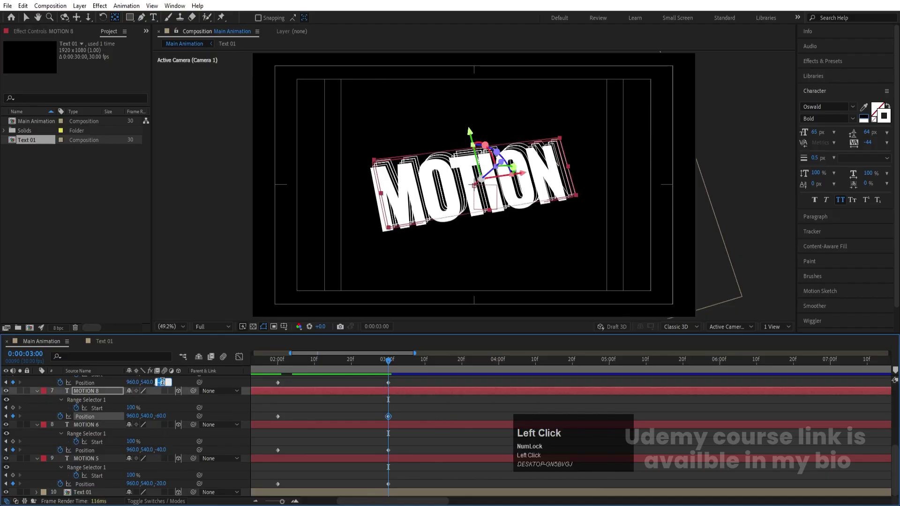
{"action": "type", "text": "-80"}
{"action": "key", "text": "Return"}
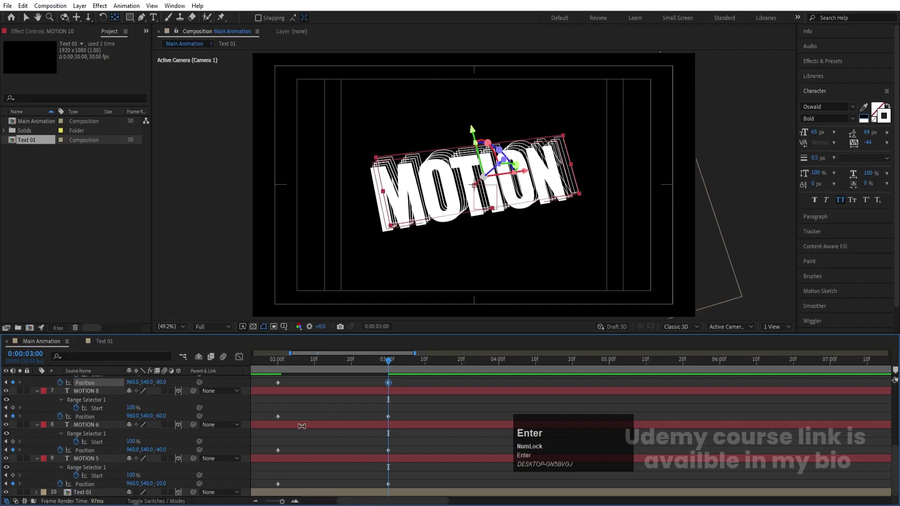
Step: Set MOTION 7's Z Position at 3 seconds, first trying -120 and settling on -100
{"action": "scroll", "coordinate": [300, 426], "scroll_direction": "up", "scroll_amount": 1}
{"action": "scroll", "coordinate": [164, 419], "scroll_direction": "up", "scroll_amount": 1}
{"action": "left_click", "coordinate": [161, 399]}
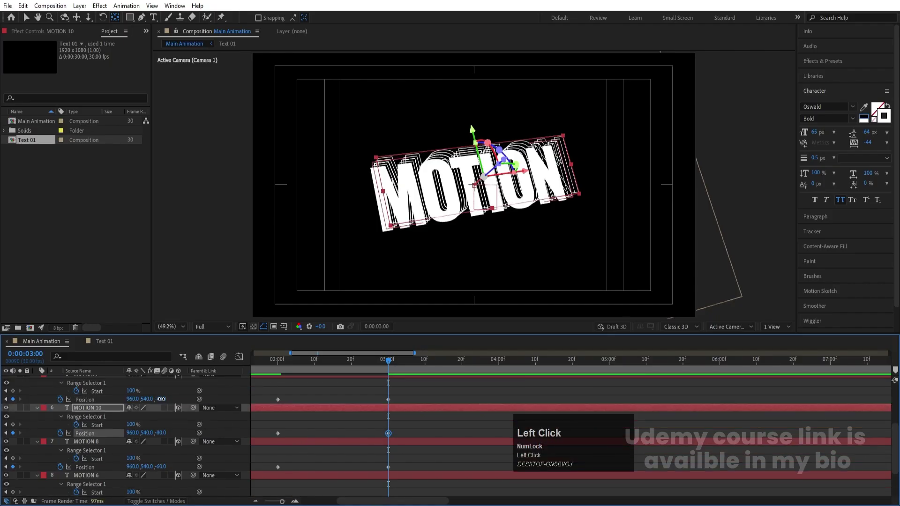
{"action": "type", "text": "-120"}
{"action": "key", "text": "Return"}
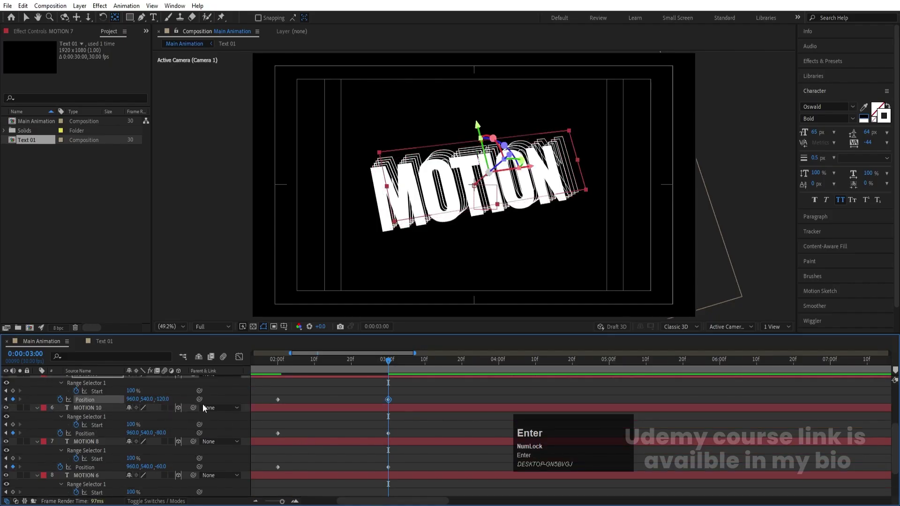
{"action": "left_click", "coordinate": [161, 399]}
{"action": "type", "text": "-"}
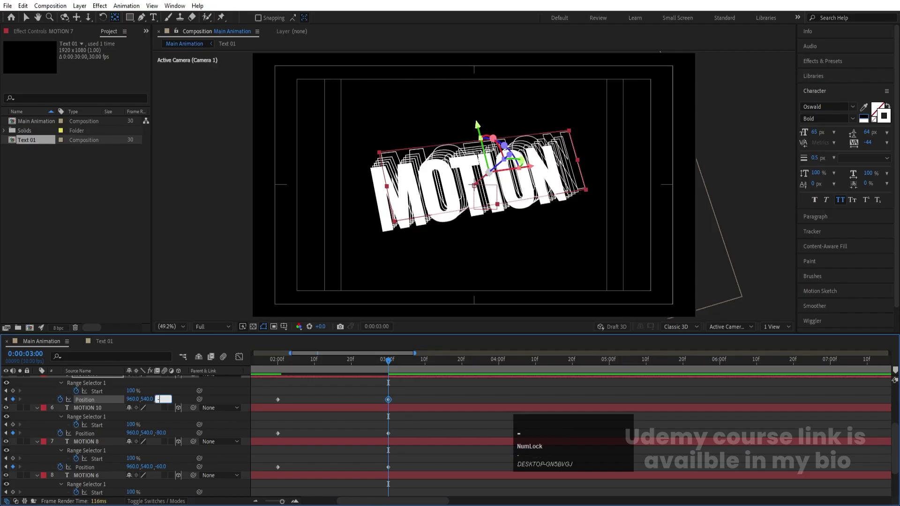
{"action": "type", "text": "100"}
{"action": "key", "text": "Return"}
Step: Set MOTION 9's Z Position to -120 at 3 seconds
{"action": "scroll", "coordinate": [141, 422], "scroll_direction": "up", "scroll_amount": 2}
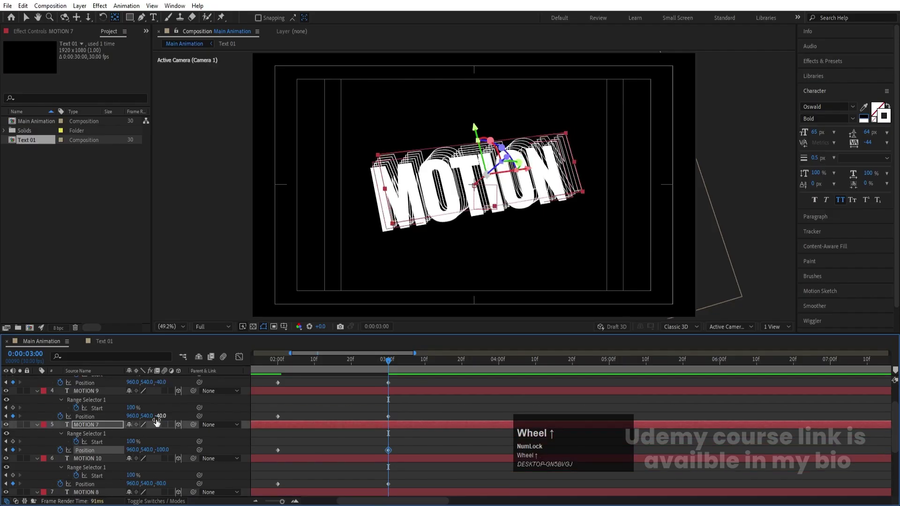
{"action": "left_click", "coordinate": [157, 417]}
{"action": "type", "text": "-"}
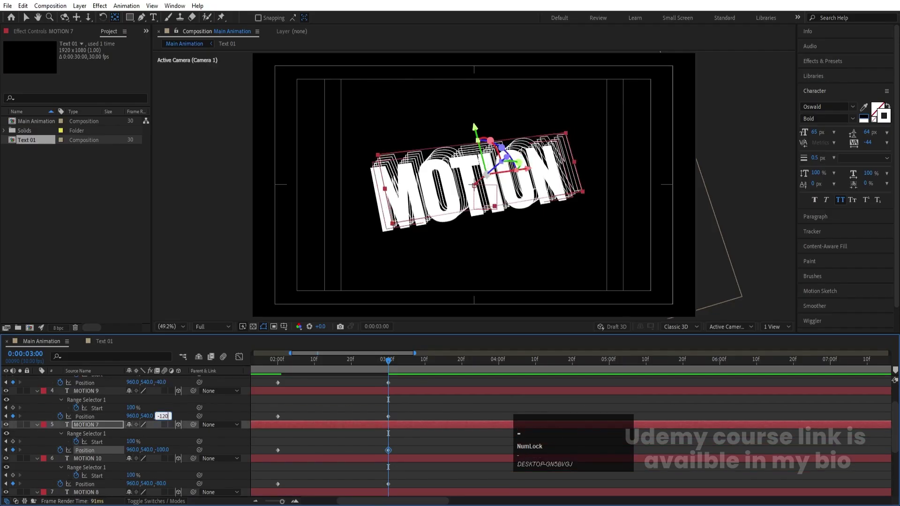
{"action": "type", "text": "120"}
{"action": "key", "text": "Return"}
Step: Set MOTION 11's Z Position to -140 at 3 seconds
{"action": "scroll", "coordinate": [181, 414], "scroll_direction": "up", "scroll_amount": 2}
{"action": "left_click", "coordinate": [160, 422]}
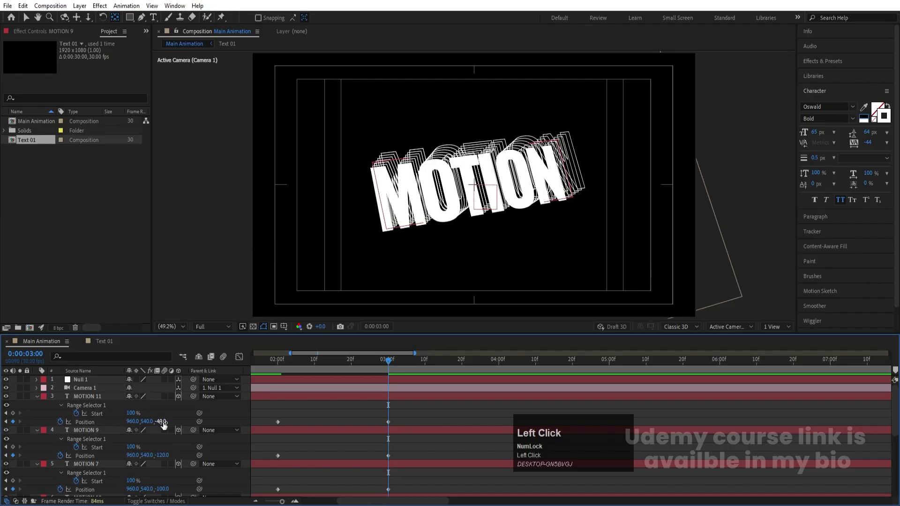
{"action": "type", "text": "-140"}
{"action": "key", "text": "Return"}
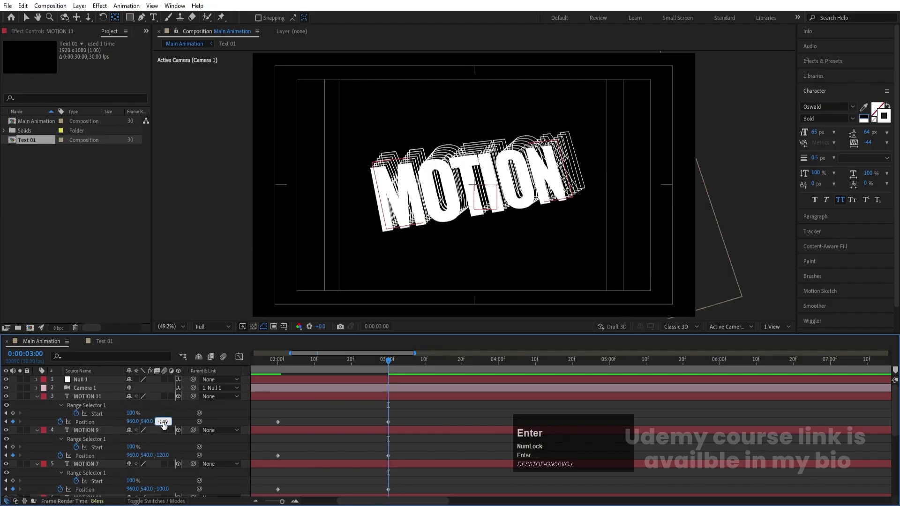
{"action": "left_click", "coordinate": [259, 417]}
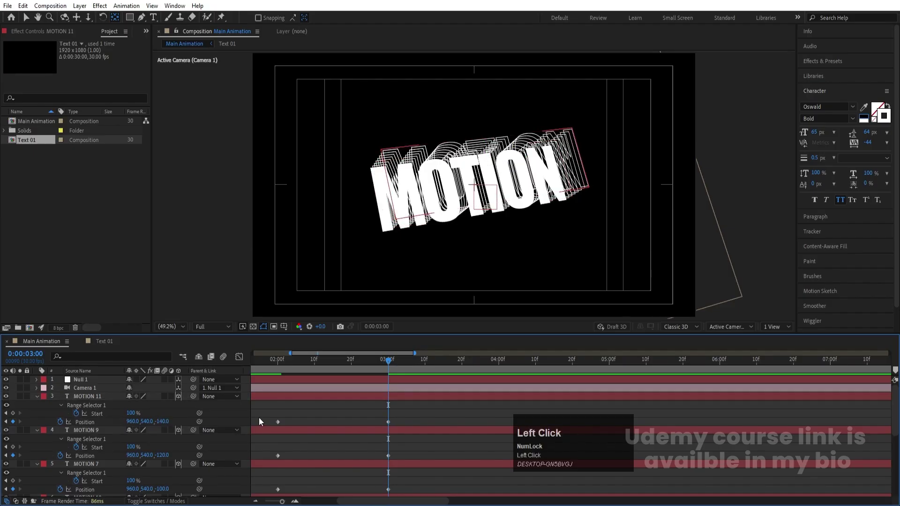
Step: Collapse the layer properties, duplicate the seven layers MOTION 11 through MOTION 5, and place the copies below Text 01
{"action": "key", "text": "u"}
{"action": "key", "text": "u"}
{"action": "left_click", "coordinate": [88, 446]}
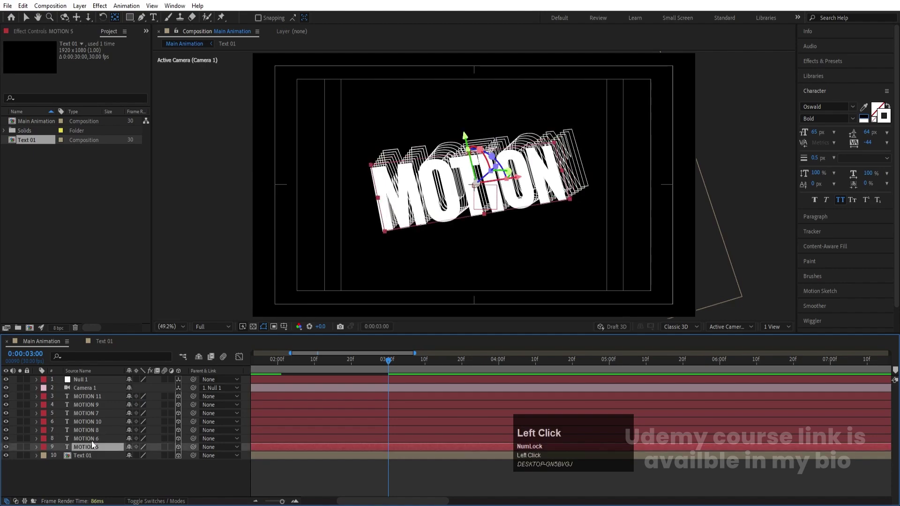
{"action": "left_click", "coordinate": [88, 399], "text": "shift"}
{"action": "key", "text": "ctrl+d"}
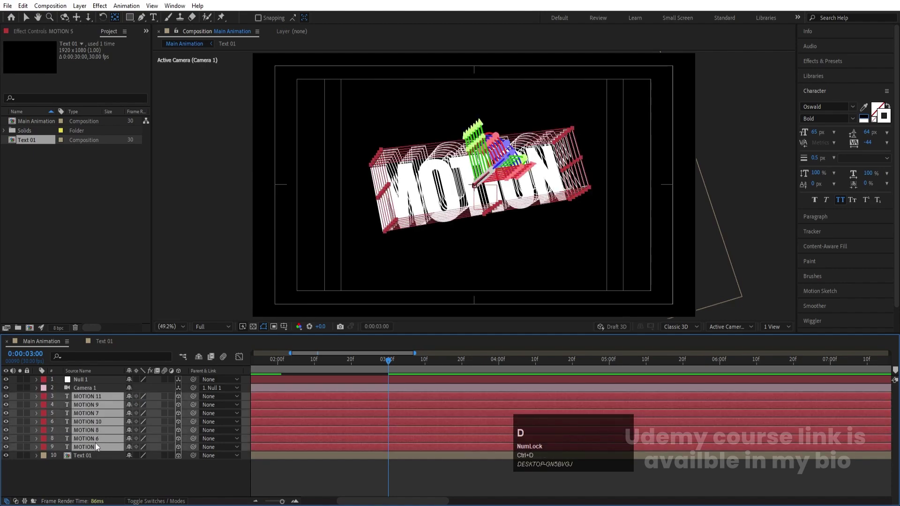
{"action": "scroll", "coordinate": [94, 447], "scroll_direction": "down", "scroll_amount": 1}
{"action": "left_click_drag", "start_coordinate": [93, 477], "coordinate": [100, 497]}
Step: Reveal the copies' keyframes and shift their Z Positions together at 3 seconds until MOTION 18 is at 22
{"action": "key", "text": "u"}
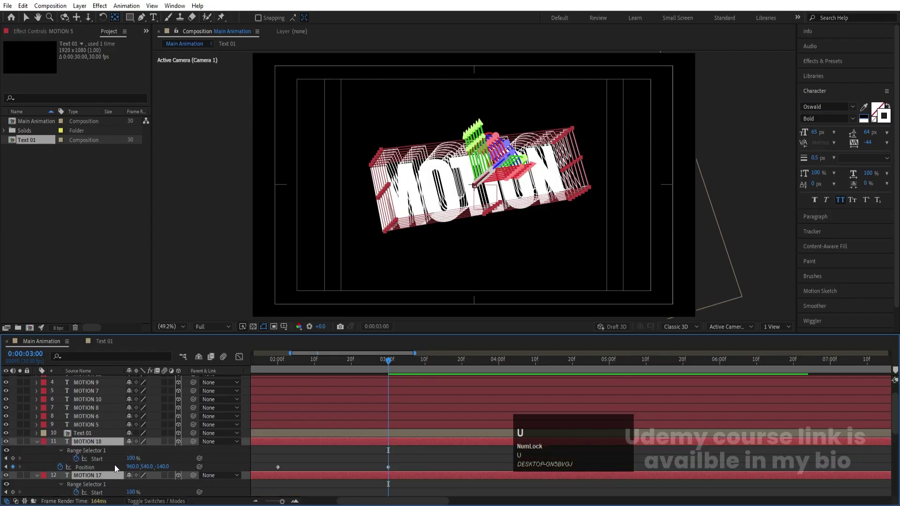
{"action": "left_click_drag", "start_coordinate": [164, 468], "coordinate": [232, 460]}
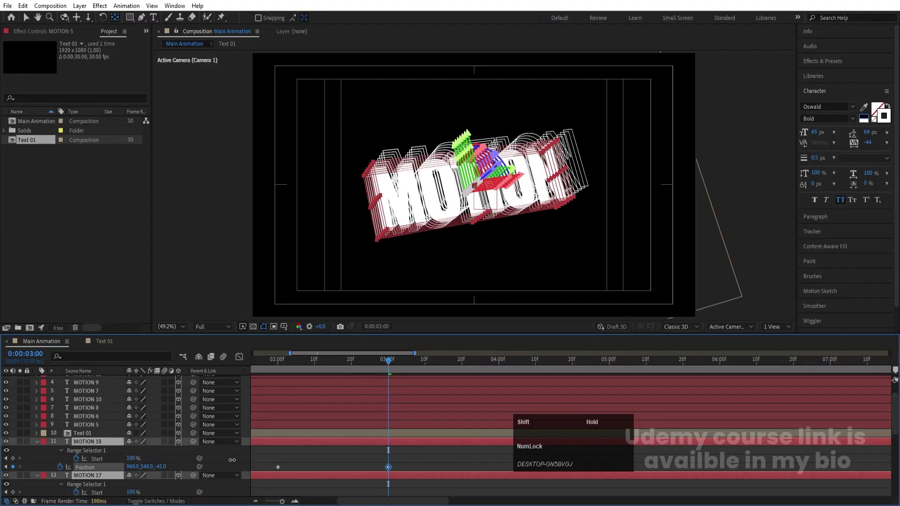
{"action": "left_click_drag", "start_coordinate": [227, 461], "coordinate": [237, 461]}
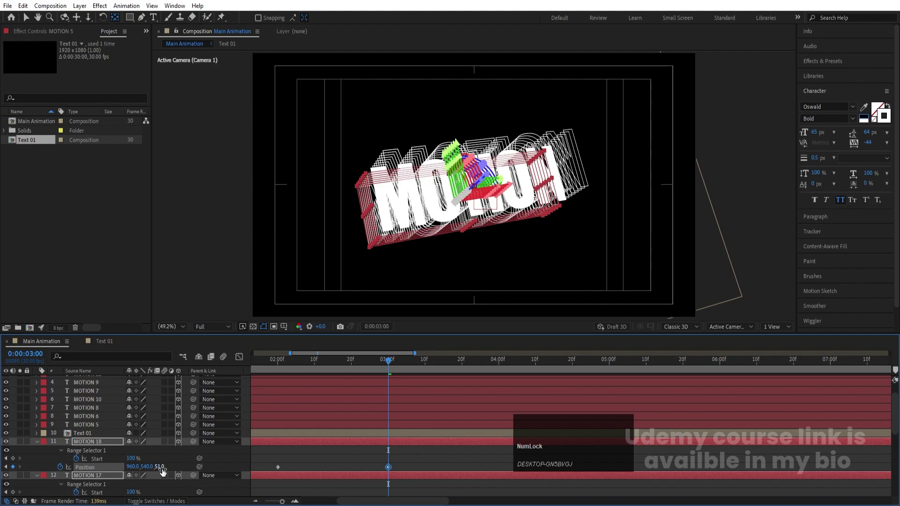
{"action": "left_click_drag", "start_coordinate": [161, 467], "coordinate": [146, 467]}
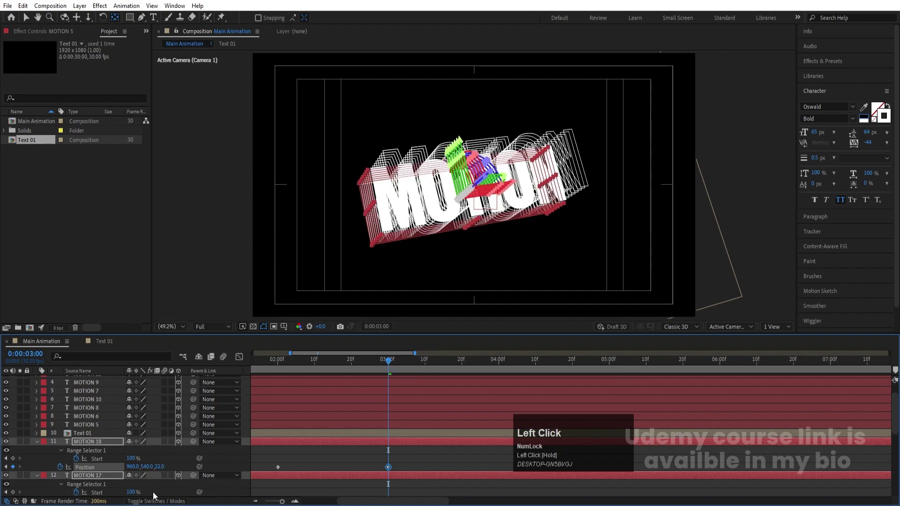
{"action": "left_click", "coordinate": [299, 470]}
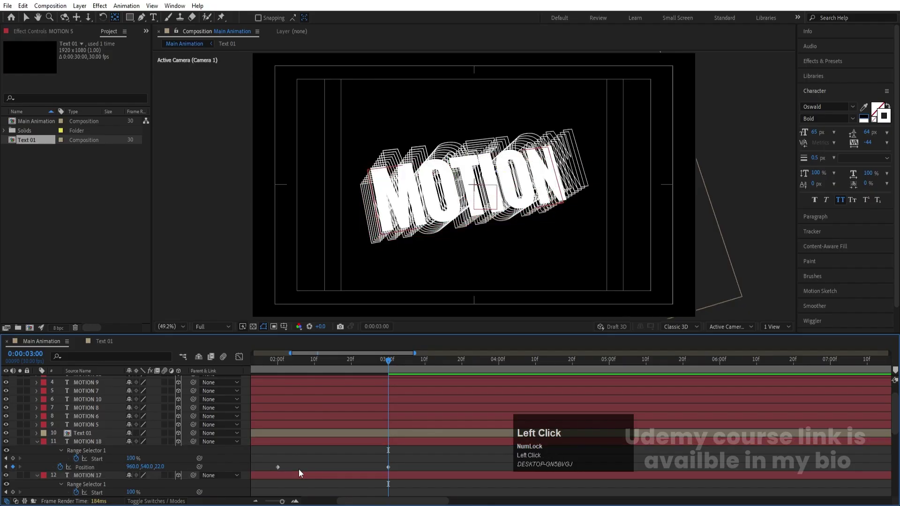
Step: Preview the animation from 2 seconds to check the duplicated outlines, and return to the 3-second keyframe
{"action": "key", "text": "j"}
{"action": "key", "text": "space"}
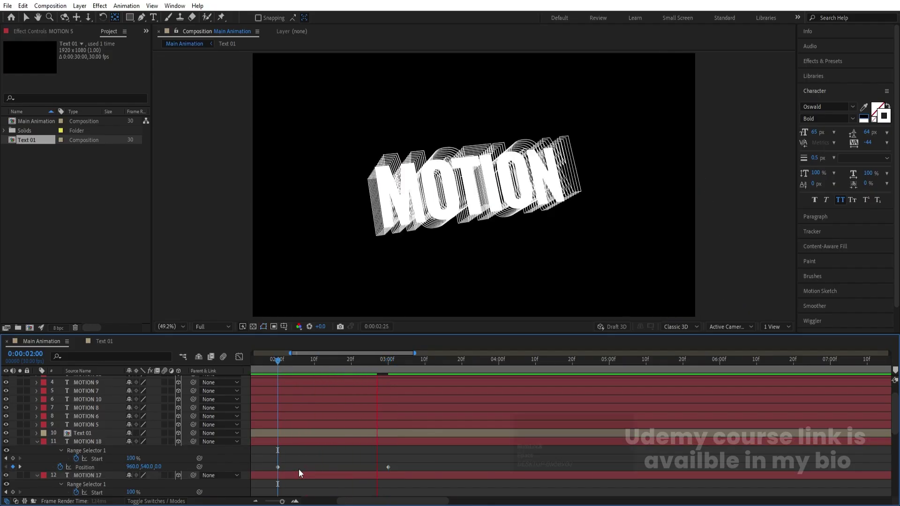
{"action": "key", "text": "space"}
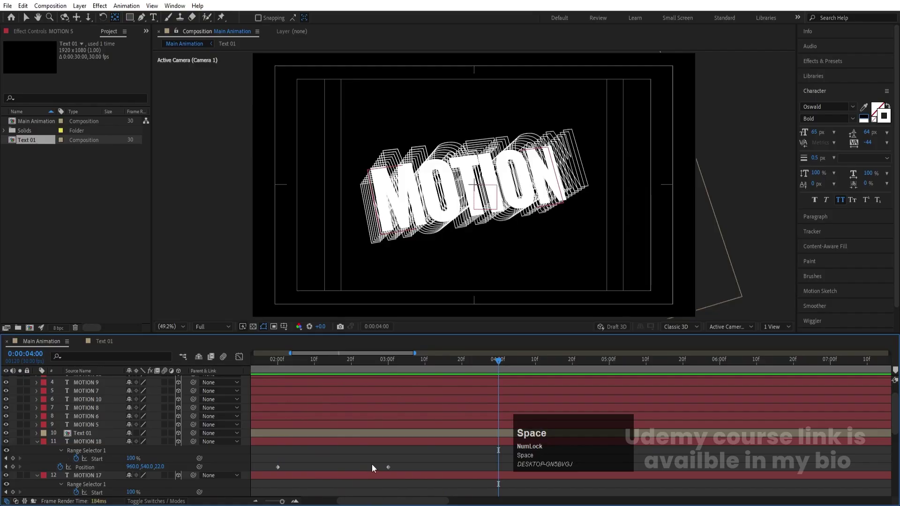
{"action": "key", "text": "j"}
Step: Collapse the duplicated layers' properties and set Null 1's Scale to 55% at 3 seconds
{"action": "scroll", "coordinate": [84, 395], "scroll_direction": "up", "scroll_amount": 2}
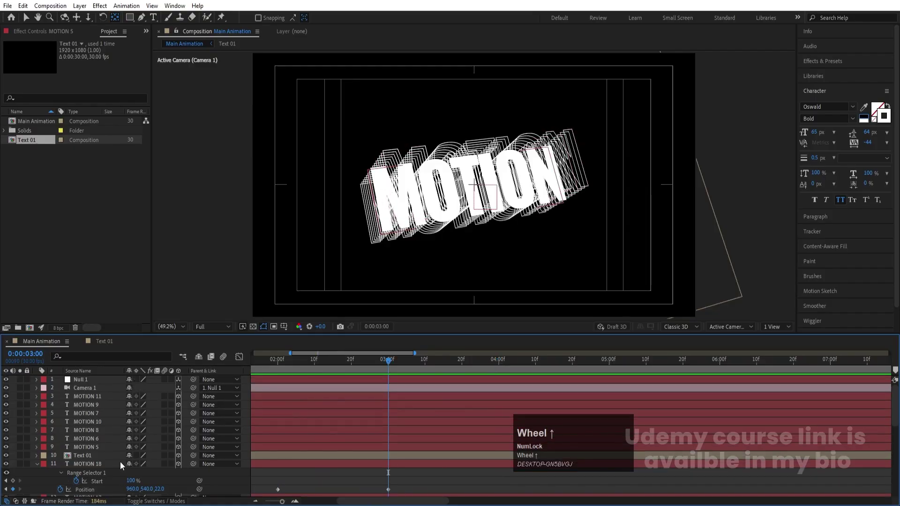
{"action": "left_click", "coordinate": [120, 461]}
{"action": "left_click", "coordinate": [81, 381]}
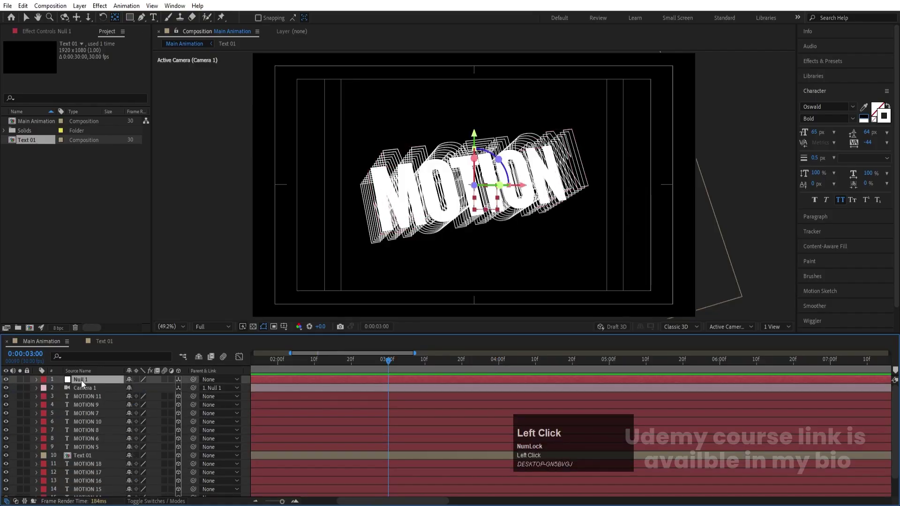
{"action": "key", "text": "s"}
{"action": "left_click_drag", "start_coordinate": [148, 389], "coordinate": [130, 384]}
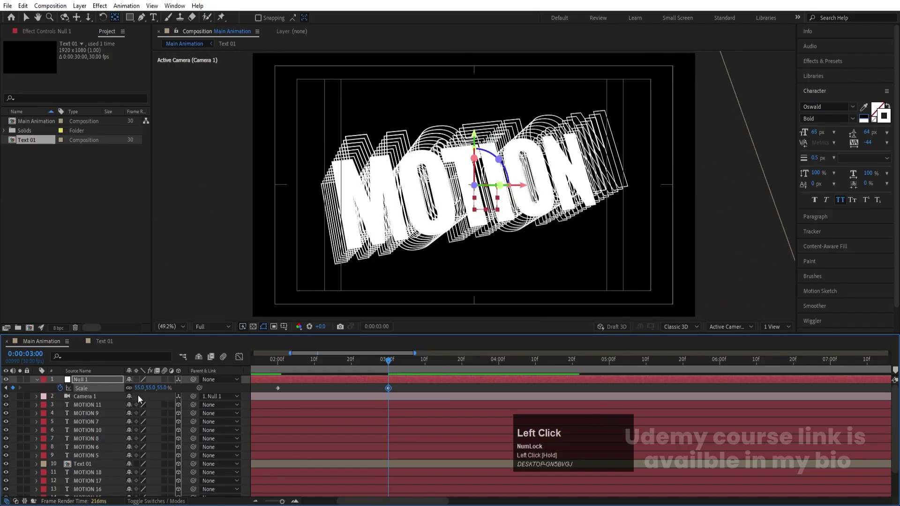
Step: Set Null 1's Y Rotation to 35° at 3 seconds and collapse its keyframed properties
{"action": "key", "text": "u"}
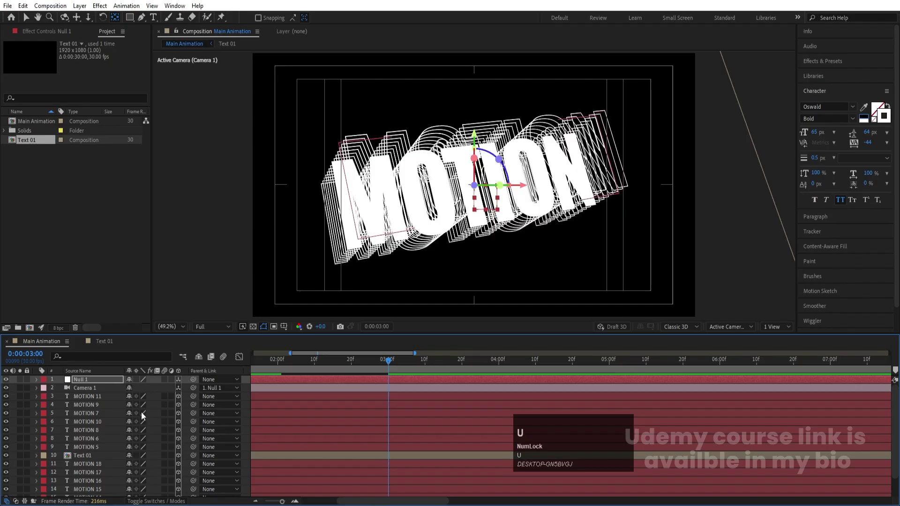
{"action": "key", "text": "u"}
{"action": "left_click_drag", "start_coordinate": [143, 405], "coordinate": [148, 404]}
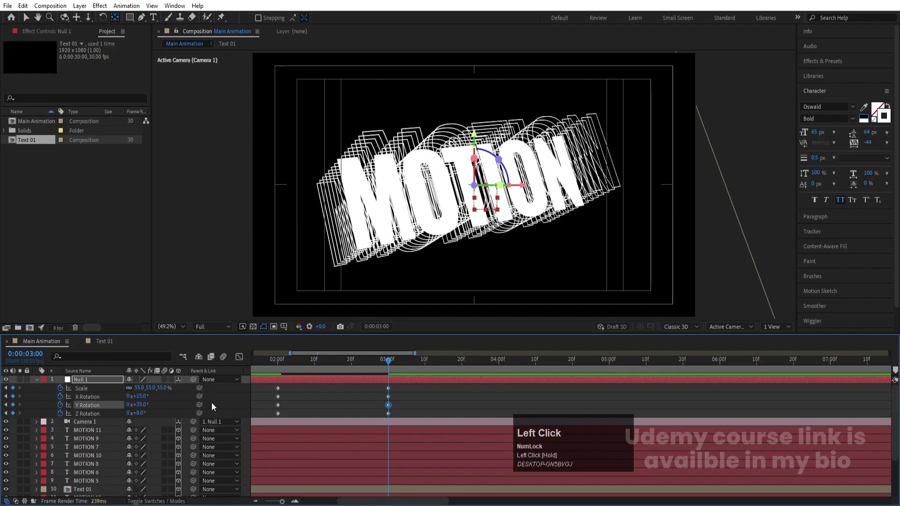
{"action": "left_click", "coordinate": [304, 410]}
{"action": "key", "text": "u"}
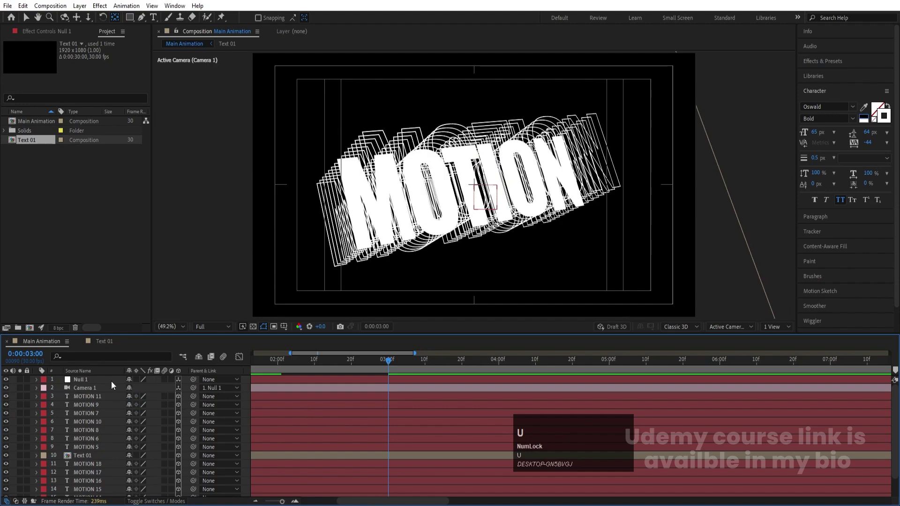
Step: Turn on Depth of Field in Camera 1's options and set the Aperture to 150 pixels
{"action": "left_click", "coordinate": [68, 387]}
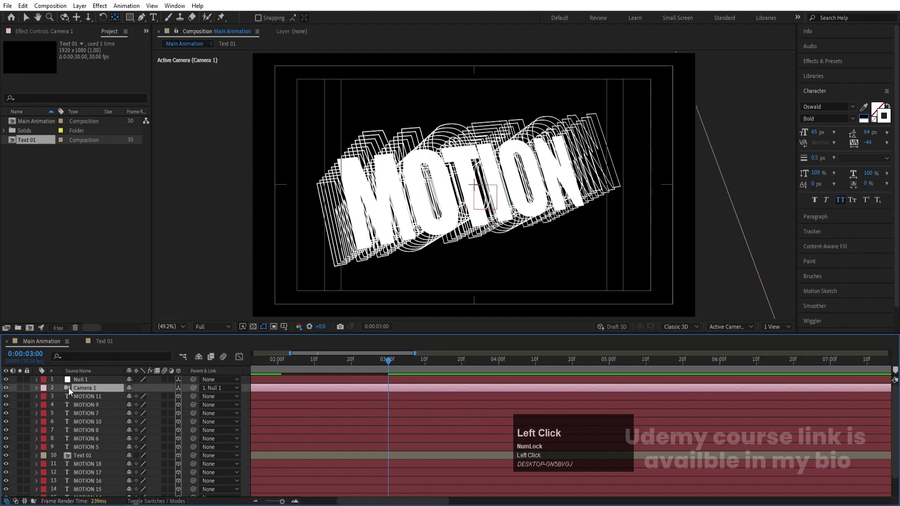
{"action": "key", "text": "u"}
{"action": "key", "text": "a"}
{"action": "key", "text": "a"}
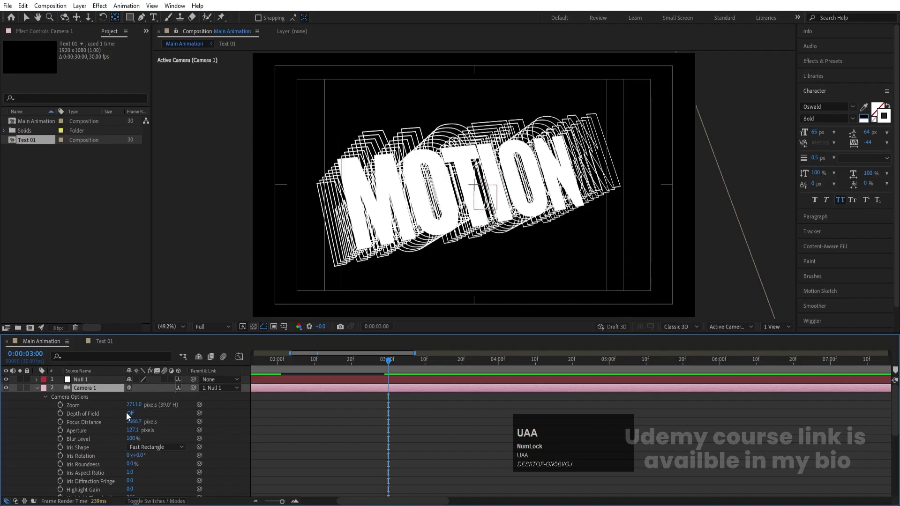
{"action": "left_click", "coordinate": [128, 413]}
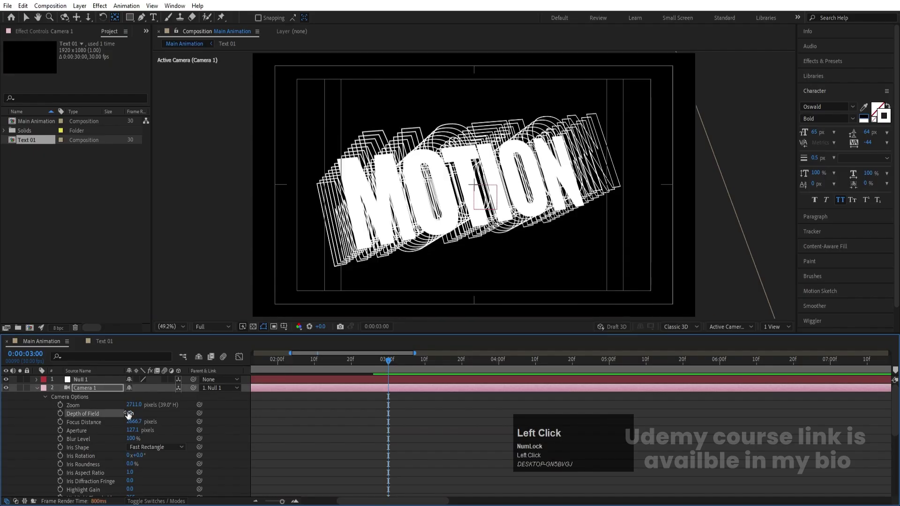
{"action": "left_click", "coordinate": [134, 432]}
{"action": "type", "text": "150"}
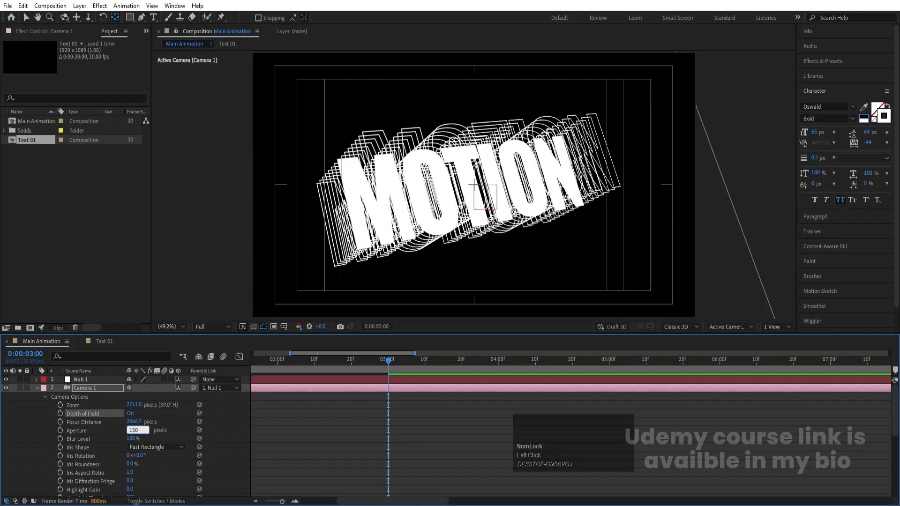
{"action": "key", "text": "Return"}
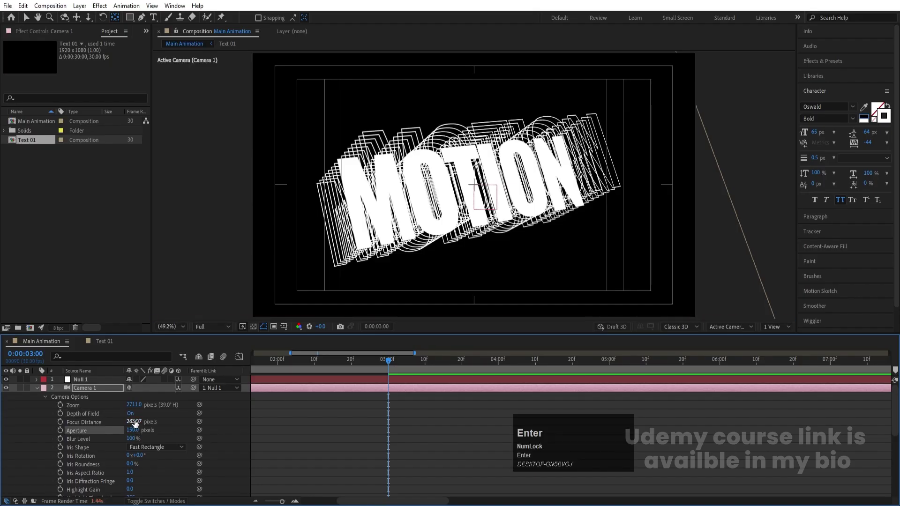
Step: Try Focus Distances of 1000, 1500 and 2000 pixels for Camera 1
{"action": "left_click", "coordinate": [134, 422]}
{"action": "type", "text": "1000"}
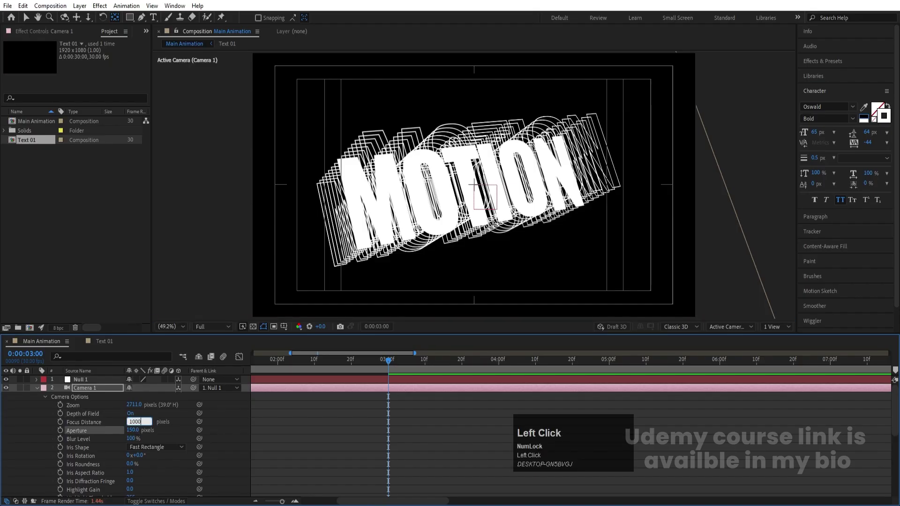
{"action": "key", "text": "Return"}
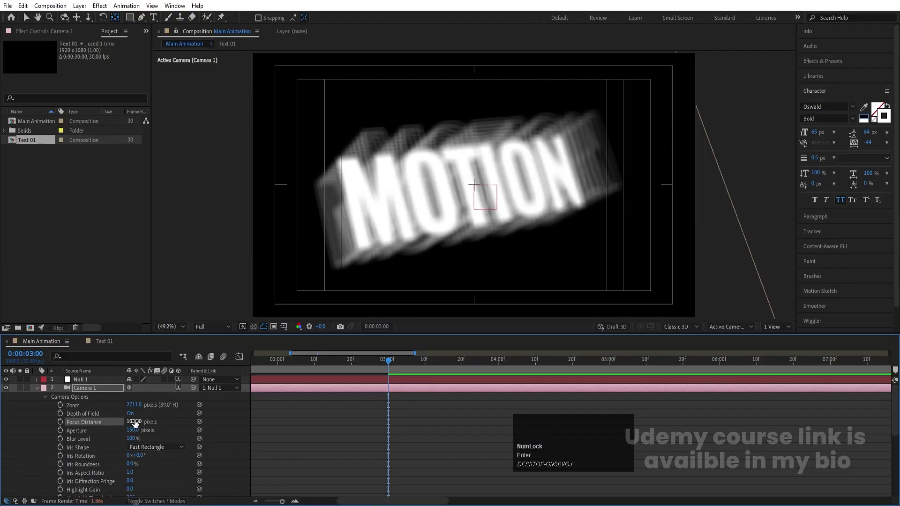
{"action": "left_click", "coordinate": [133, 421]}
{"action": "type", "text": "1"}
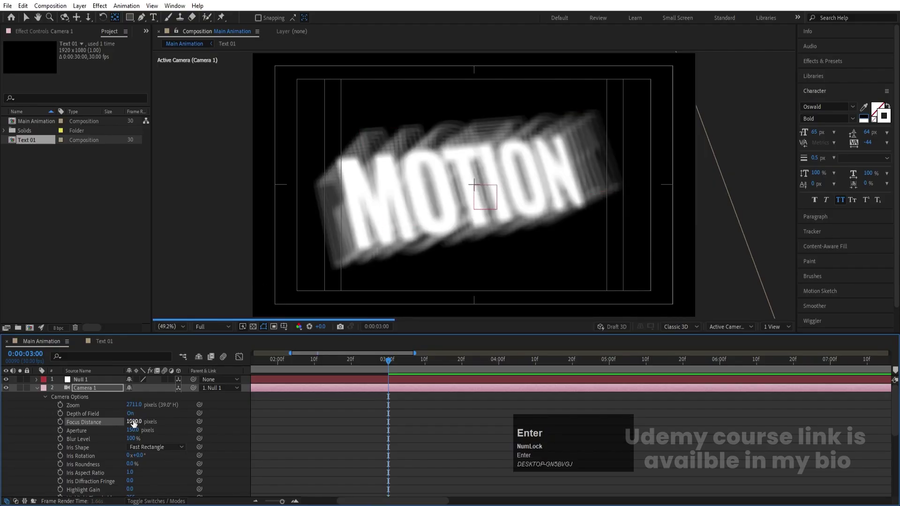
{"action": "left_click", "coordinate": [133, 421]}
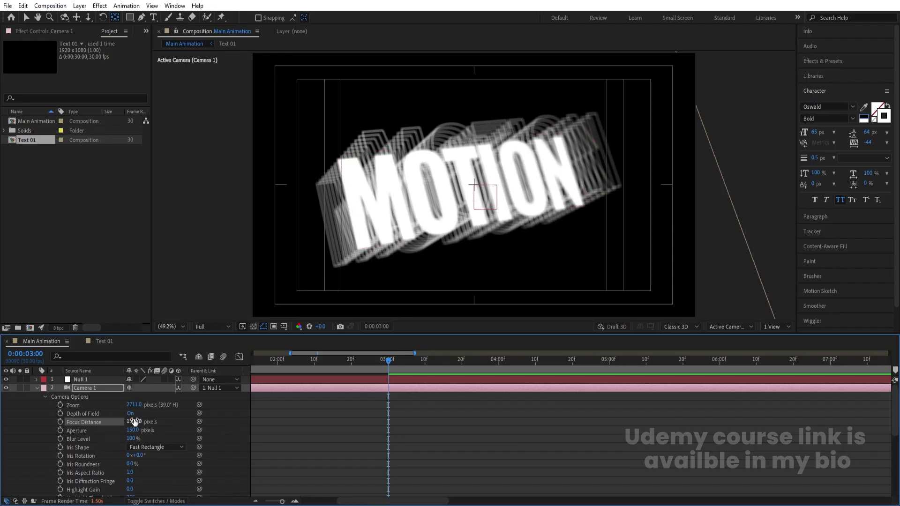
{"action": "type", "text": "2000"}
{"action": "key", "text": "Return"}
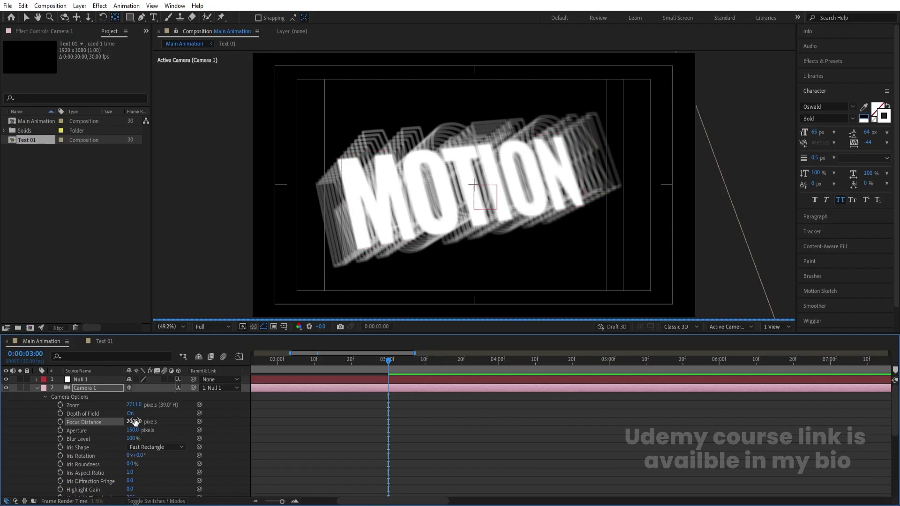
Step: Try the Quarter preview resolution for the composition and switch back to Full
{"action": "left_click", "coordinate": [214, 328]}
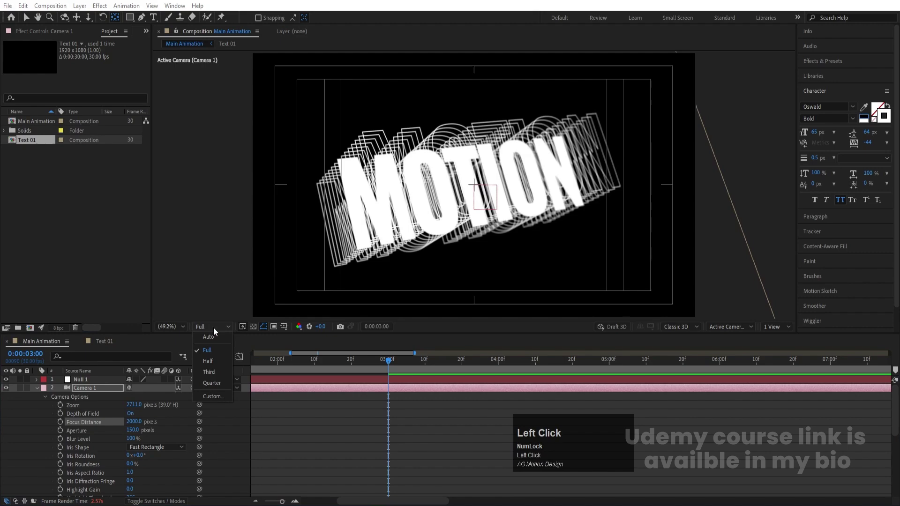
{"action": "left_click", "coordinate": [212, 384]}
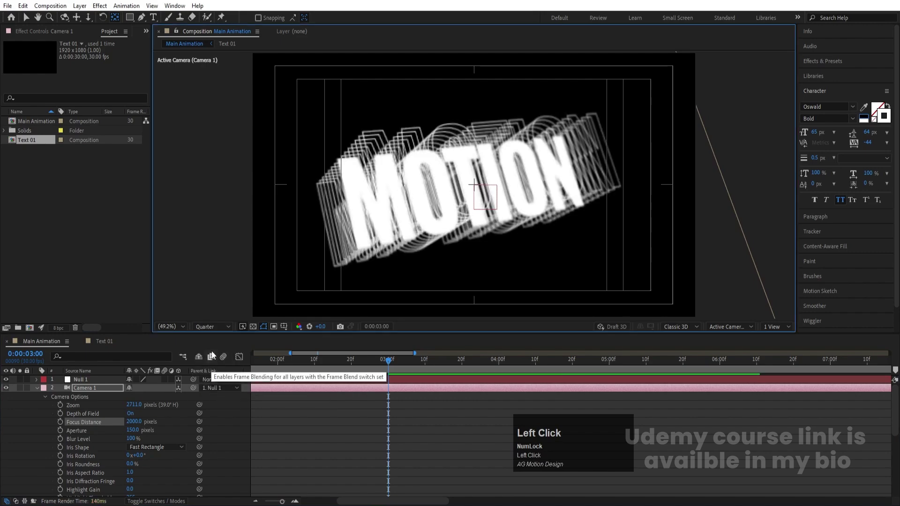
{"action": "left_click", "coordinate": [211, 327]}
{"action": "left_click", "coordinate": [209, 350]}
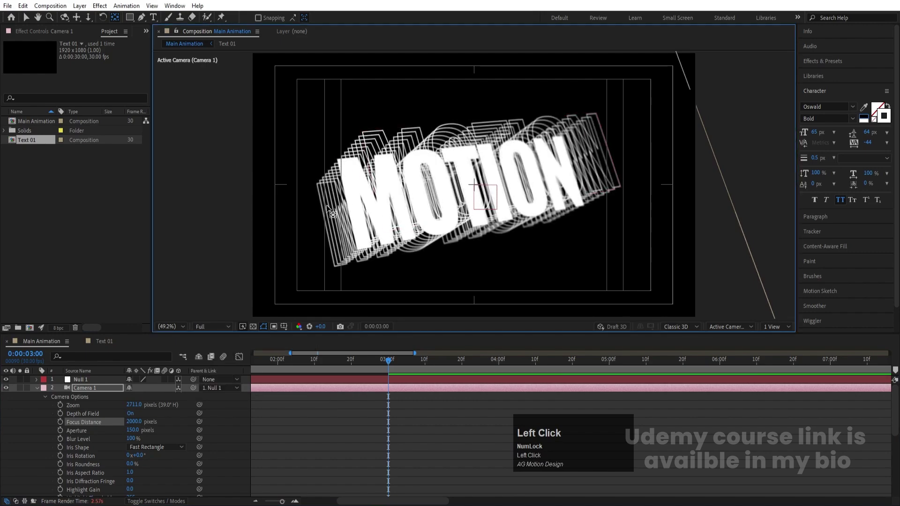
Step: Set Camera 1's Focus Distance to 2100 pixels
{"action": "left_click", "coordinate": [143, 422]}
{"action": "type", "text": "2100"}
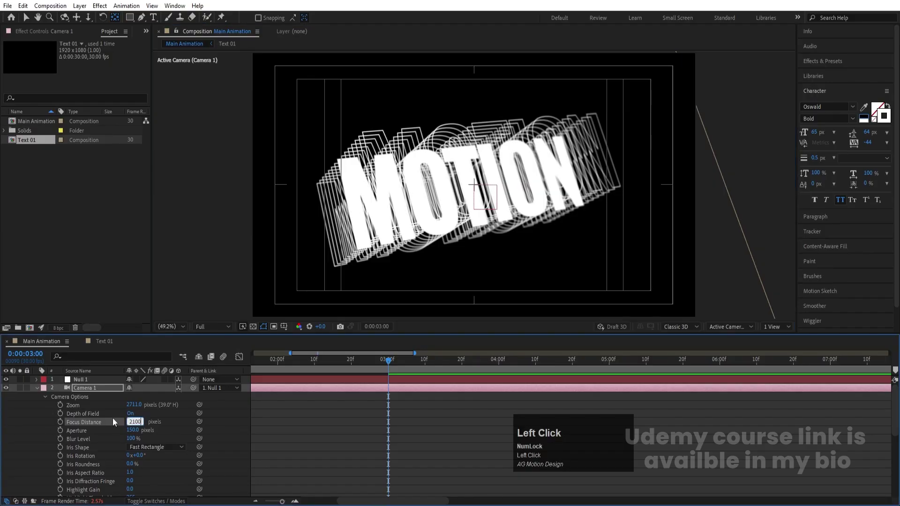
{"action": "key", "text": "Return"}
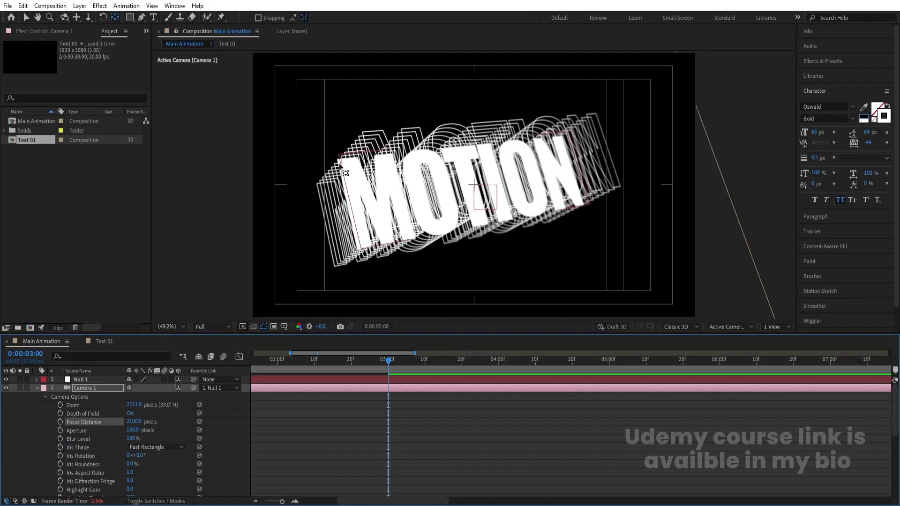
Step: Set Camera 1's Focus Distance to 2200 pixels and its Aperture to 250 pixels
{"action": "left_click", "coordinate": [134, 421]}
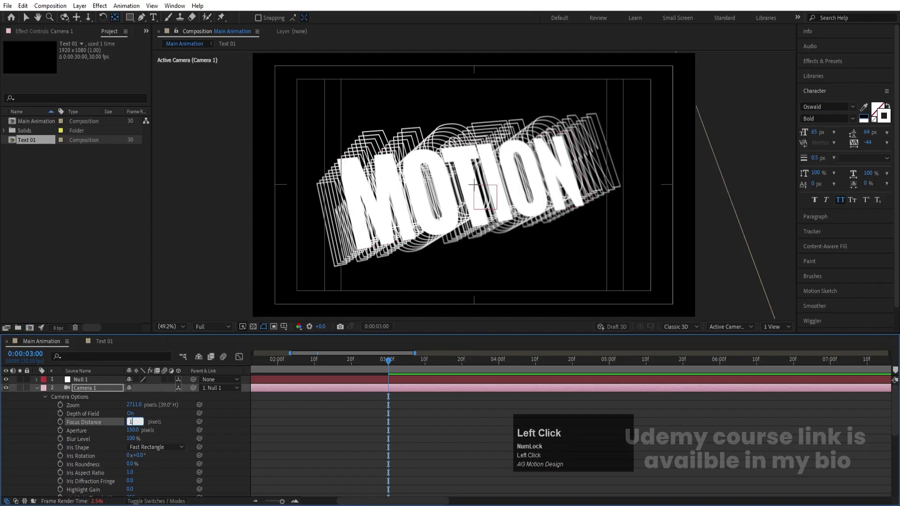
{"action": "type", "text": "1"}
{"action": "key", "text": "BackSpace"}
{"action": "type", "text": "2"}
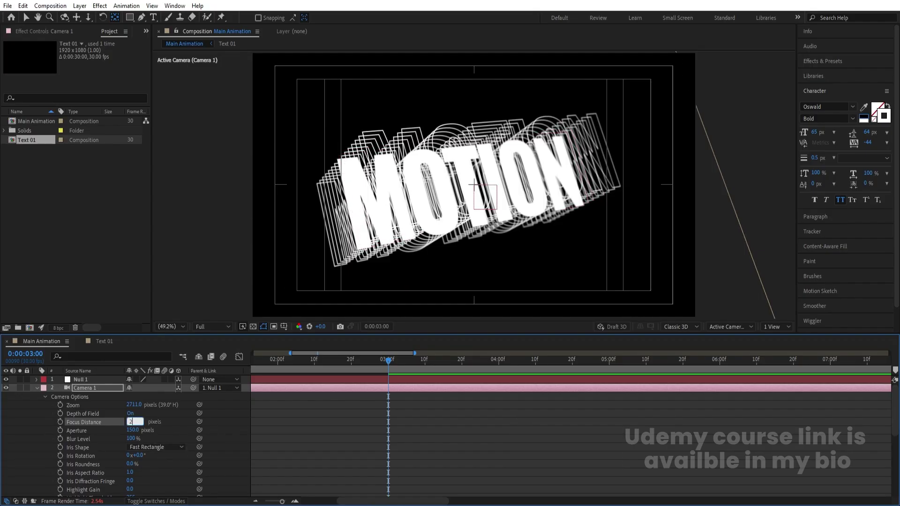
{"action": "type", "text": "00"}
{"action": "key", "text": "Return"}
{"action": "left_click", "coordinate": [133, 435]}
{"action": "type", "text": "250"}
{"action": "key", "text": "Return"}
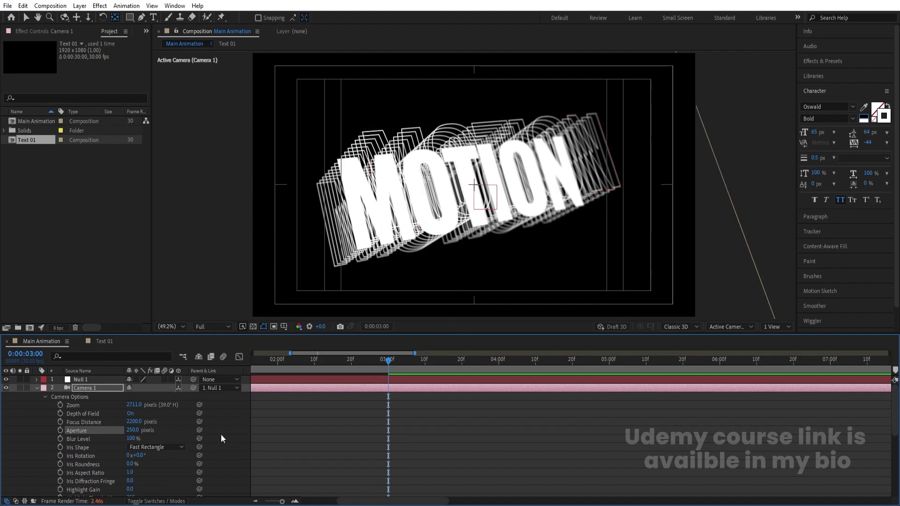
Step: Animate Camera 1's Aperture with a 250-pixel keyframe at 3 seconds and a 0-pixel keyframe at 2 seconds
{"action": "left_click", "coordinate": [60, 431]}
{"action": "key", "text": "u"}
{"action": "key", "text": "u"}
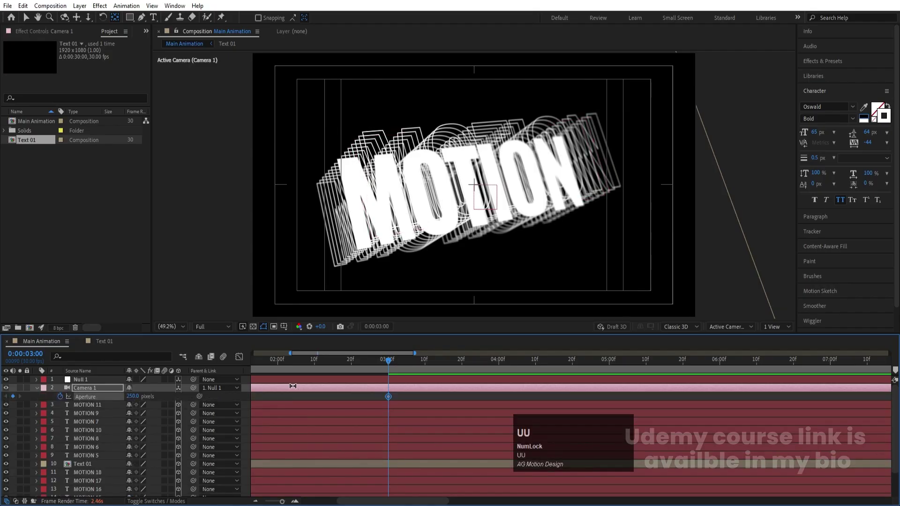
{"action": "scroll", "coordinate": [298, 371], "scroll_direction": "down", "scroll_amount": 2}
{"action": "left_click", "coordinate": [333, 359]}
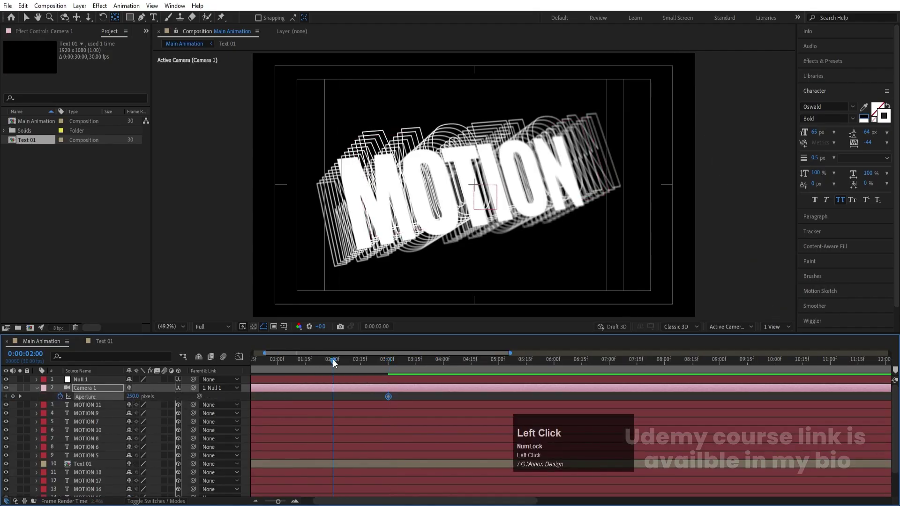
{"action": "key", "text": "u"}
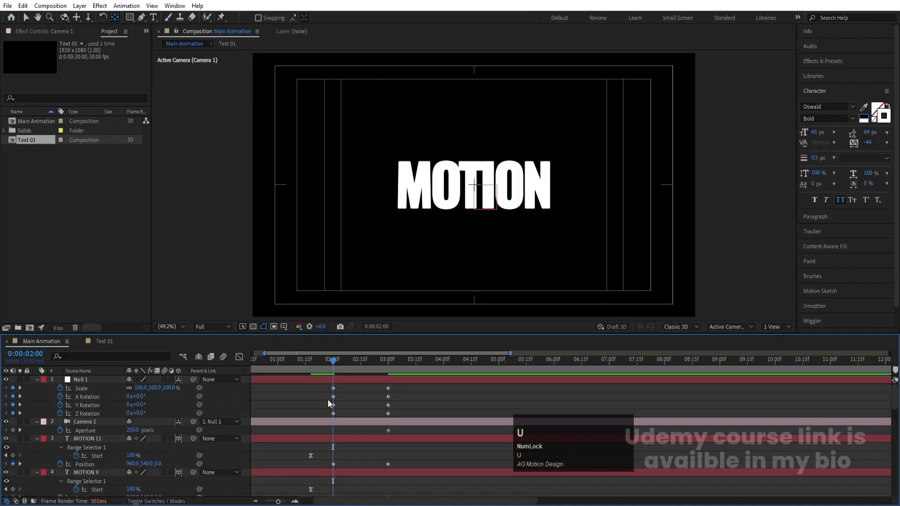
{"action": "scroll", "coordinate": [338, 418], "scroll_direction": "down", "scroll_amount": 1}
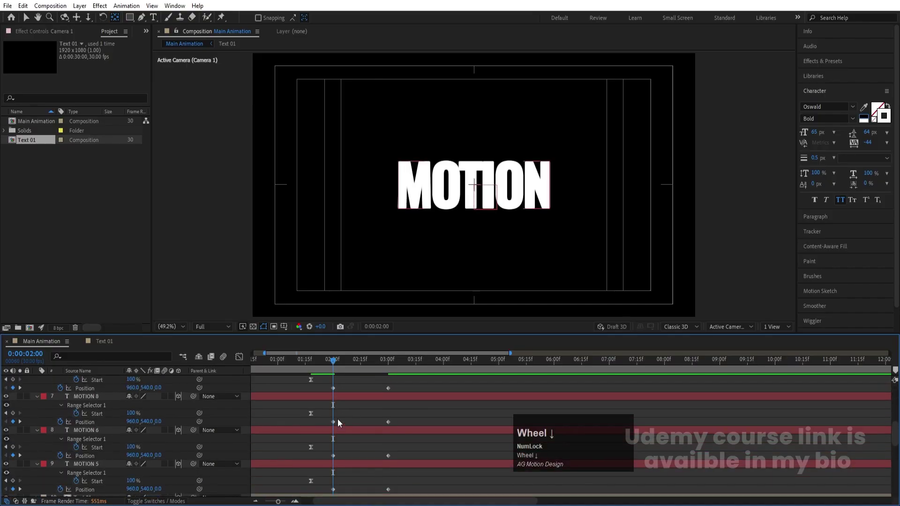
{"action": "scroll", "coordinate": [338, 420], "scroll_direction": "up", "scroll_amount": 1}
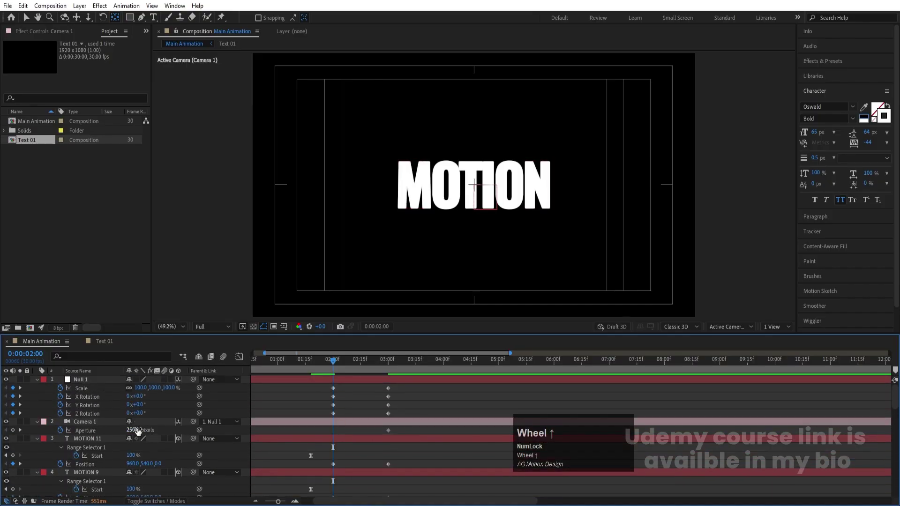
{"action": "left_click", "coordinate": [135, 430]}
{"action": "type", "text": "0"}
{"action": "key", "text": "Return"}
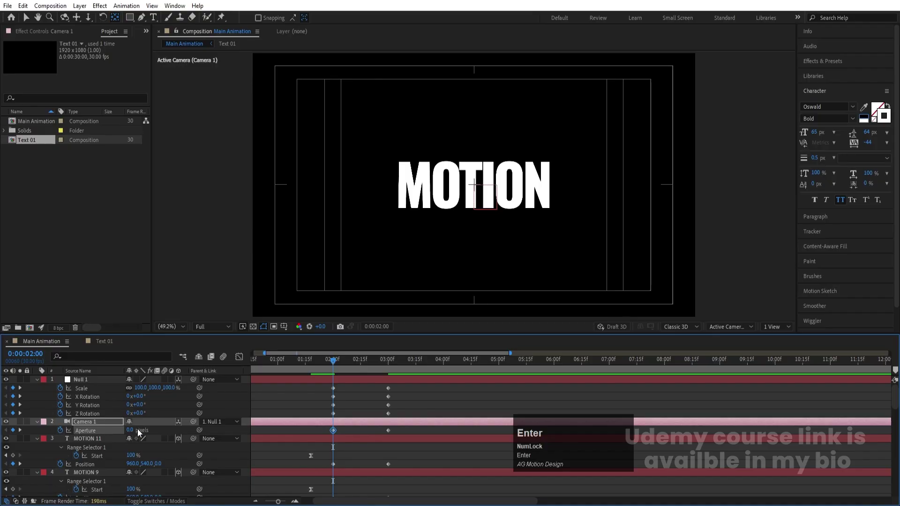
Step: Apply Easy Ease to all null, camera and text layer keyframes at 2 and 3 seconds
{"action": "left_click_drag", "start_coordinate": [324, 385], "coordinate": [434, 496]}
{"action": "scroll", "coordinate": [432, 446], "scroll_direction": "up", "scroll_amount": 10}
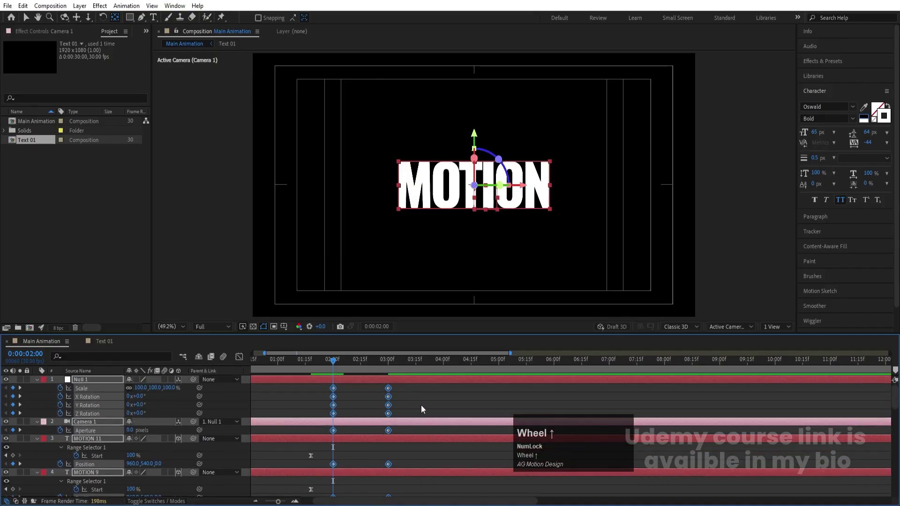
{"action": "key", "text": "F9"}
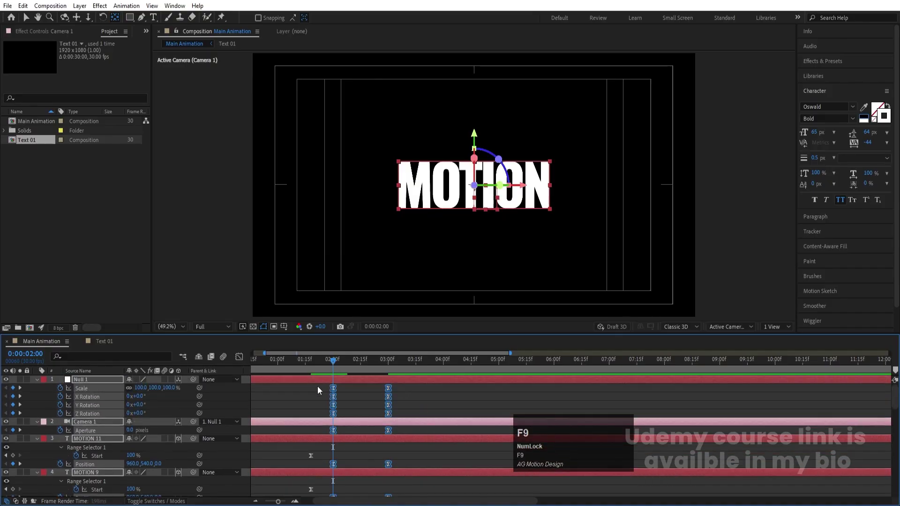
Step: Steepen the speed curves of the selected keyframes in the Graph Editor, raising their influence to about 74%
{"action": "left_click", "coordinate": [238, 358]}
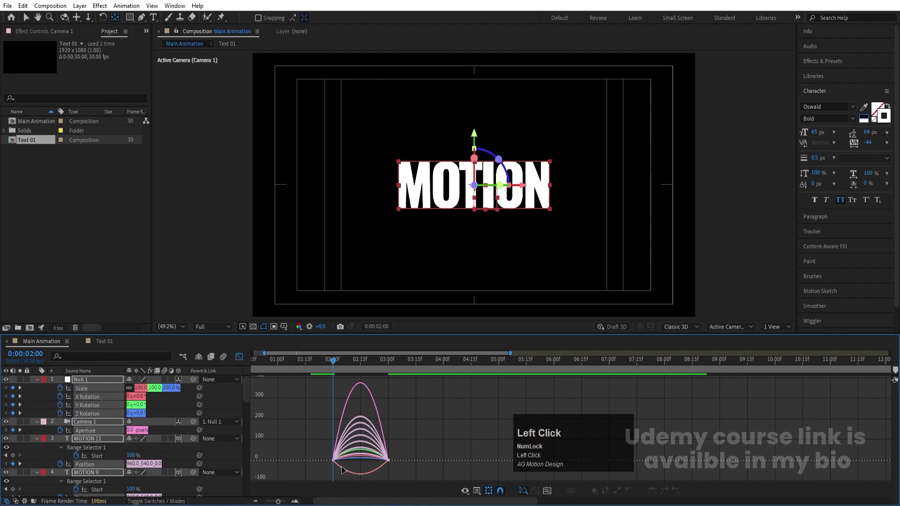
{"action": "left_click_drag", "start_coordinate": [305, 436], "coordinate": [421, 480]}
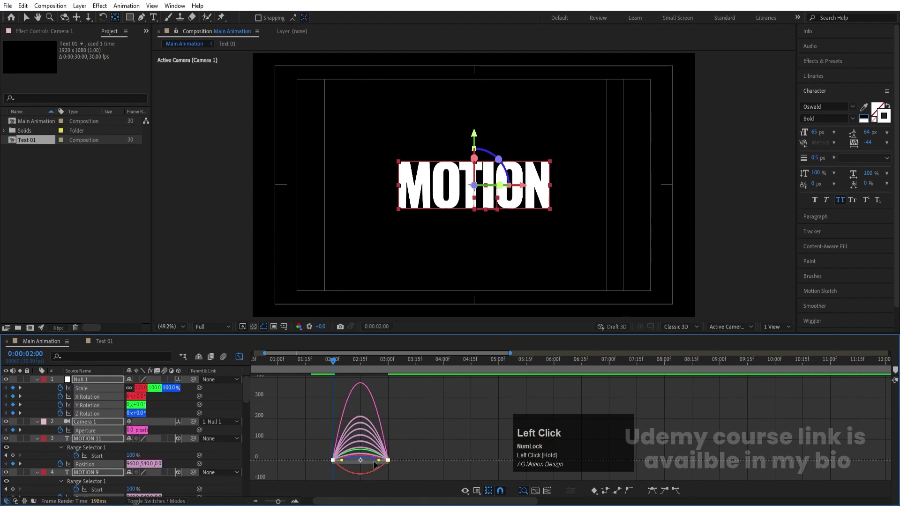
{"action": "left_click_drag", "start_coordinate": [380, 461], "coordinate": [352, 464]}
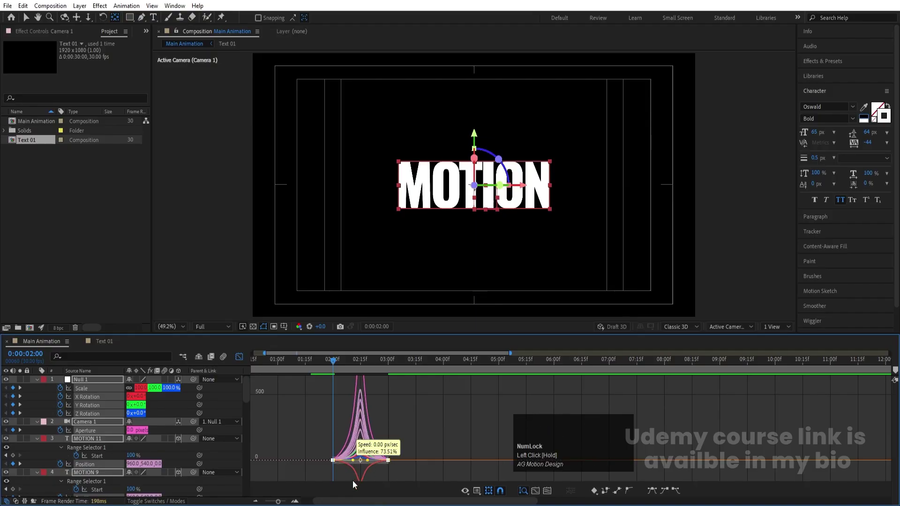
{"action": "left_click", "coordinate": [239, 357]}
Step: Play back the eased camera move, switching the preview resolution to Quarter
{"action": "key", "text": "space"}
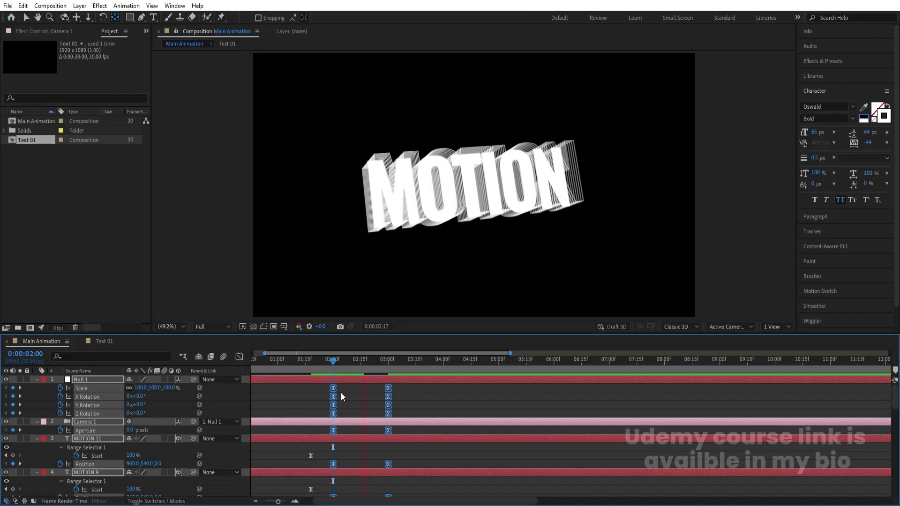
{"action": "key", "text": "space"}
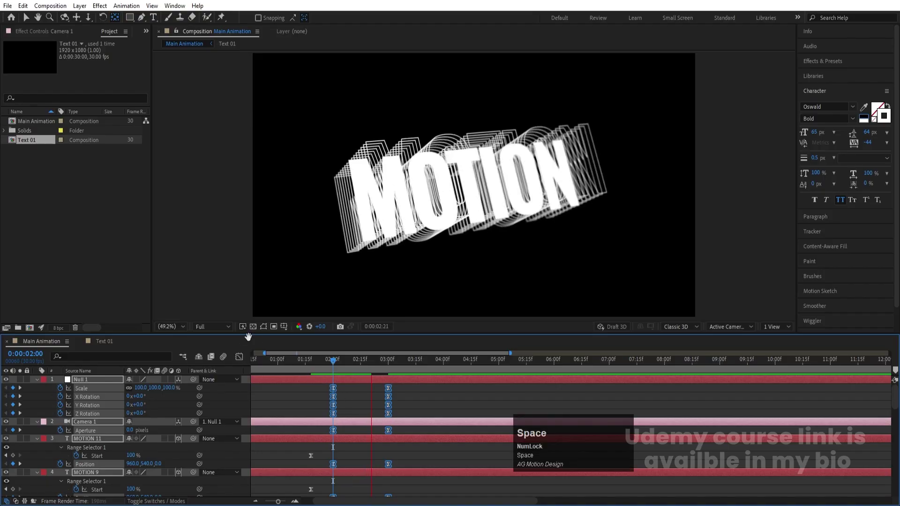
{"action": "left_click", "coordinate": [223, 327]}
{"action": "left_click", "coordinate": [215, 371]}
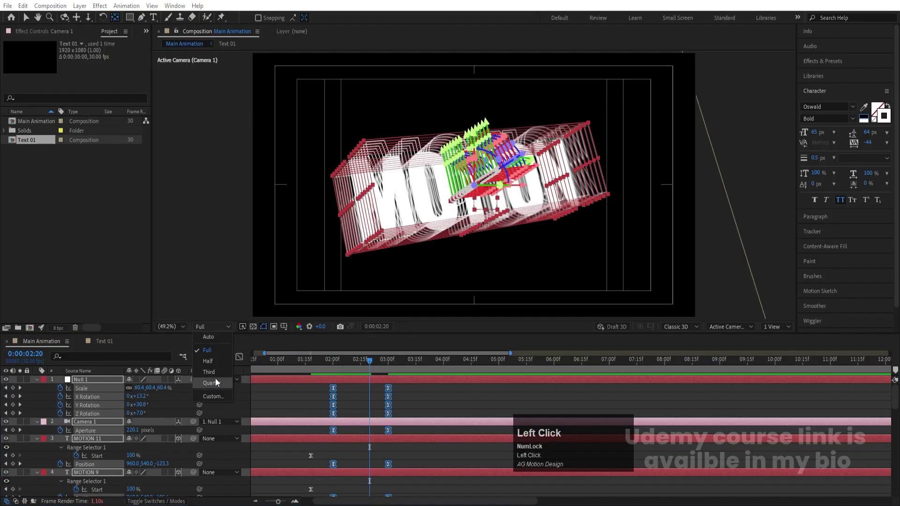
{"action": "left_click", "coordinate": [345, 401]}
{"action": "key", "text": "space"}
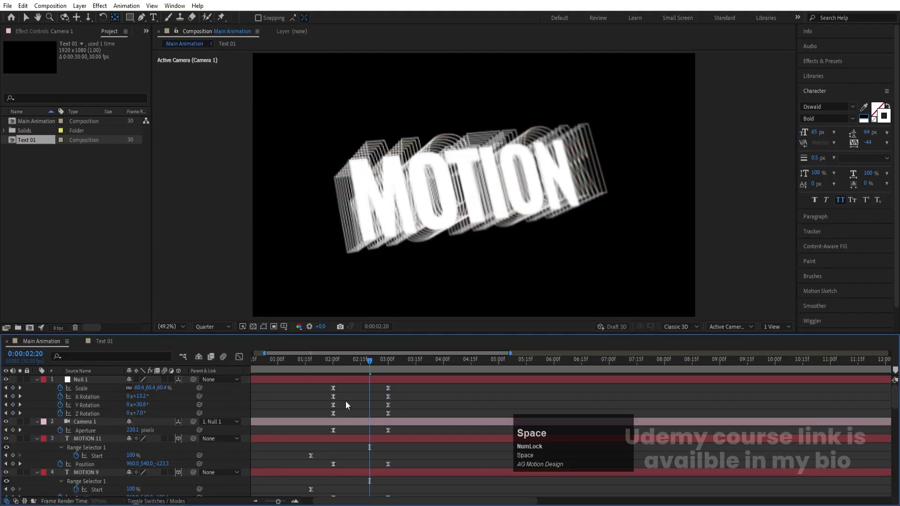
{"action": "left_click", "coordinate": [350, 402]}
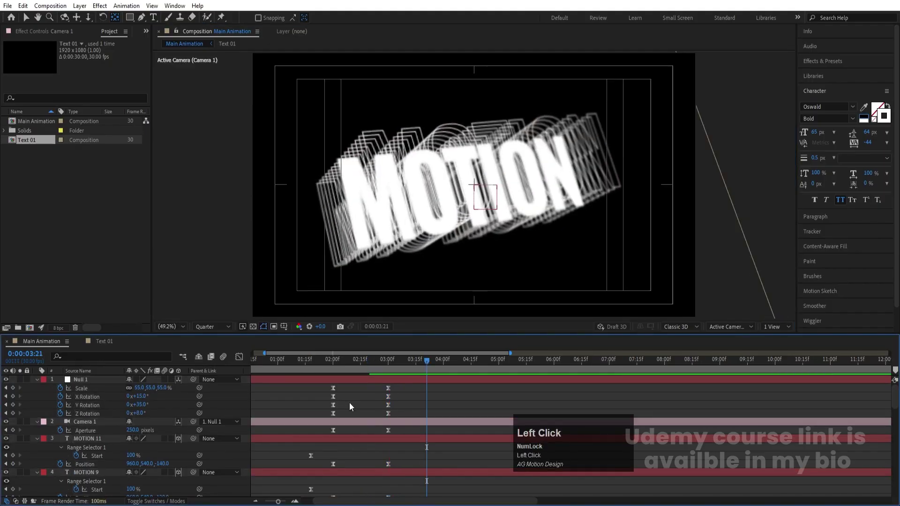
Step: Add the expression wiggle(2,2,2) to Null 1's Position
{"action": "key", "text": "u"}
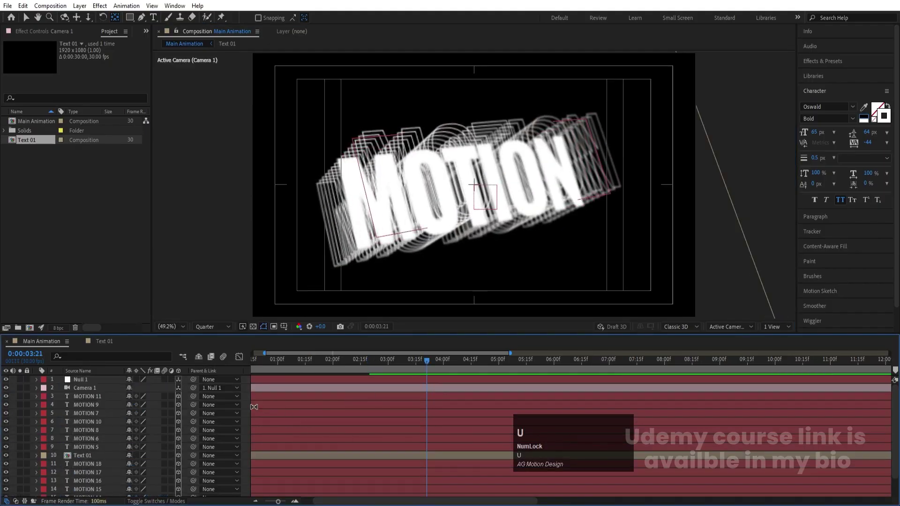
{"action": "left_click", "coordinate": [97, 382]}
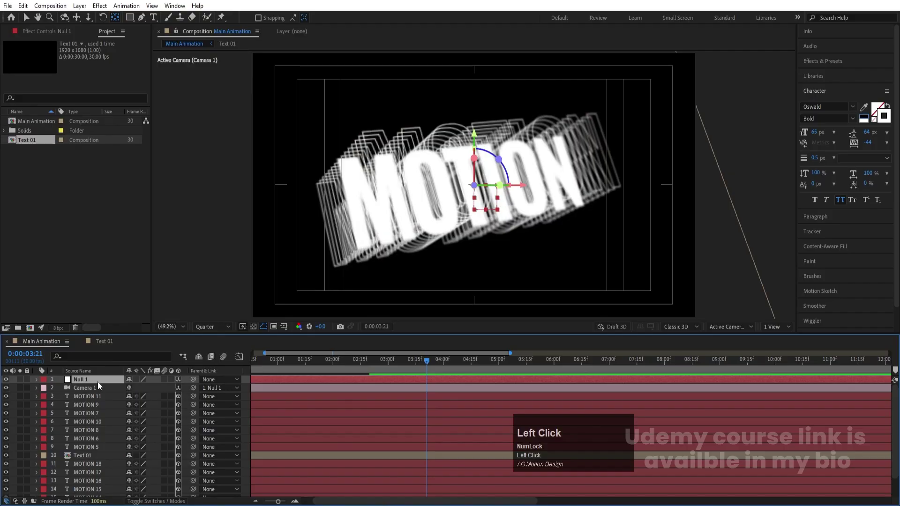
{"action": "key", "text": "p"}
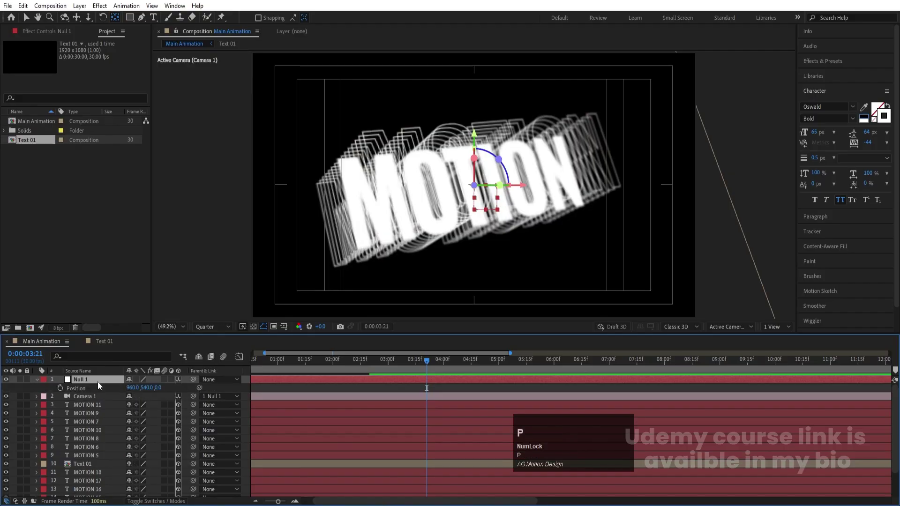
{"action": "left_click", "coordinate": [60, 388], "text": "alt"}
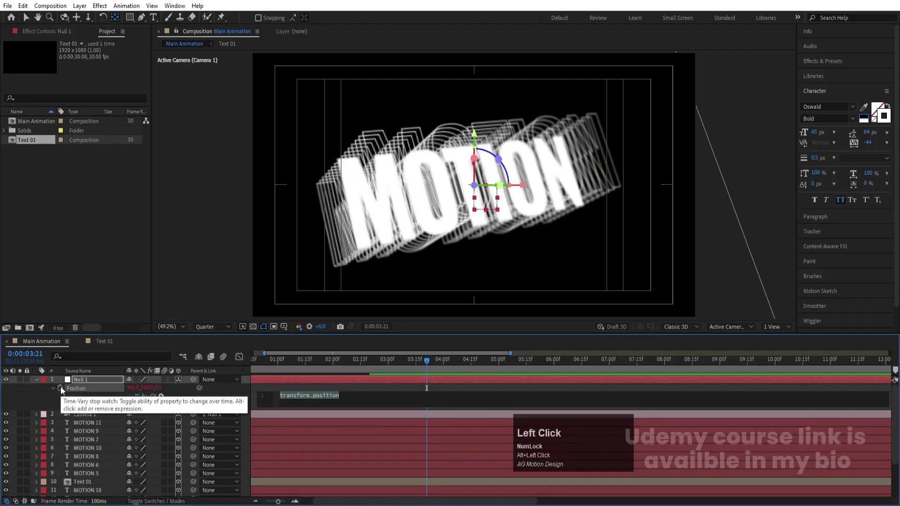
{"action": "type", "text": "wiggle()"}
{"action": "key", "text": "Return"}
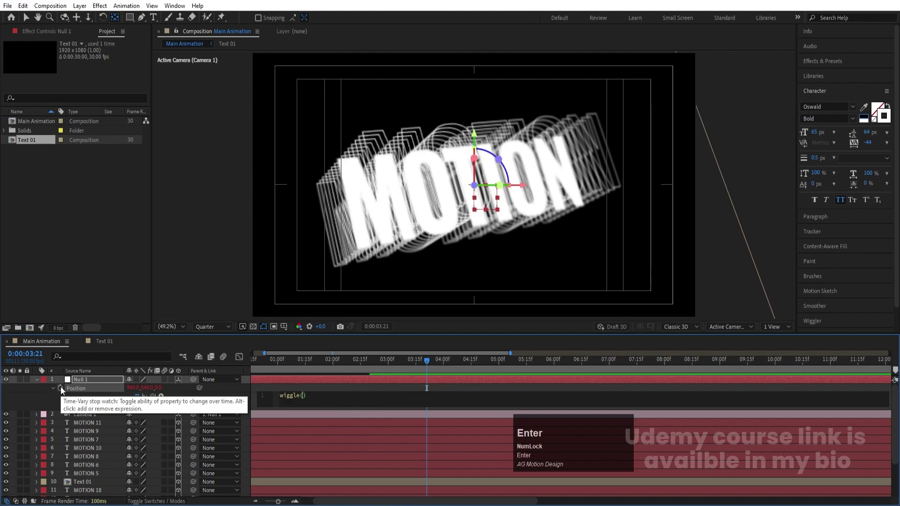
{"action": "type", "text": "2,2,2"}
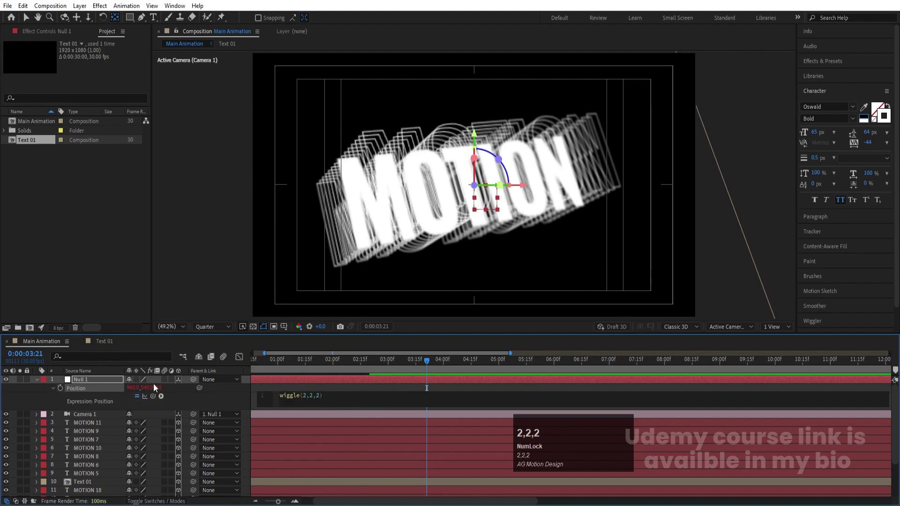
{"action": "left_click", "coordinate": [334, 384]}
Step: Play back the animation from several points in time to check the wiggle and the camera move
{"action": "key", "text": "space"}
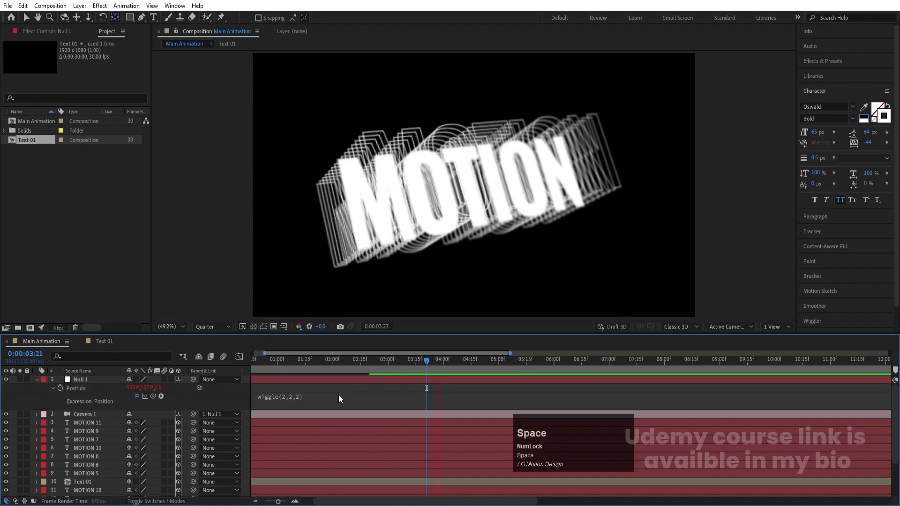
{"action": "scroll", "coordinate": [406, 358], "scroll_direction": "down", "scroll_amount": 2}
{"action": "key", "text": "space"}
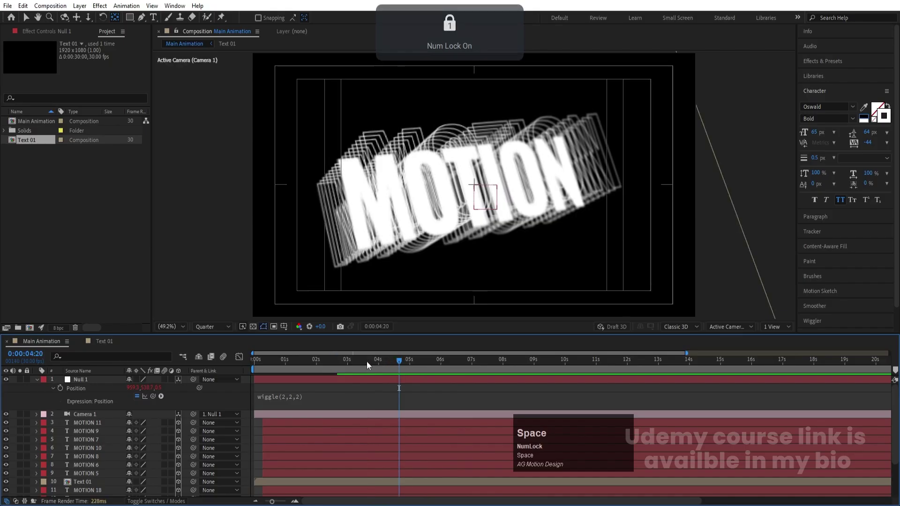
{"action": "left_click", "coordinate": [367, 361]}
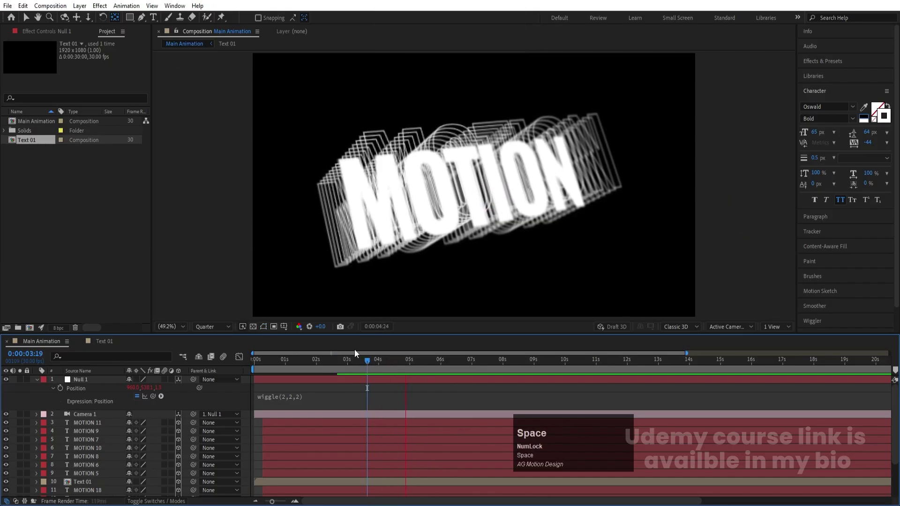
{"action": "left_click", "coordinate": [292, 358]}
{"action": "key", "text": "space"}
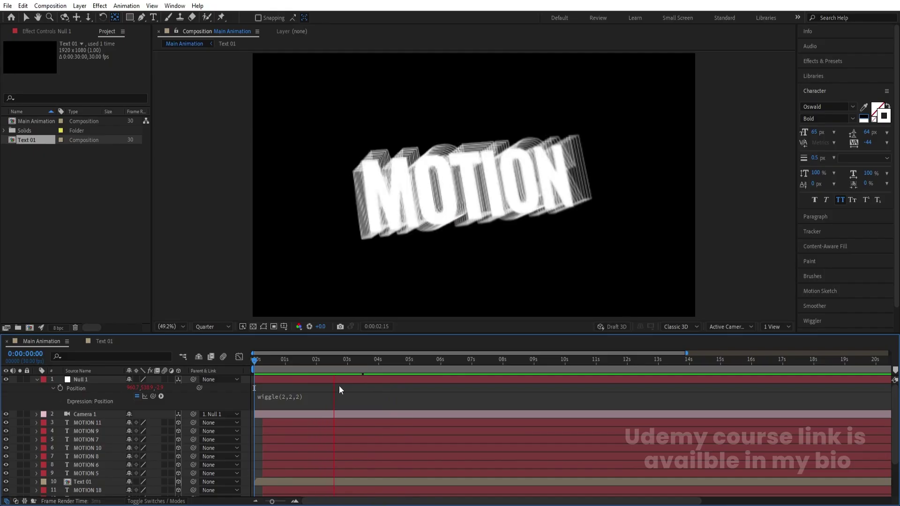
{"action": "key", "text": "space"}
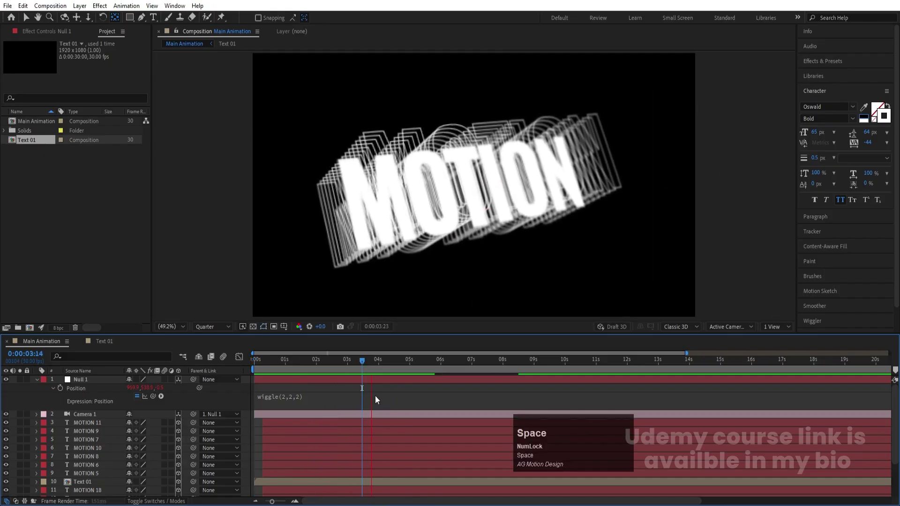
Step: Collapse Null 1's properties and set the preview resolution back to Full
{"action": "left_click", "coordinate": [364, 383]}
{"action": "key", "text": "u"}
{"action": "key", "text": "u"}
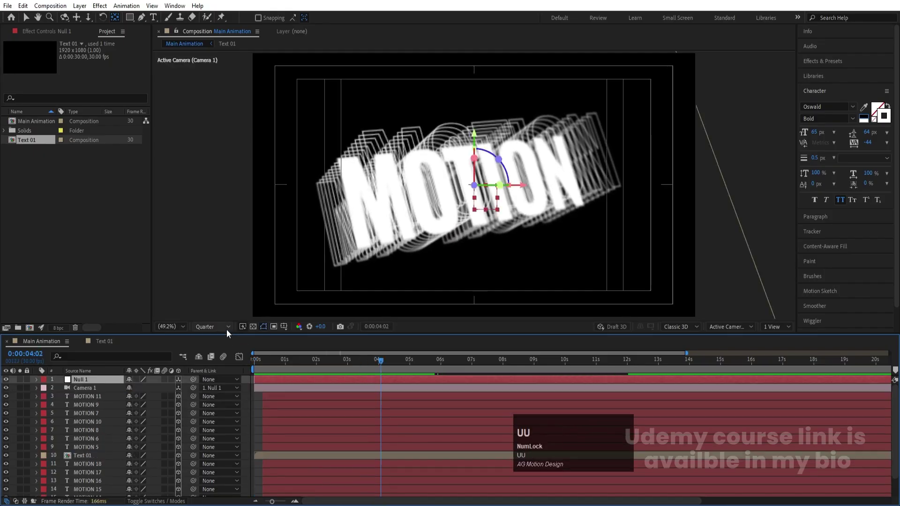
{"action": "left_click", "coordinate": [212, 327]}
{"action": "left_click", "coordinate": [208, 350]}
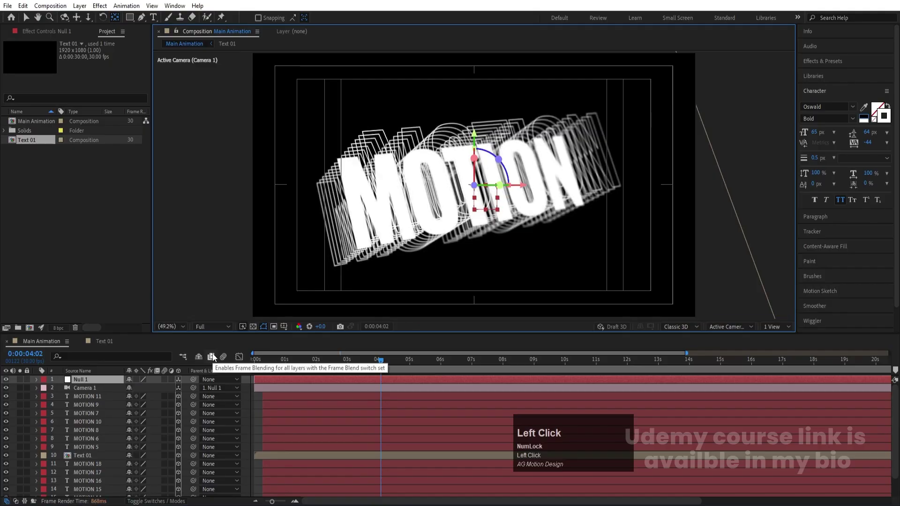
{"action": "key", "text": "grave"}
{"action": "key", "text": "grave"}
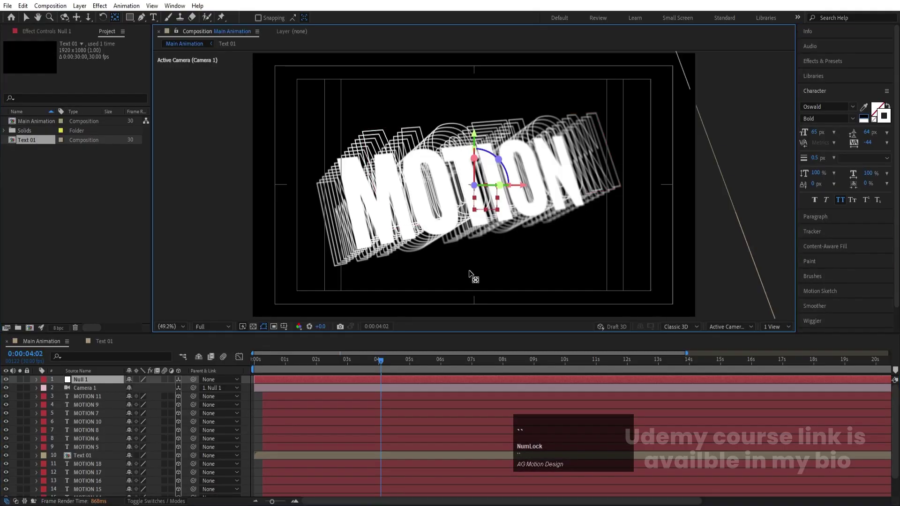
Step: Reveal the keyframed properties of all layers in Main Animation and move the current time to 0:00:03:29
{"action": "left_click", "coordinate": [254, 410]}
{"action": "scroll", "coordinate": [226, 422], "scroll_direction": "down", "scroll_amount": 1}
{"action": "scroll", "coordinate": [226, 424], "scroll_direction": "down", "scroll_amount": 2}
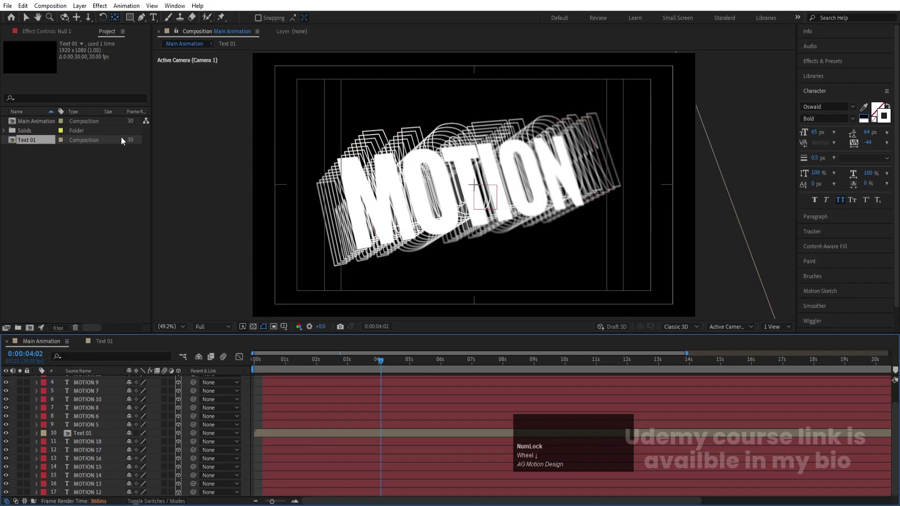
{"action": "scroll", "coordinate": [297, 397], "scroll_direction": "up", "scroll_amount": 2}
{"action": "key", "text": "u"}
{"action": "mouse_move", "coordinate": [381, 362]}
{"action": "left_mouse_down"}
{"action": "mouse_move", "coordinate": [353, 364]}
{"action": "mouse_move", "coordinate": [376, 372]}
{"action": "left_mouse_up"}
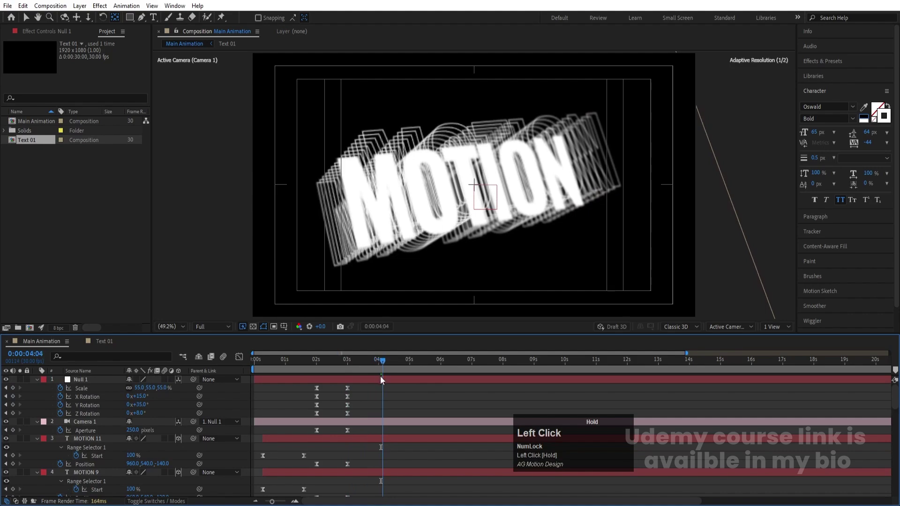
Step: Pre-compose all layers of Main Animation into a new composition named Text Animation
{"action": "key", "text": "ctrl+a"}
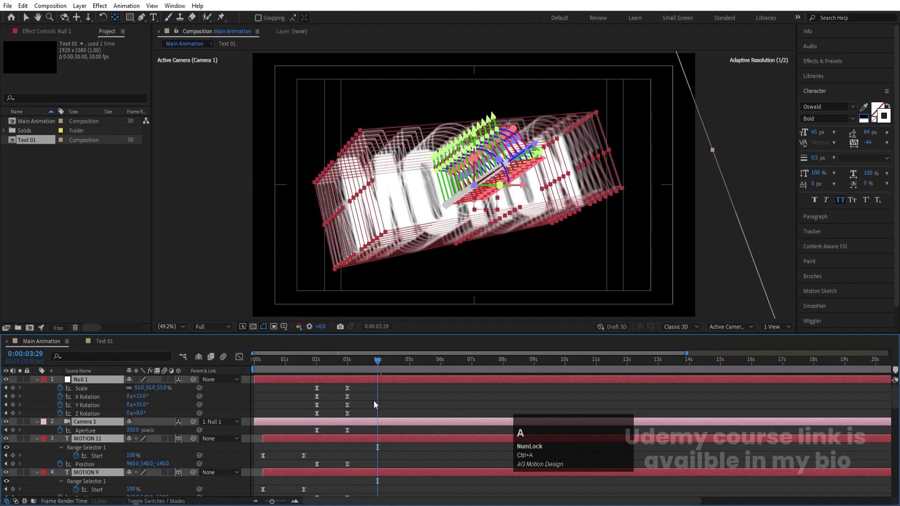
{"action": "key", "text": "ctrl+shift+c"}
{"action": "type", "text": "T"}
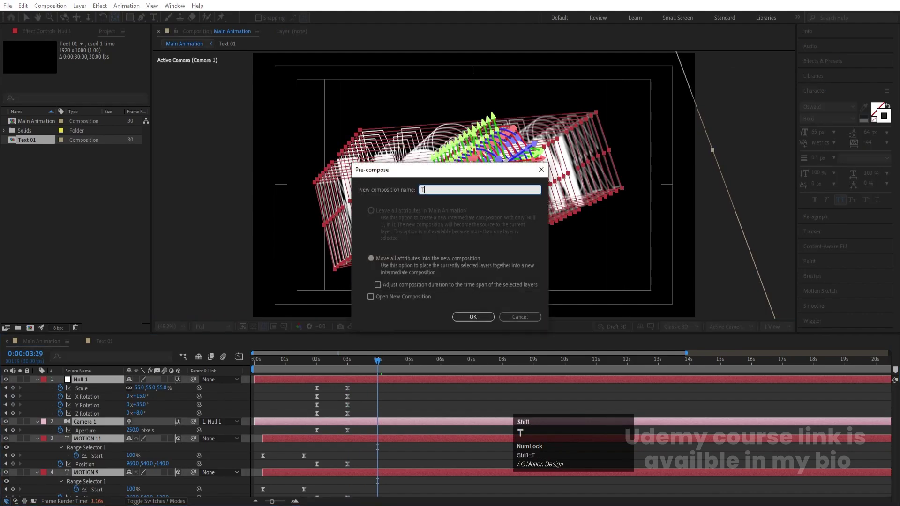
{"action": "type", "text": "ext Animation"}
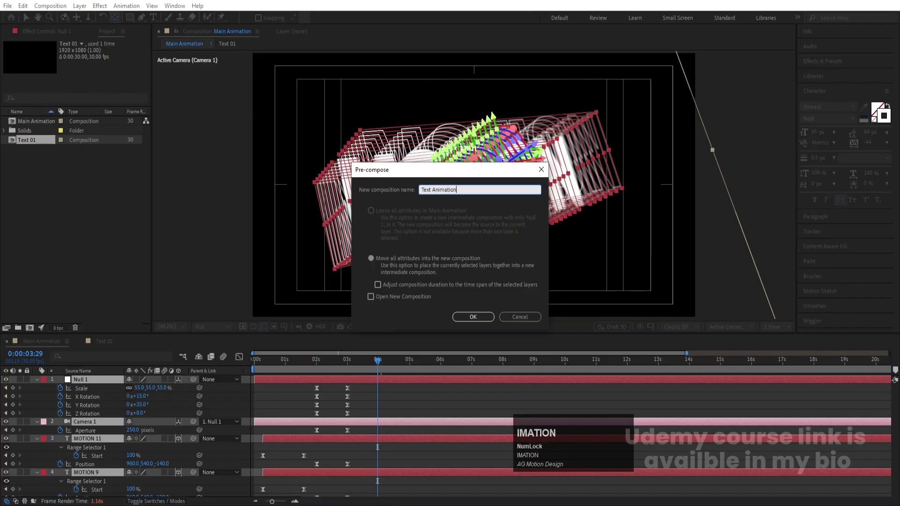
{"action": "key", "text": "Return"}
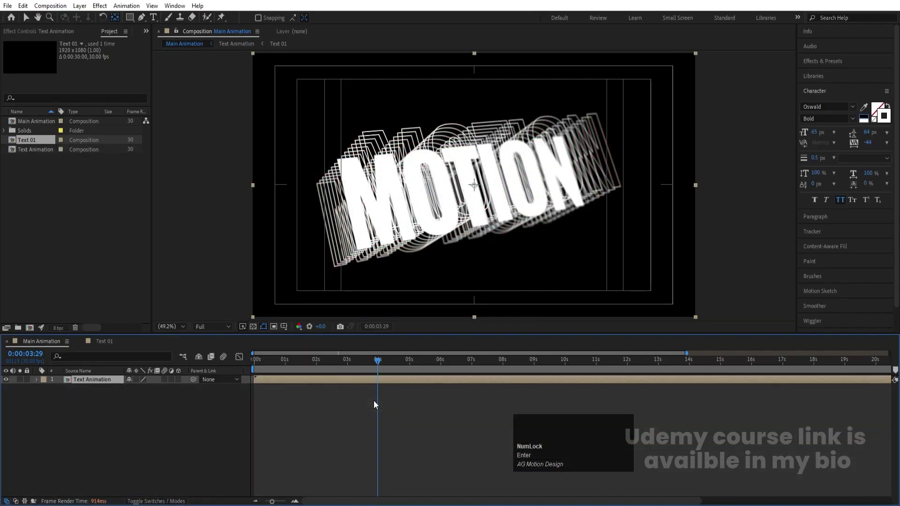
Step: Trim the Text Animation layer's end at 0:00:03:29, duplicate it and start the copy at that time
{"action": "key", "text": "alt+bracketright"}
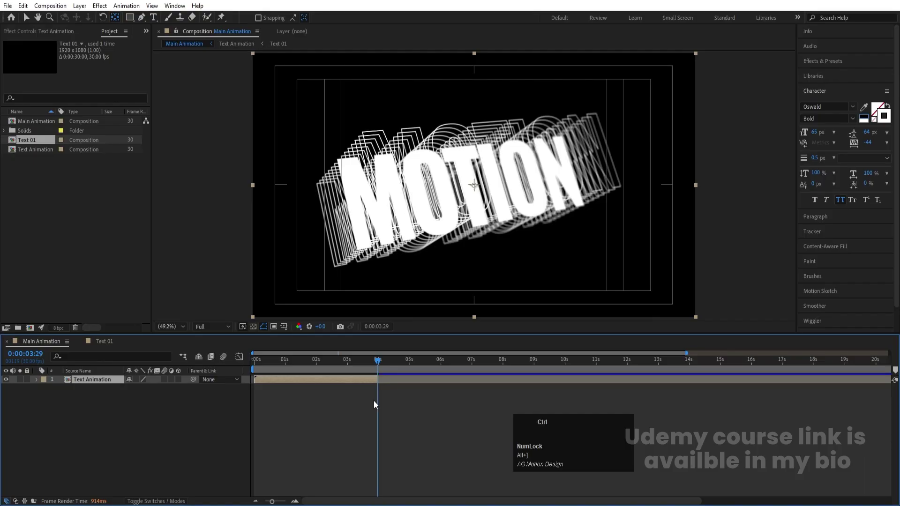
{"action": "key", "text": "ctrl+d"}
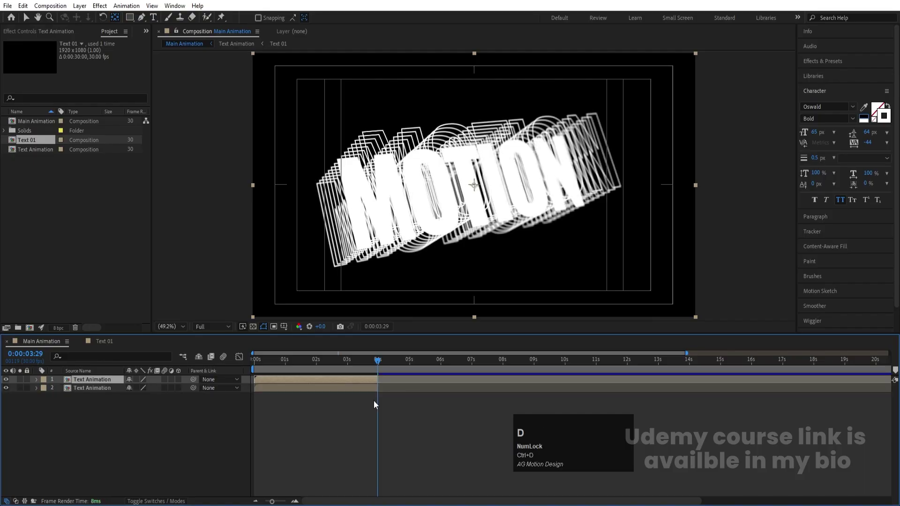
{"action": "key", "text": "bracketleft"}
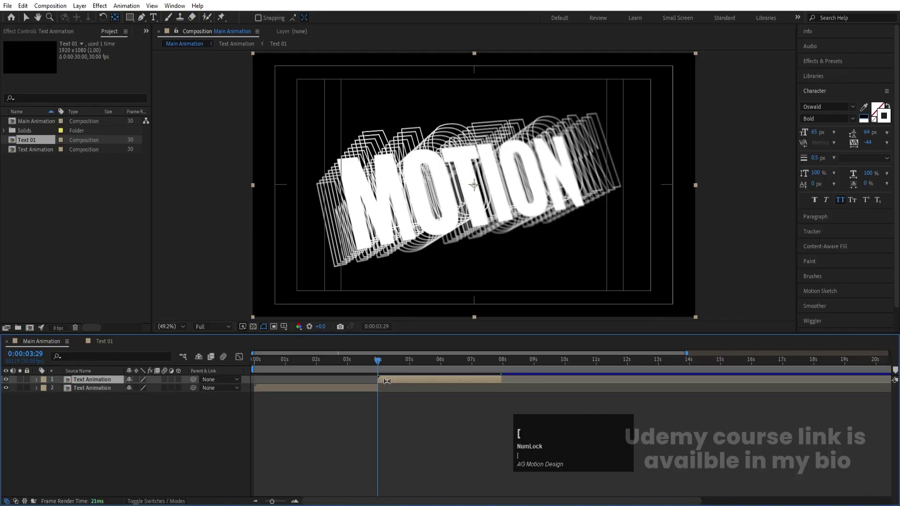
Step: Time-reverse the duplicated Text Animation layer
{"action": "right_click", "coordinate": [387, 380]}
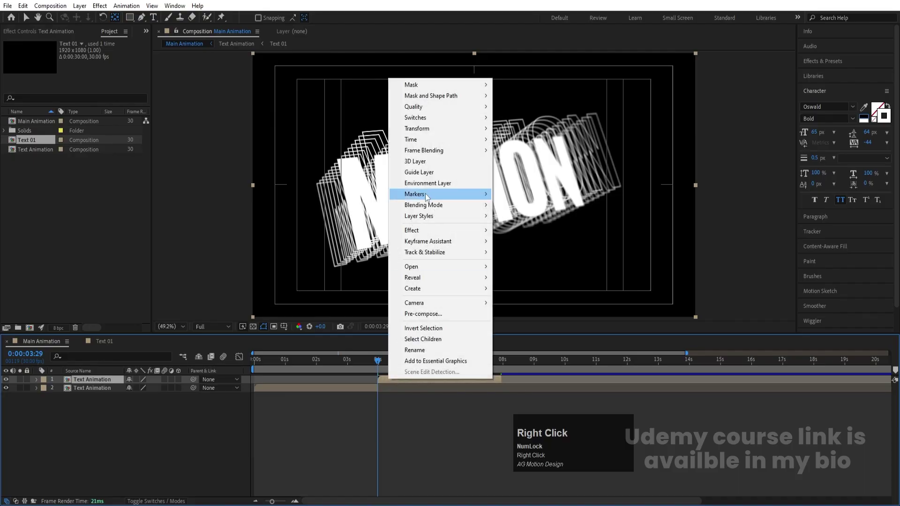
{"action": "left_click", "coordinate": [420, 140]}
{"action": "left_click", "coordinate": [571, 151]}
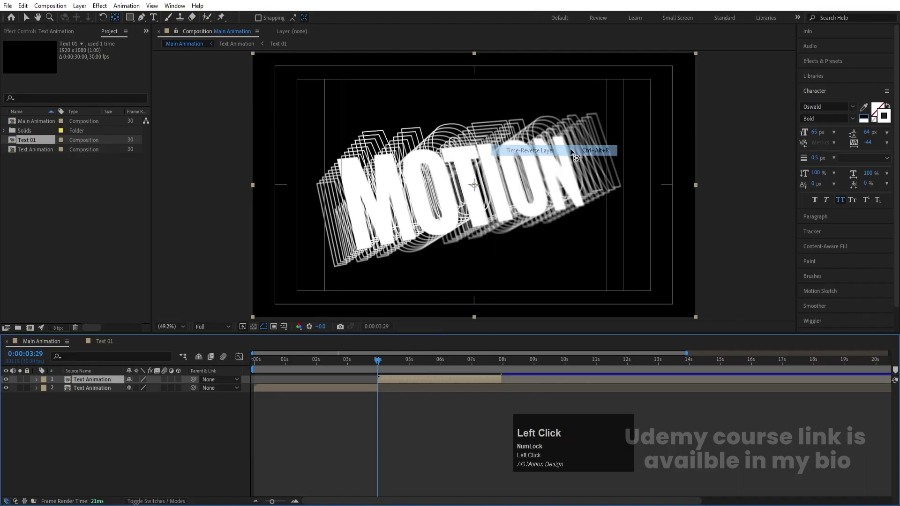
{"action": "key", "text": "space"}
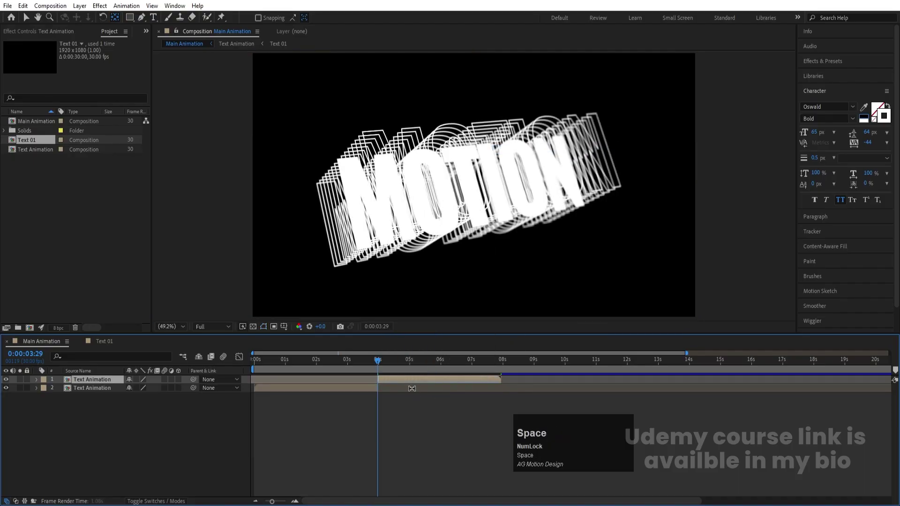
{"action": "key", "text": "space"}
Step: Shift the reversed Text Animation layer so that it starts at 0:00:04:00
{"action": "key", "text": "equal"}
{"action": "key", "text": "equal"}
{"action": "key", "text": "equal"}
{"action": "key", "text": "equal"}
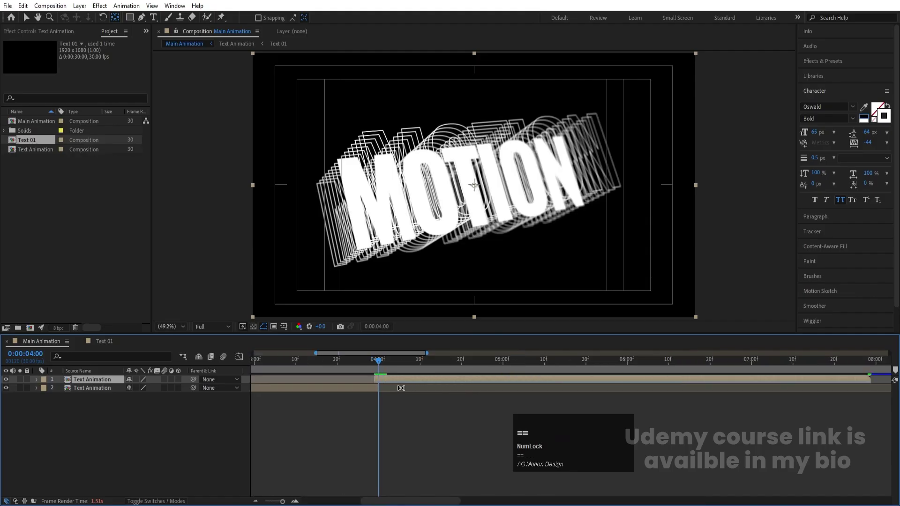
{"action": "key", "text": "v"}
{"action": "left_click_drag", "start_coordinate": [377, 377], "coordinate": [390, 377]}
{"action": "key", "text": "minus"}
{"action": "key", "text": "minus"}
Step: Set the preview resolution to Quarter and play back the reversed text animation from 0:00:04:00
{"action": "left_click", "coordinate": [212, 326]}
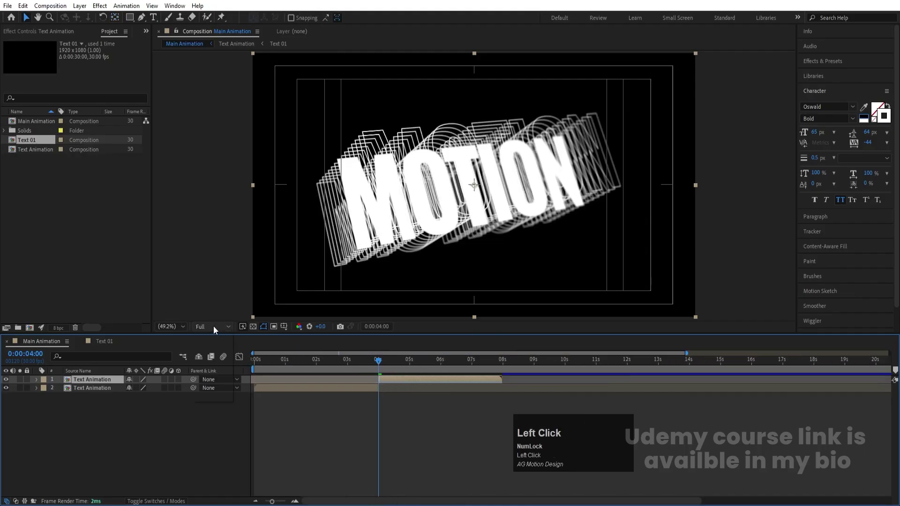
{"action": "left_click", "coordinate": [223, 398]}
{"action": "key", "text": "space"}
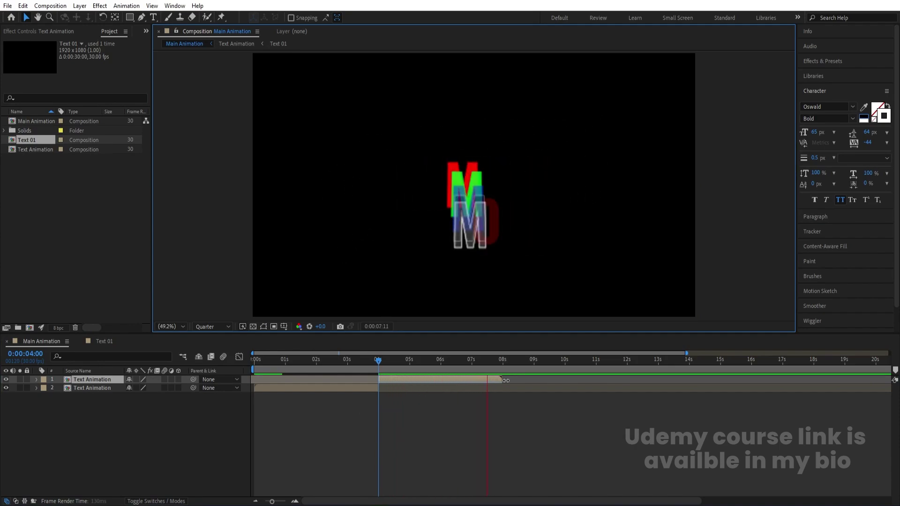
{"action": "key", "text": "space"}
Step: End the work area at 0:00:07:28, play back the full in-and-out animation and deselect all layers
{"action": "left_click_drag", "start_coordinate": [499, 358], "coordinate": [501, 362]}
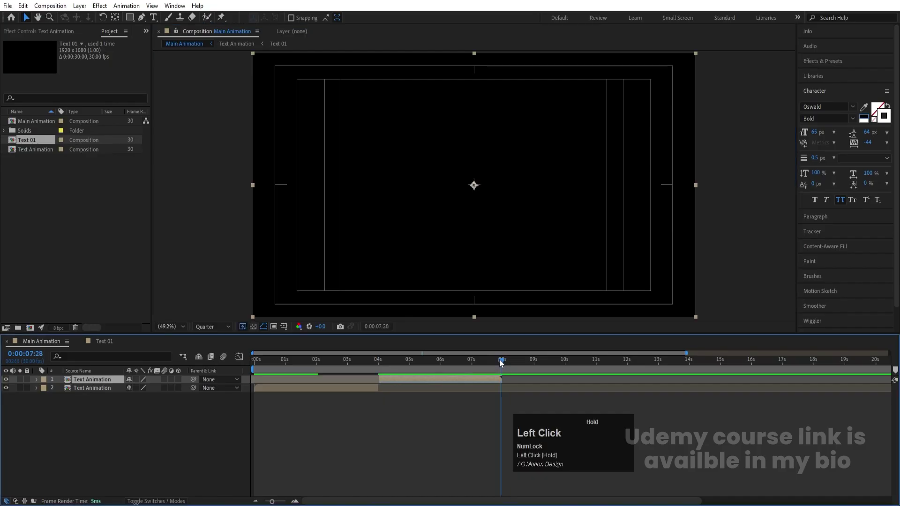
{"action": "key", "text": "space"}
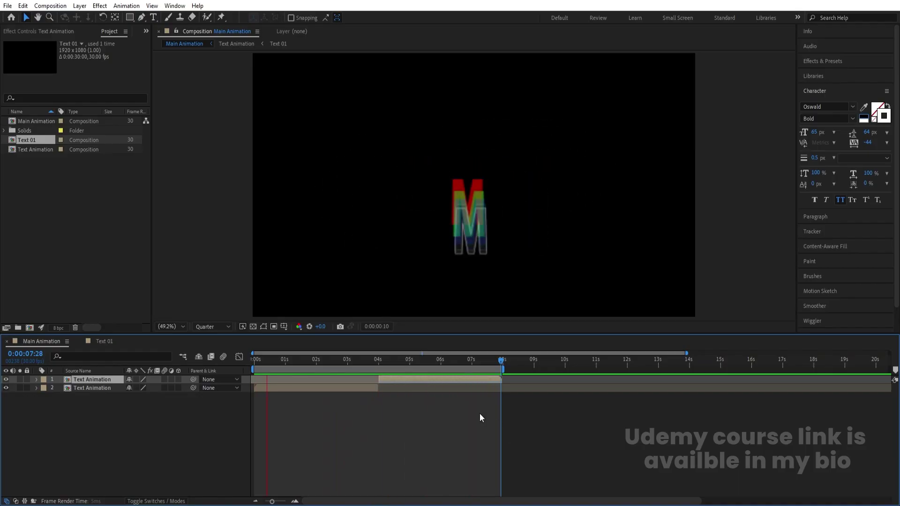
{"action": "key", "text": "space"}
{"action": "key", "text": "ctrl+apostrophe"}
{"action": "left_click", "coordinate": [213, 449]}
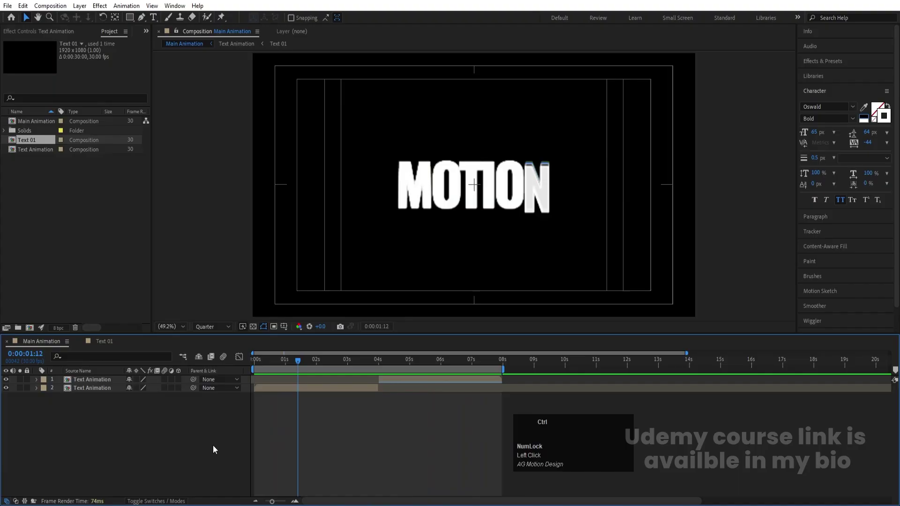
Step: Close the Text 01 timeline, create a 1920 × 1080, 30 fps composition named bg and add a white solid
{"action": "left_click", "coordinate": [80, 342]}
{"action": "key", "text": "ctrl+n"}
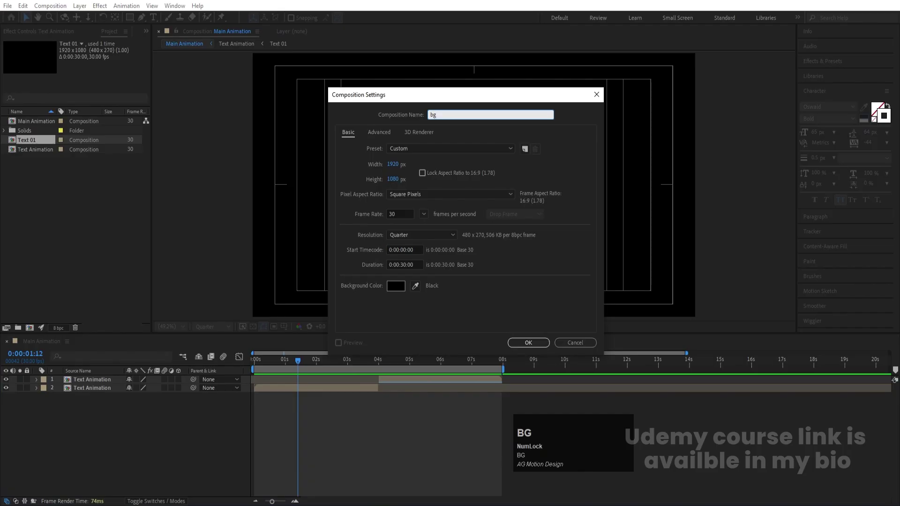
{"action": "key", "text": "Return"}
{"action": "key", "text": "ctrl+y"}
{"action": "key", "text": "Return"}
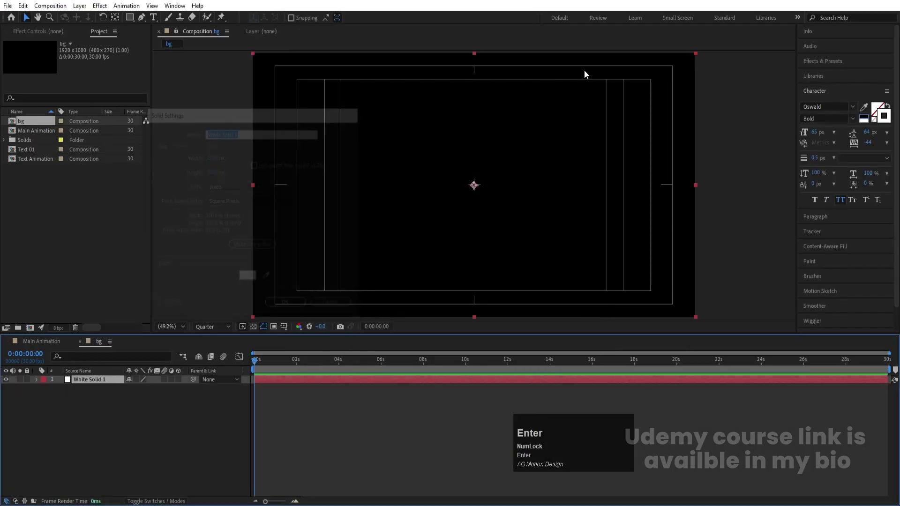
Step: Find the Fractal Noise effect and apply it to the white solid
{"action": "left_click", "coordinate": [820, 62]}
{"action": "left_click", "coordinate": [833, 75]}
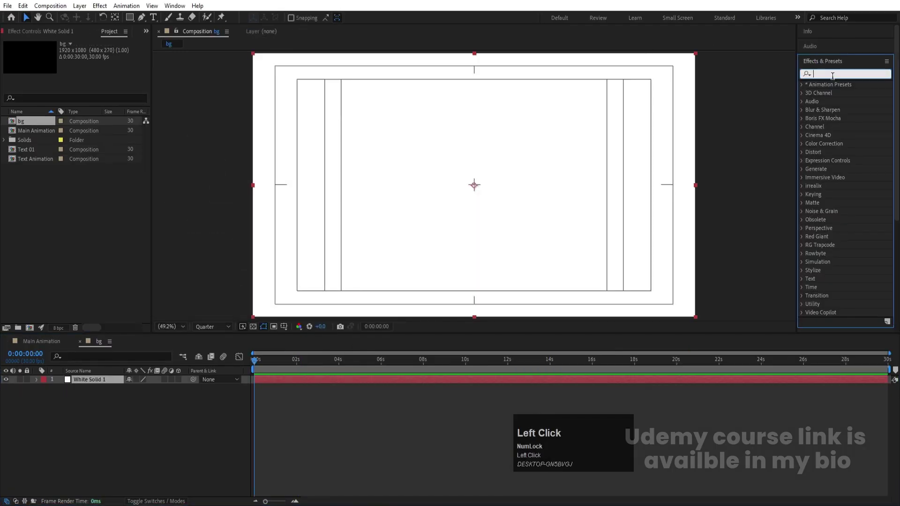
{"action": "type", "text": "fract"}
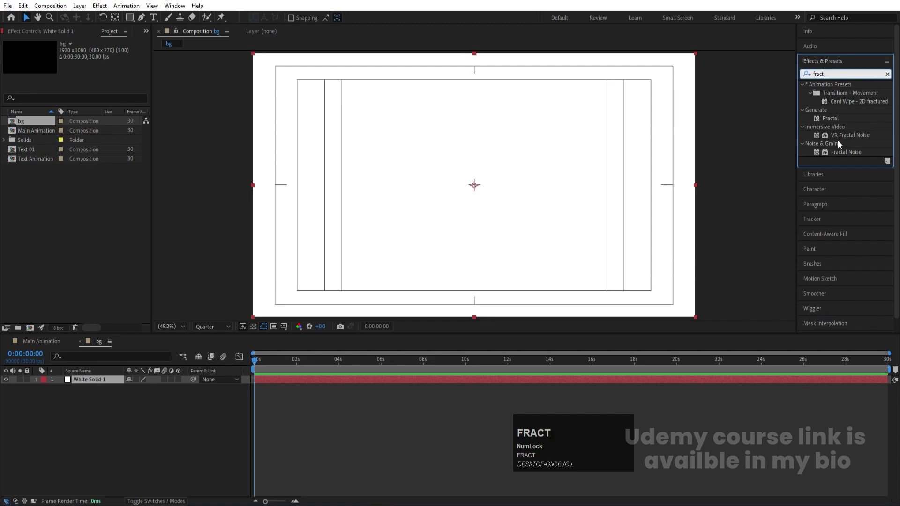
{"action": "double_click", "coordinate": [842, 151]}
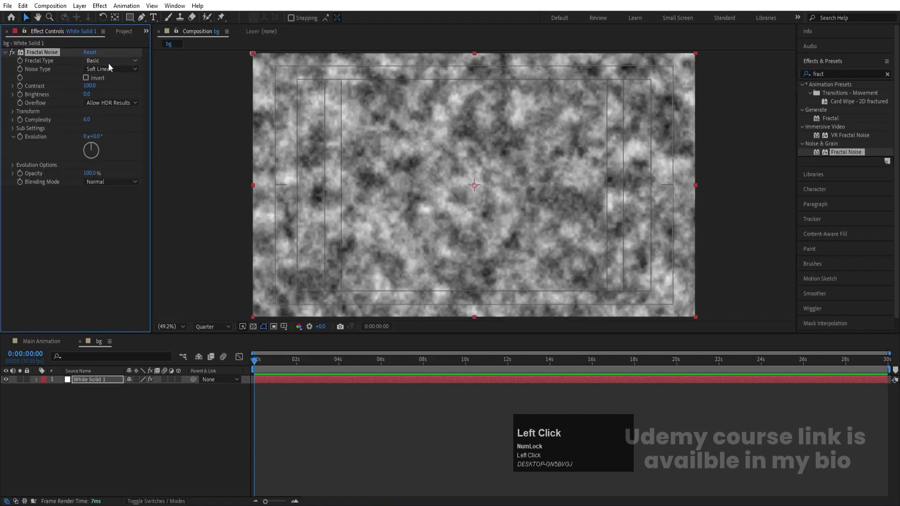
Step: Set the Fractal Noise's Fractal Type to Turbulent Smooth and its Noise Type to Block
{"action": "left_click", "coordinate": [108, 62]}
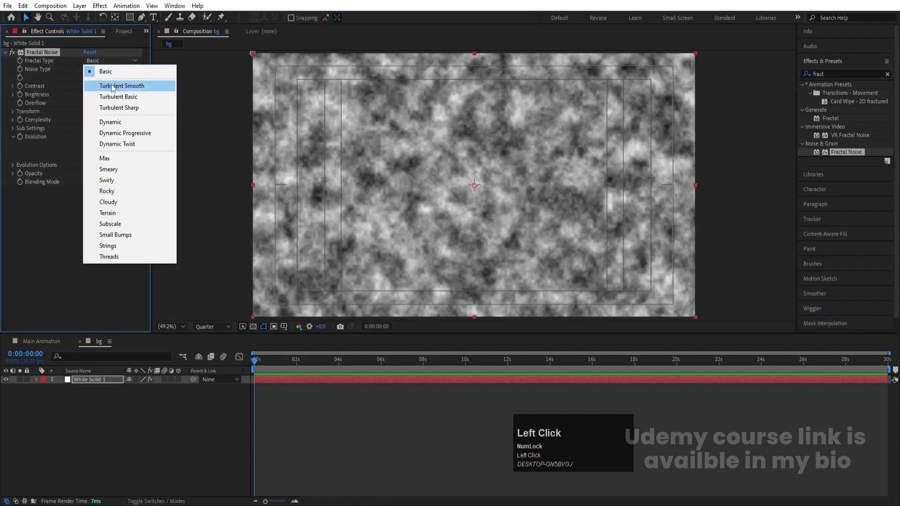
{"action": "left_click", "coordinate": [112, 87]}
{"action": "left_click", "coordinate": [95, 71]}
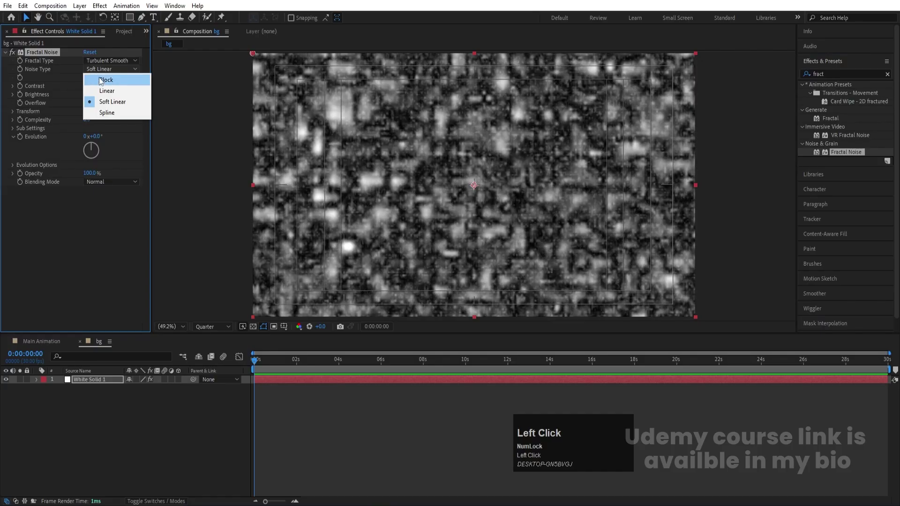
{"action": "left_click", "coordinate": [98, 77]}
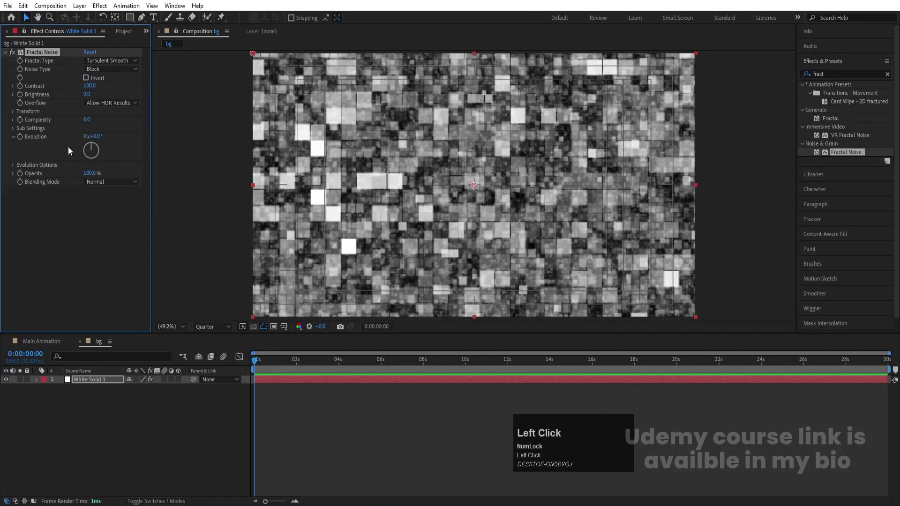
Step: Set the Fractal Noise's Complexity to 12, Contrast to 150 and Brightness to -94
{"action": "left_click", "coordinate": [86, 120]}
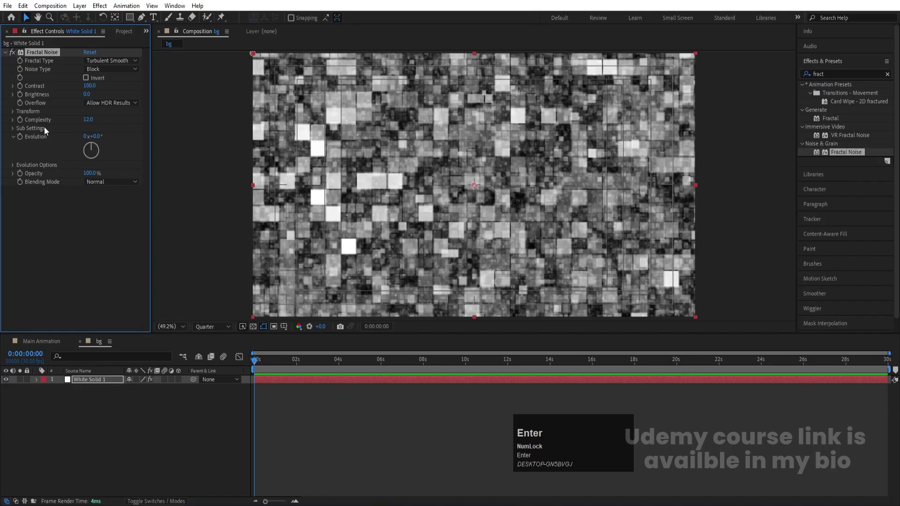
{"action": "left_click_drag", "start_coordinate": [90, 85], "coordinate": [118, 86]}
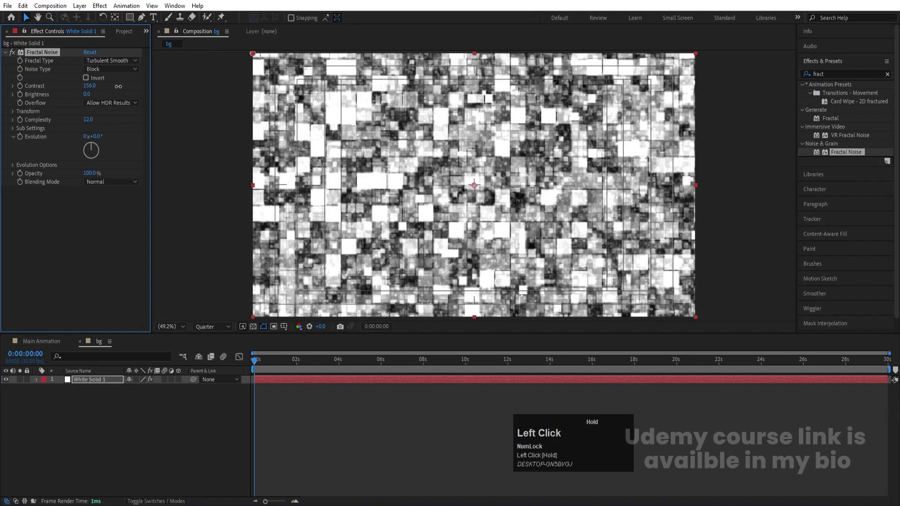
{"action": "left_click", "coordinate": [89, 85]}
{"action": "type", "text": "15"}
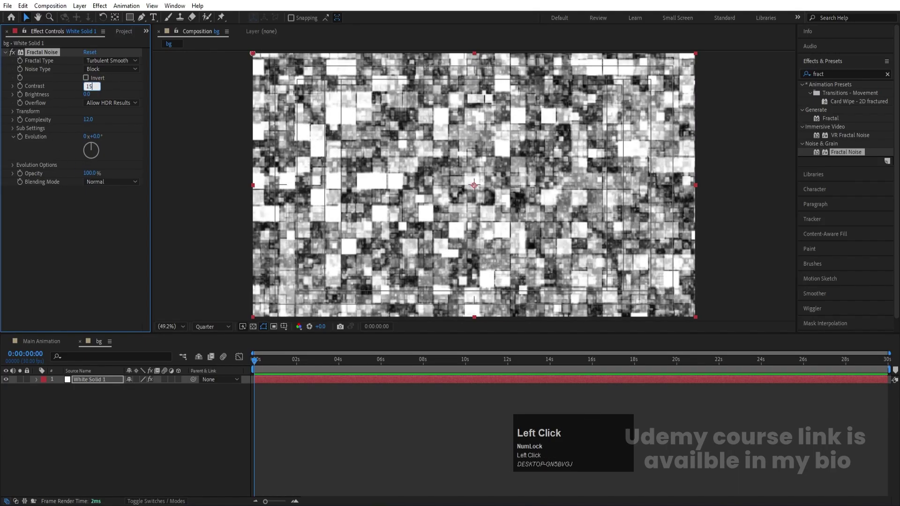
{"action": "type", "text": "0"}
{"action": "key", "text": "Return"}
{"action": "left_click_drag", "start_coordinate": [86, 94], "coordinate": [44, 95]}
Step: Scale the Fractal Noise down to 11
{"action": "left_click", "coordinate": [12, 112]}
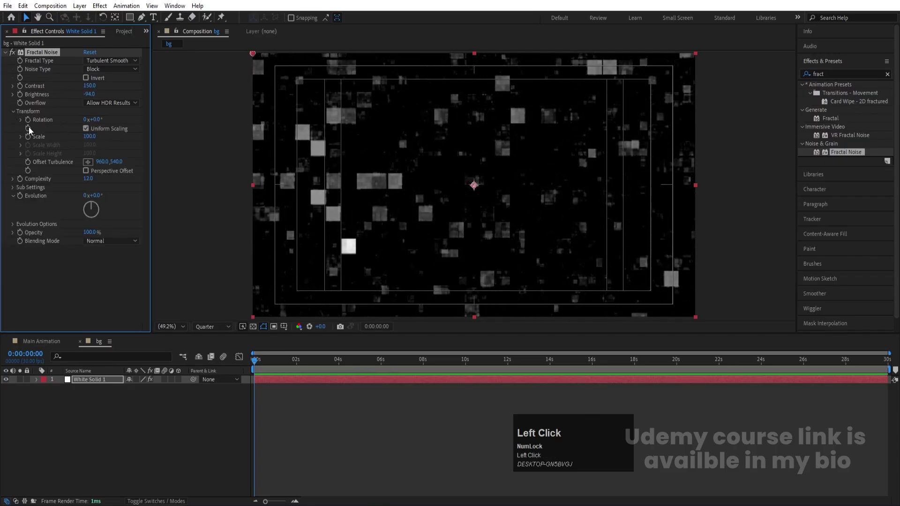
{"action": "left_click", "coordinate": [22, 136]}
{"action": "left_click_drag", "start_coordinate": [76, 137], "coordinate": [49, 134]}
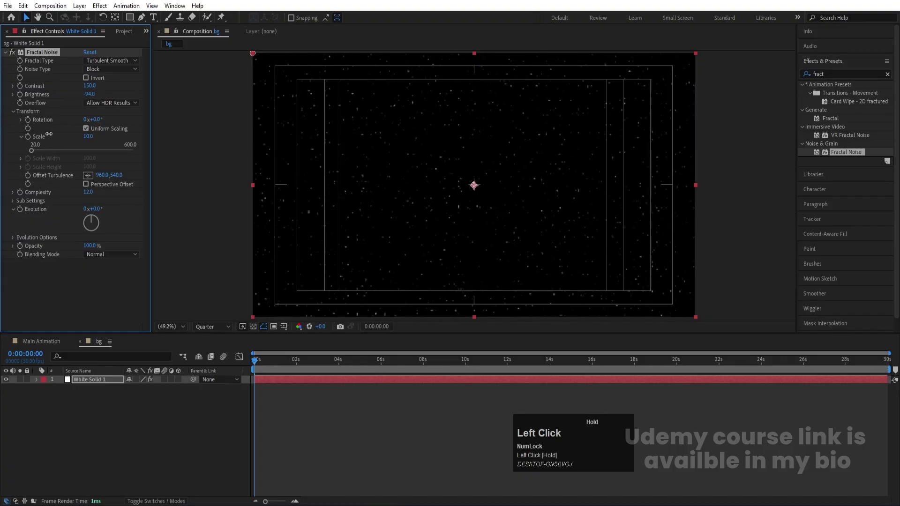
{"action": "left_click_drag", "start_coordinate": [49, 135], "coordinate": [50, 135]}
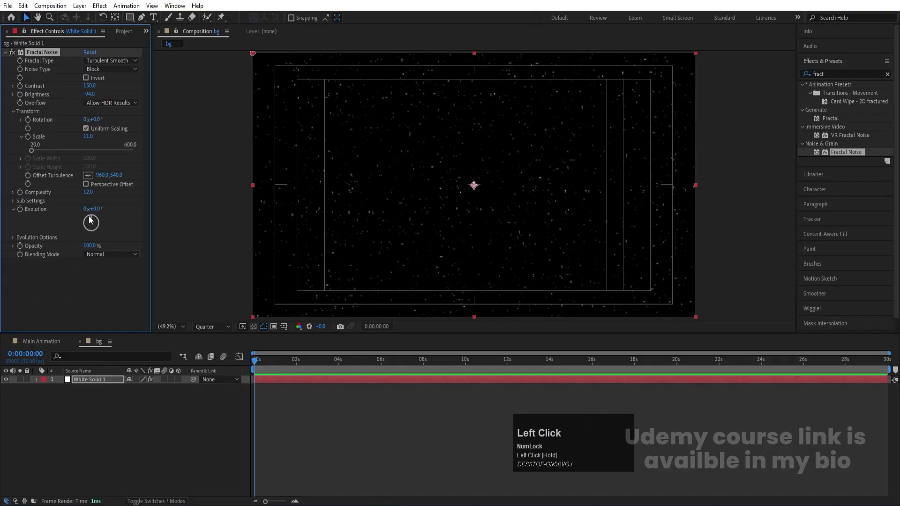
Step: Animate the Fractal Noise's Evolution with the expression time*200 and preview the particle motion
{"action": "left_click_drag", "start_coordinate": [91, 219], "coordinate": [173, 205]}
{"action": "key", "text": "ctrl+z"}
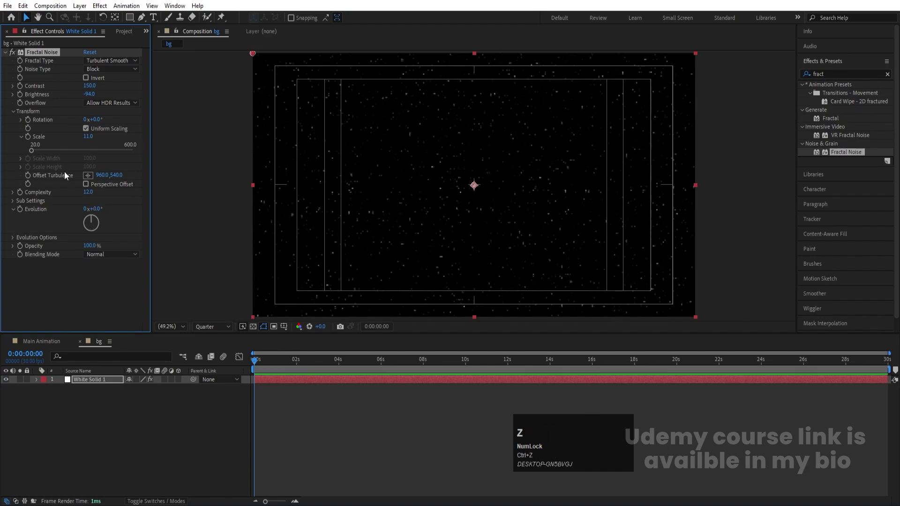
{"action": "left_click", "coordinate": [19, 210], "text": "alt"}
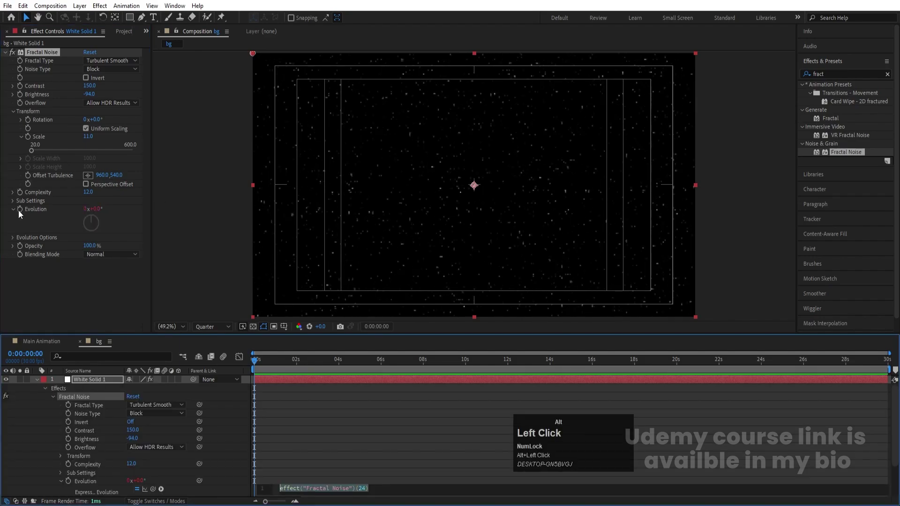
{"action": "type", "text": "tim"}
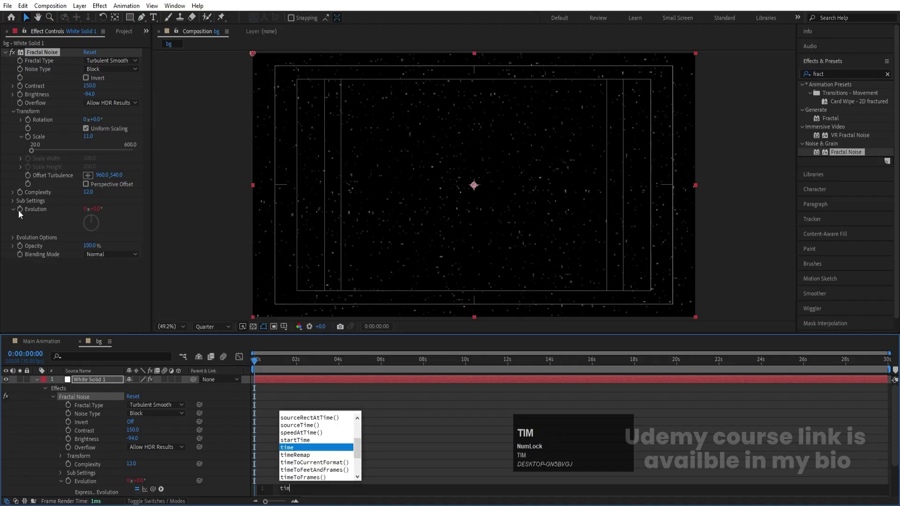
{"action": "type", "text": "e"}
{"action": "key", "text": "Return"}
{"action": "type", "text": "*"}
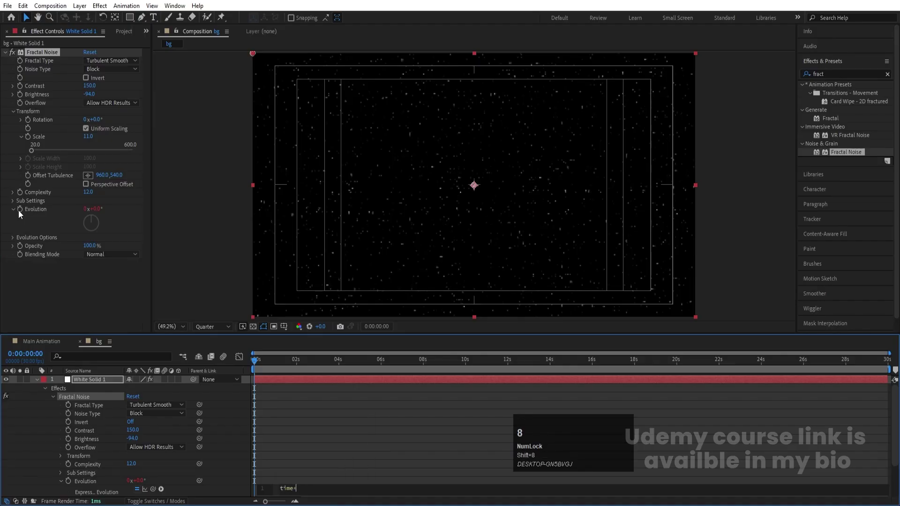
{"action": "type", "text": "200"}
{"action": "left_click", "coordinate": [416, 410]}
{"action": "key", "text": "space"}
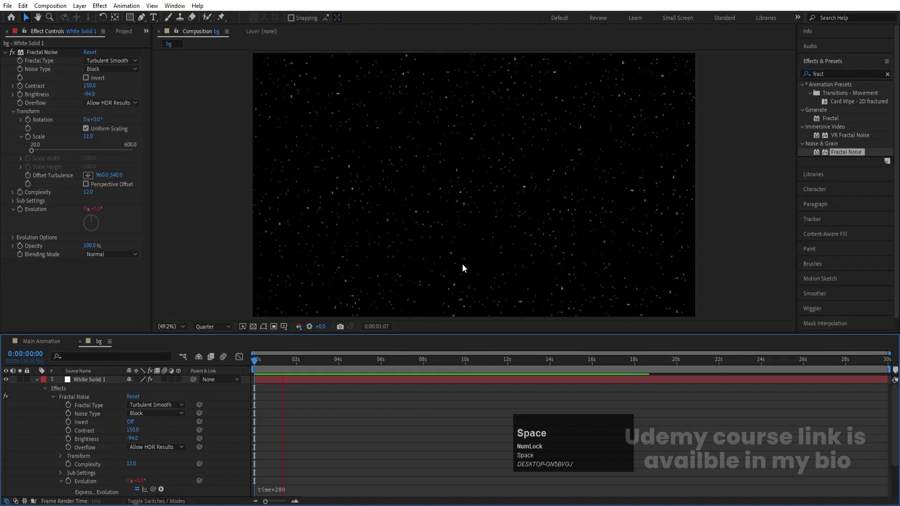
{"action": "key", "text": "space"}
{"action": "left_click", "coordinate": [37, 380]}
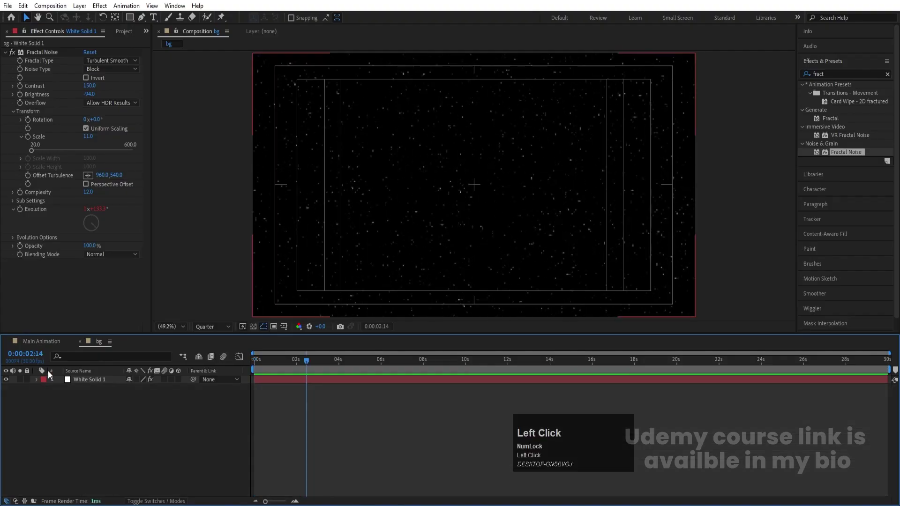
Step: Switch the bg composition's preview to Full resolution and lower the Fractal Noise's Brightness to -128
{"action": "left_click", "coordinate": [209, 327]}
{"action": "left_click", "coordinate": [206, 345]}
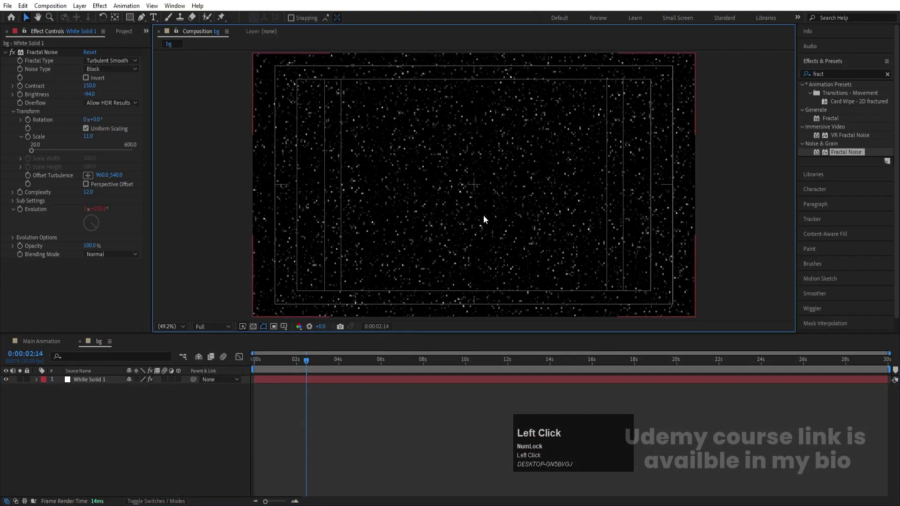
{"action": "left_click", "coordinate": [106, 382]}
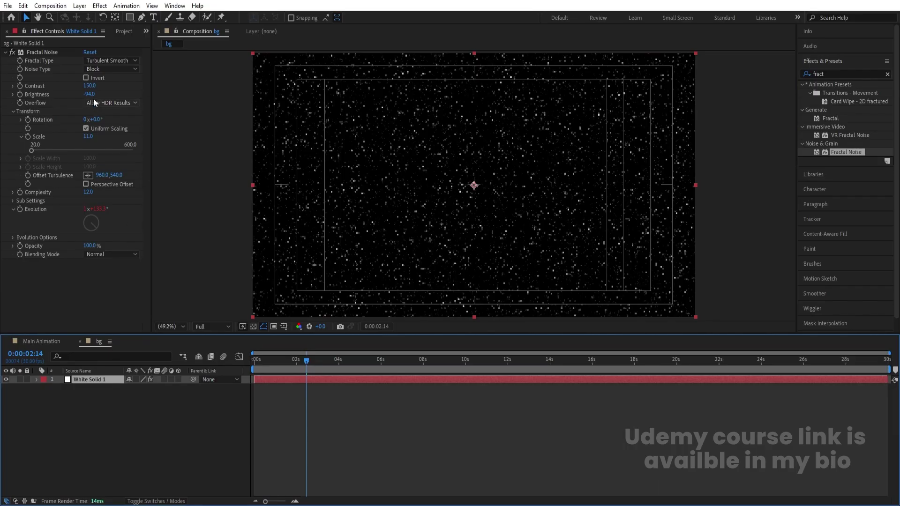
{"action": "left_click_drag", "start_coordinate": [89, 94], "coordinate": [82, 97]}
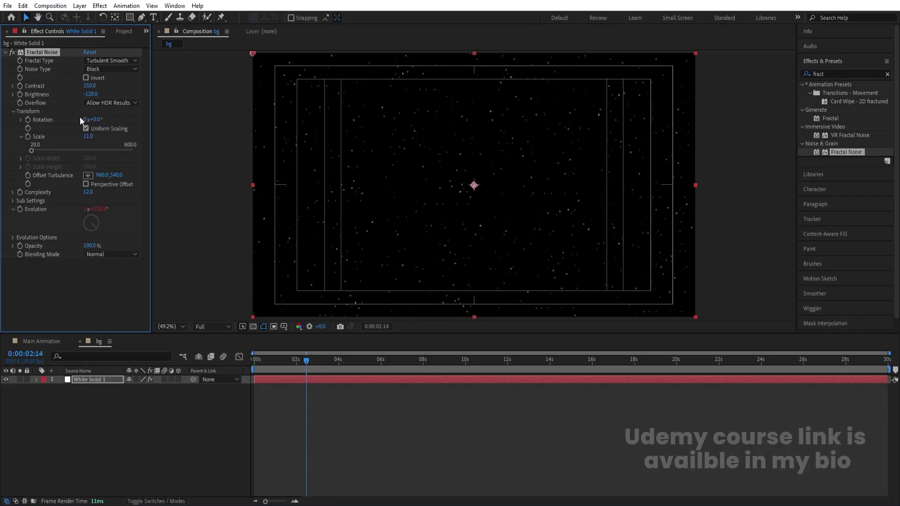
Step: Try non-uniform scaling on the Fractal Noise with Scale Width 252 and Scale Height 2
{"action": "left_click", "coordinate": [86, 128]}
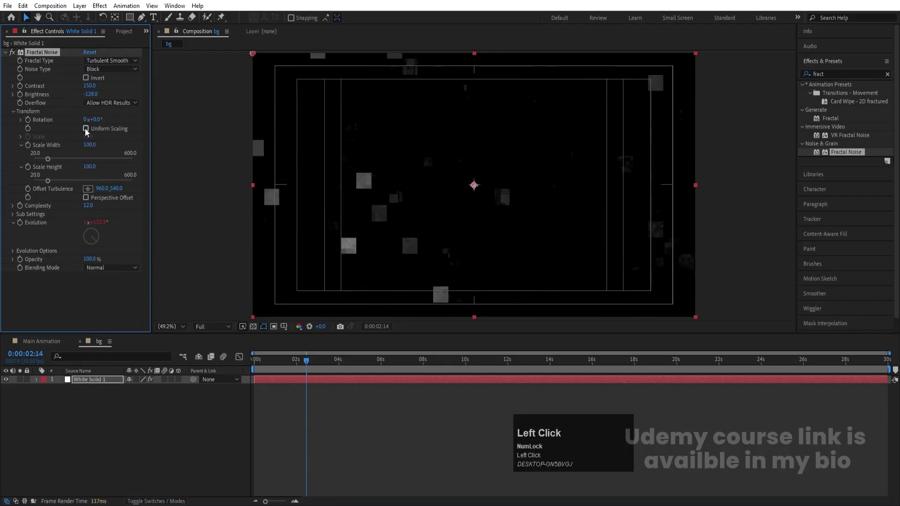
{"action": "left_click_drag", "start_coordinate": [48, 180], "coordinate": [75, 167]}
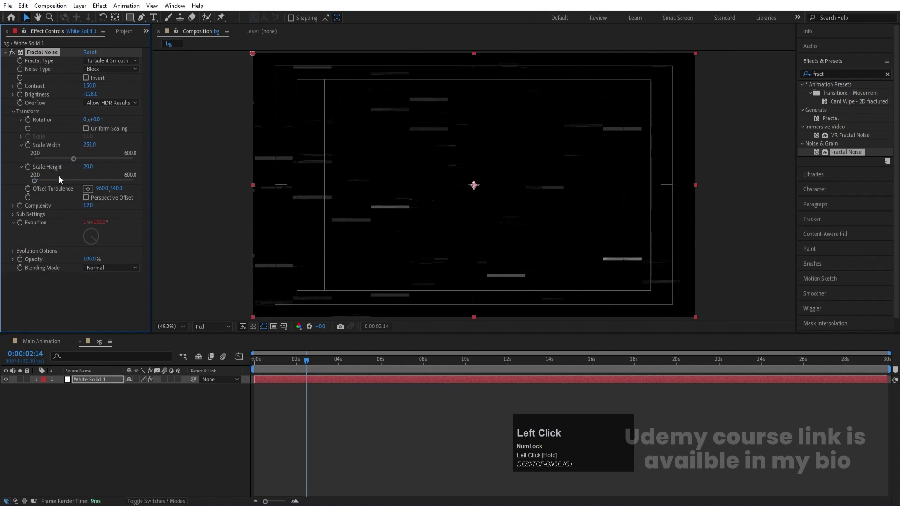
{"action": "left_click", "coordinate": [88, 167]}
{"action": "type", "text": "10"}
{"action": "key", "text": "Return"}
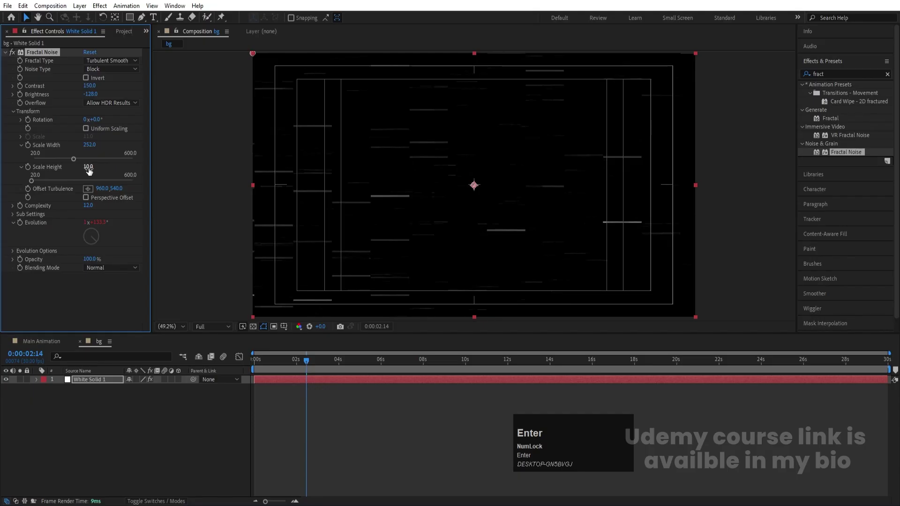
{"action": "left_click", "coordinate": [89, 167]}
{"action": "key", "text": "Return"}
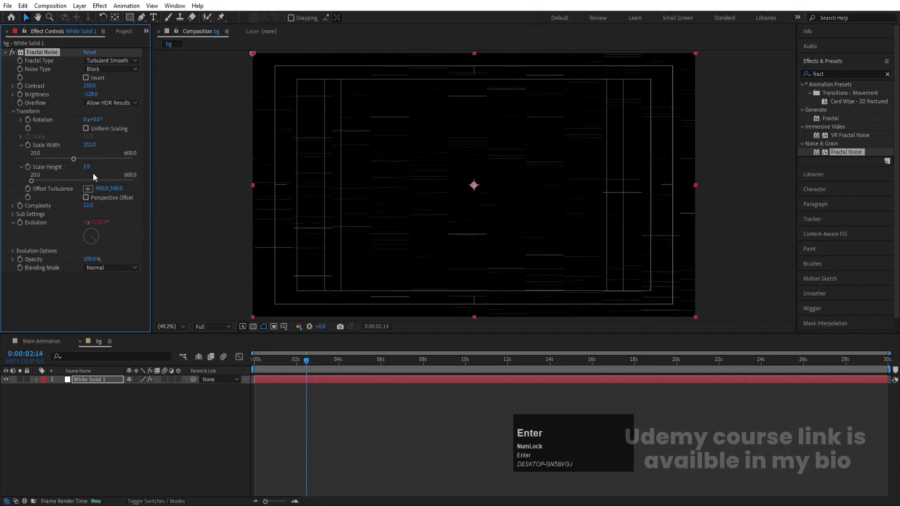
Step: Preview the streaked noise and undo the scaling changes back to uniform scaling
{"action": "key", "text": "space"}
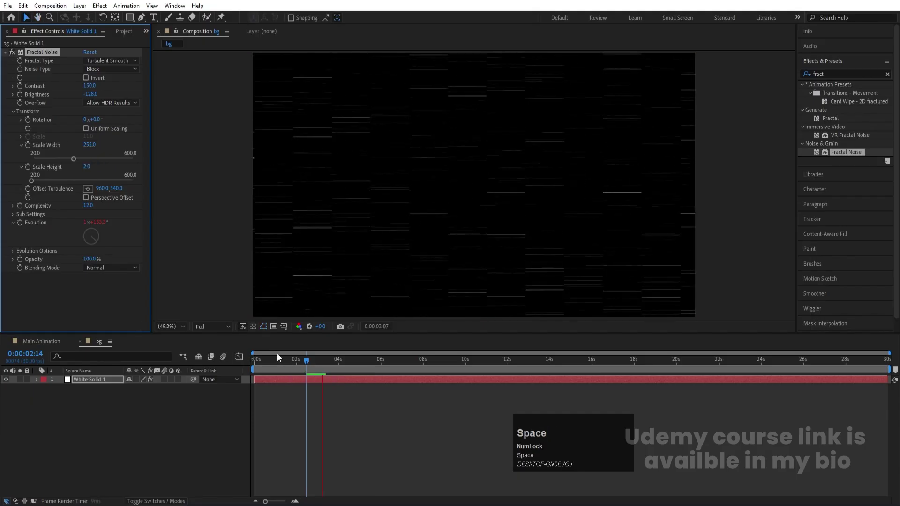
{"action": "key", "text": "space"}
{"action": "key", "text": "ctrl+z"}
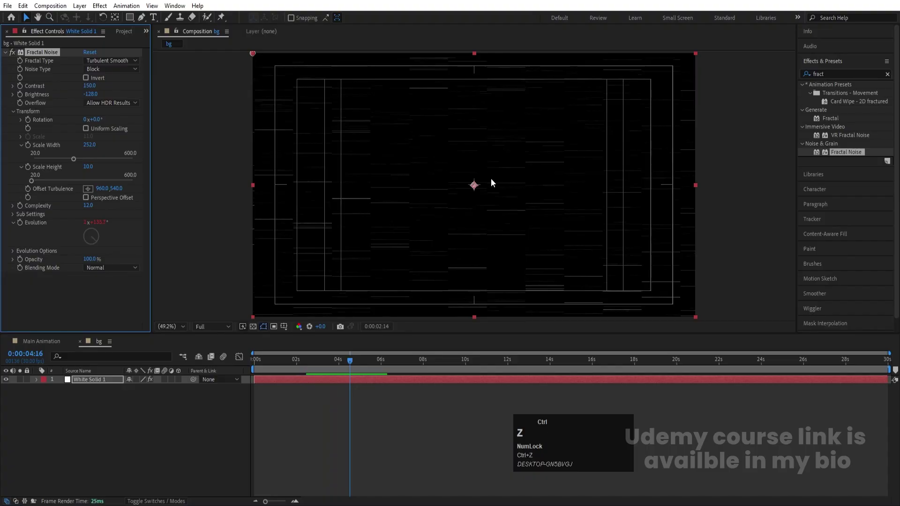
{"action": "key", "text": "ctrl+z"}
{"action": "key", "text": "ctrl+z"}
{"action": "key", "text": "ctrl+z"}
{"action": "key", "text": "ctrl+z"}
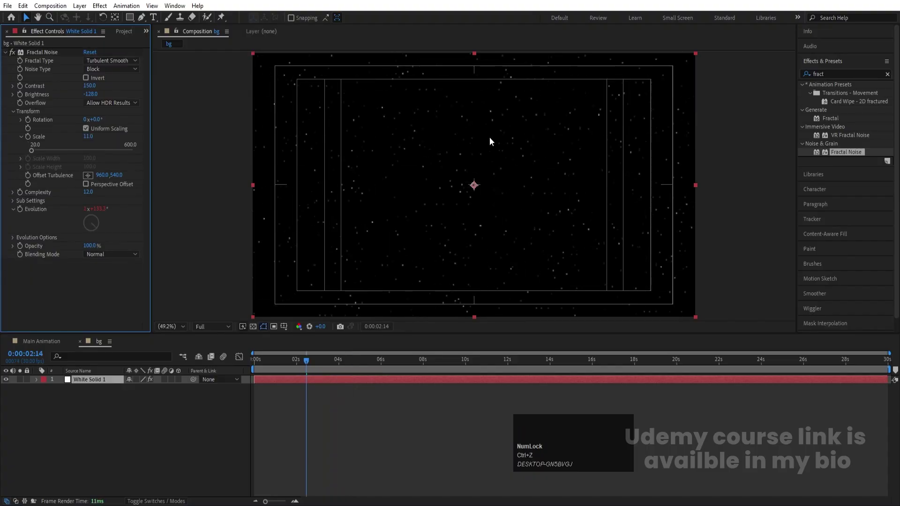
Step: Add the bg composition to Main Animation as the lowest layer, beneath both Text Animation layers
{"action": "left_click", "coordinate": [5, 52]}
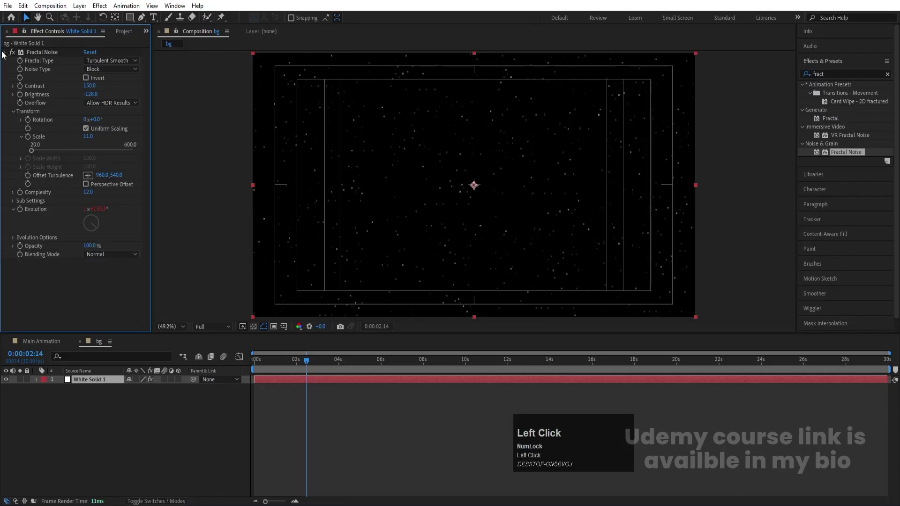
{"action": "left_click", "coordinate": [49, 341]}
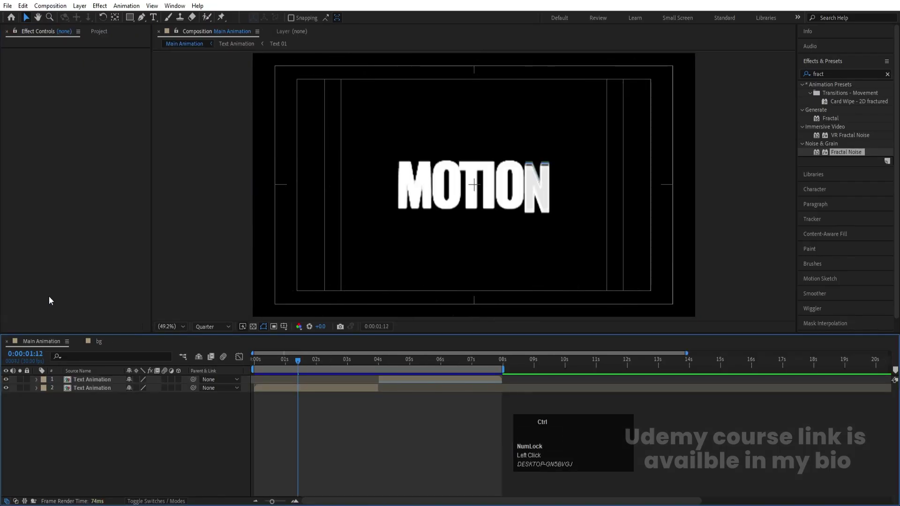
{"action": "key", "text": "ctrl+0"}
{"action": "left_click_drag", "start_coordinate": [20, 122], "coordinate": [80, 402]}
Step: Set Main Animation's preview resolution to Full and check the text over the background at 0:00:02:22 and 0:00:03:14
{"action": "left_click", "coordinate": [218, 327]}
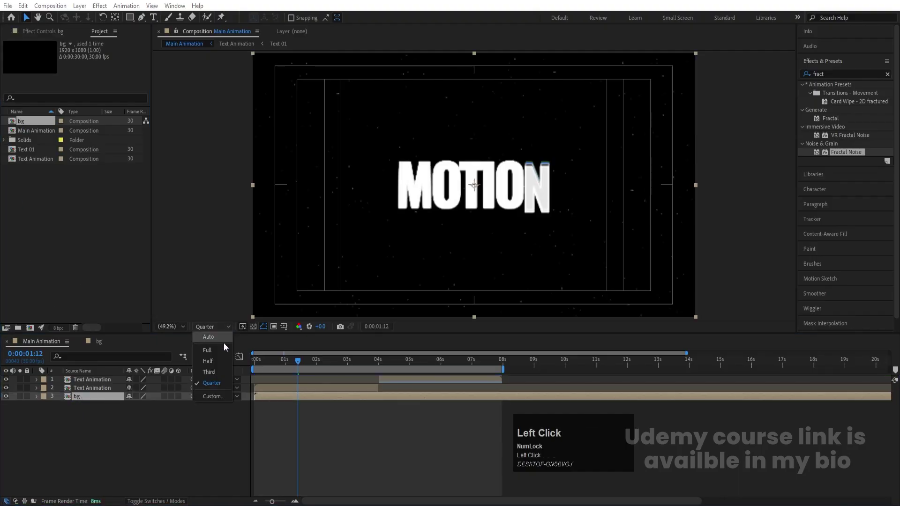
{"action": "left_click", "coordinate": [220, 353]}
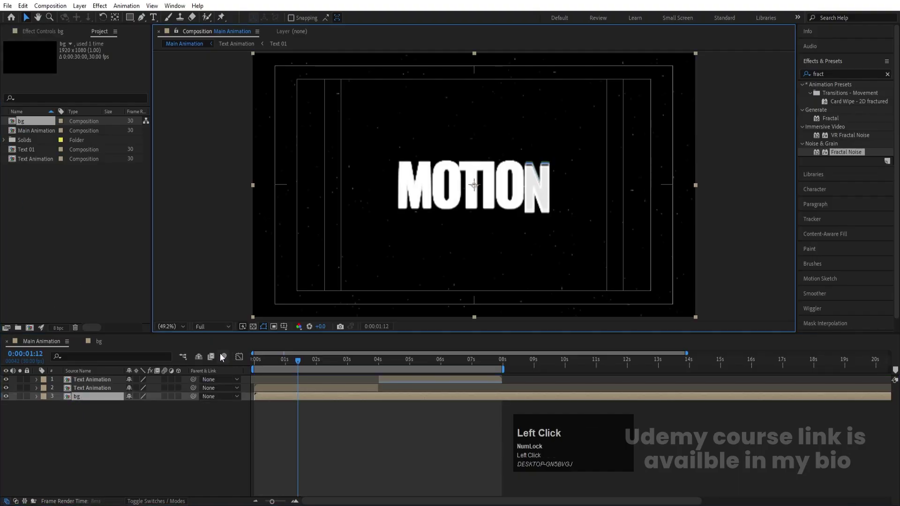
{"action": "left_click", "coordinate": [340, 361]}
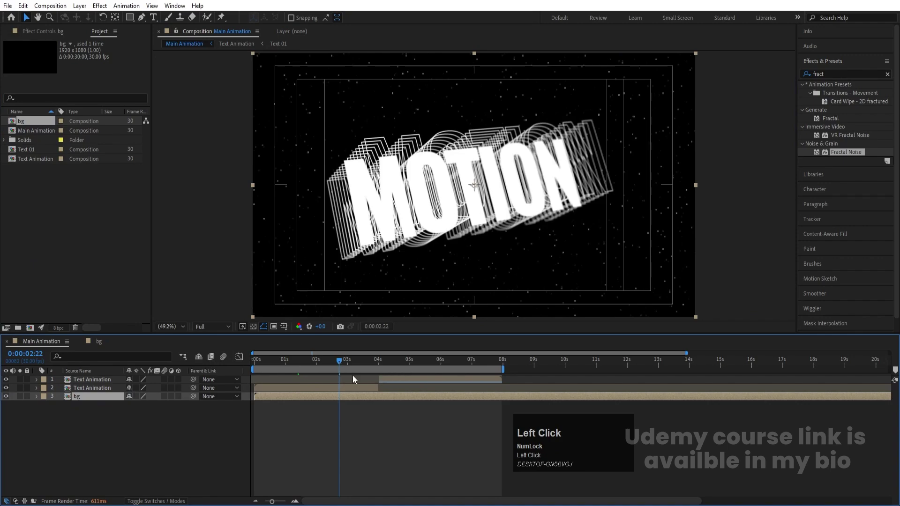
{"action": "left_click", "coordinate": [362, 360]}
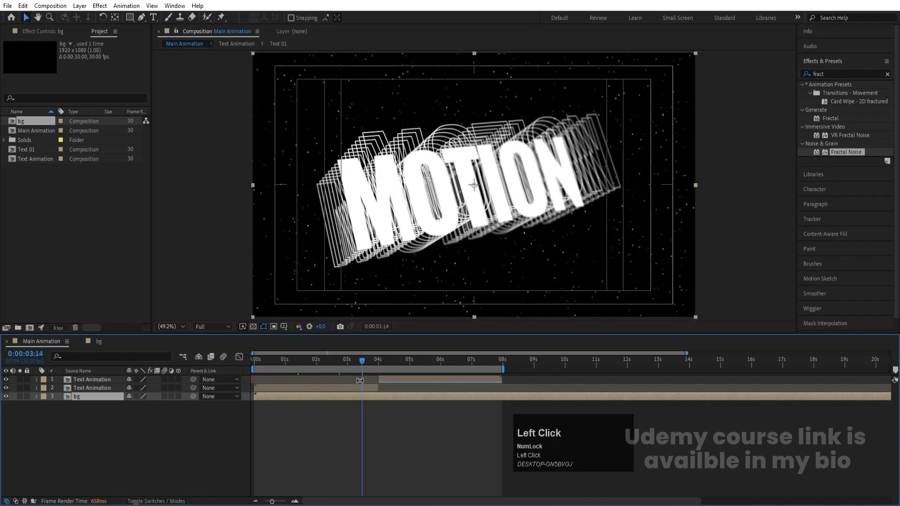
{"action": "left_click", "coordinate": [128, 436]}
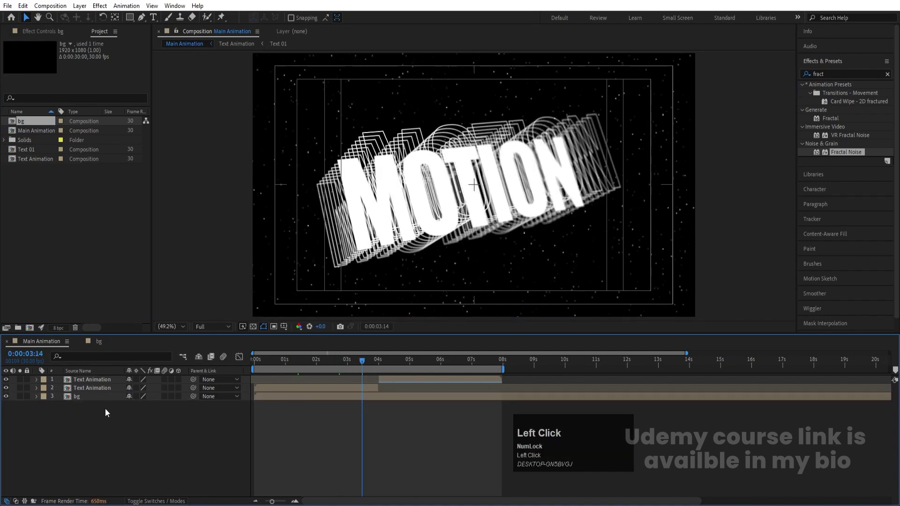